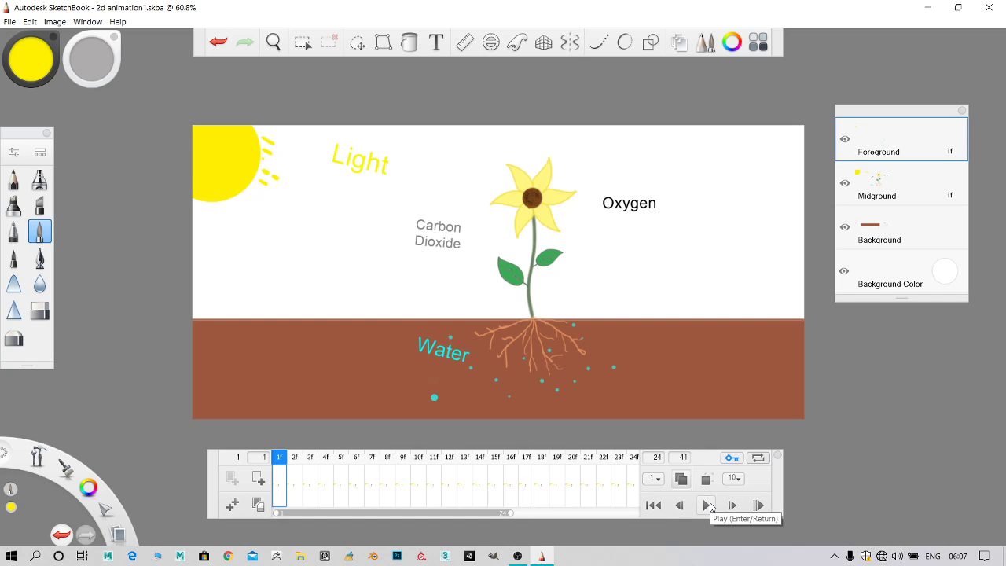
# Play back the existing animation, stop it, and return to frame 1
pyautogui.click(710, 505)
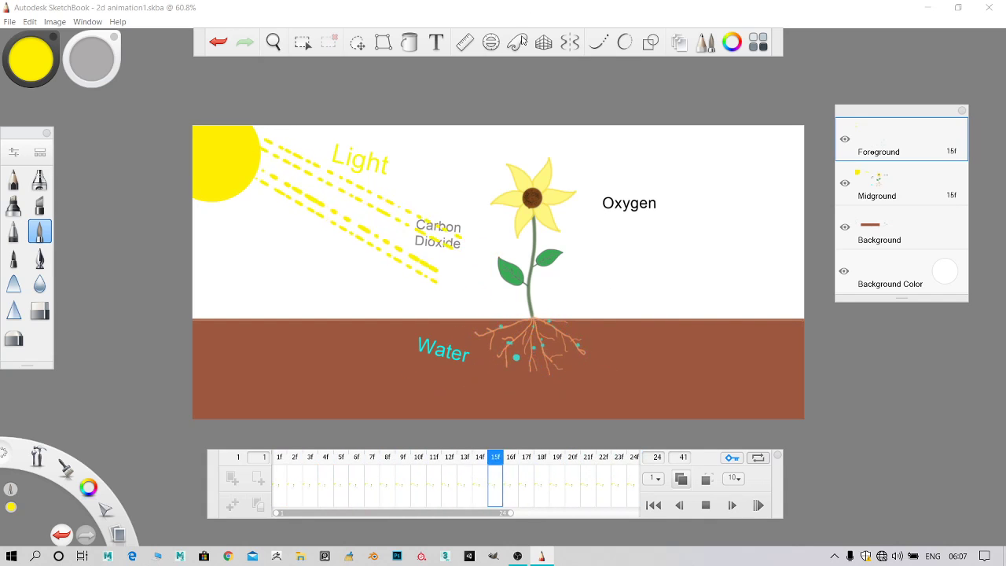
pyautogui.click(706, 506)
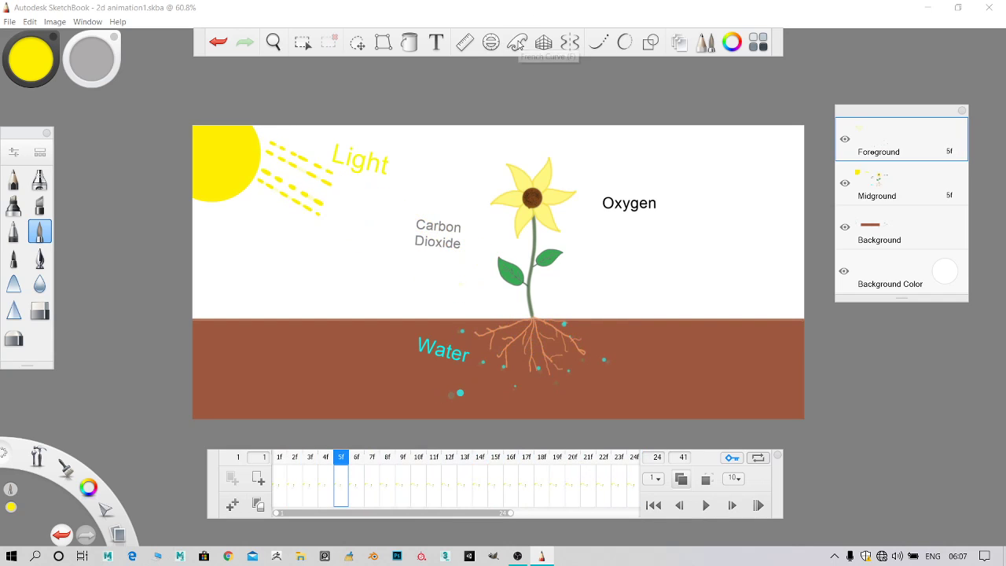
pyautogui.click(279, 469)
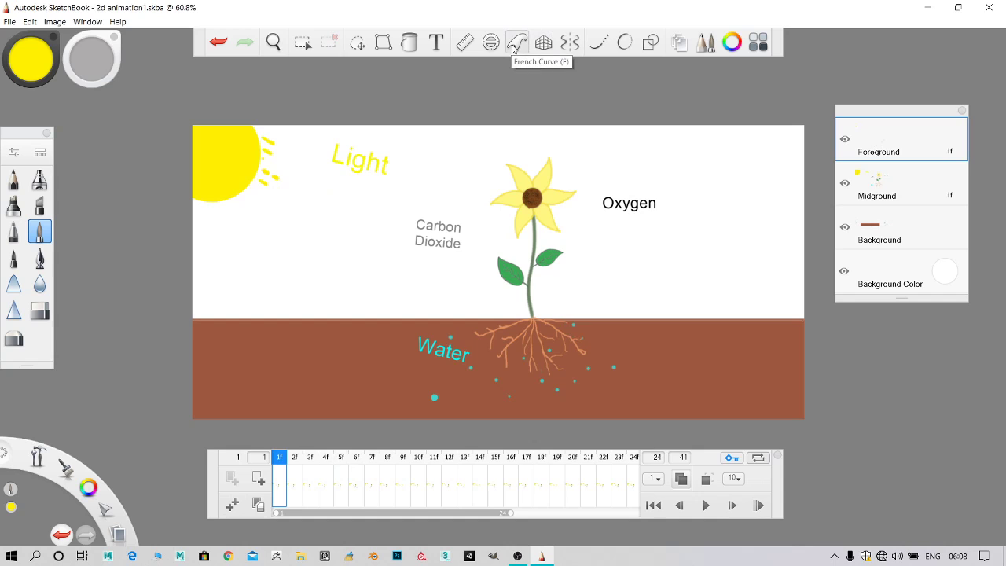
# Place a slightly shrunken French curve guide over the sky between the sun and the flower
pyautogui.click(516, 44)
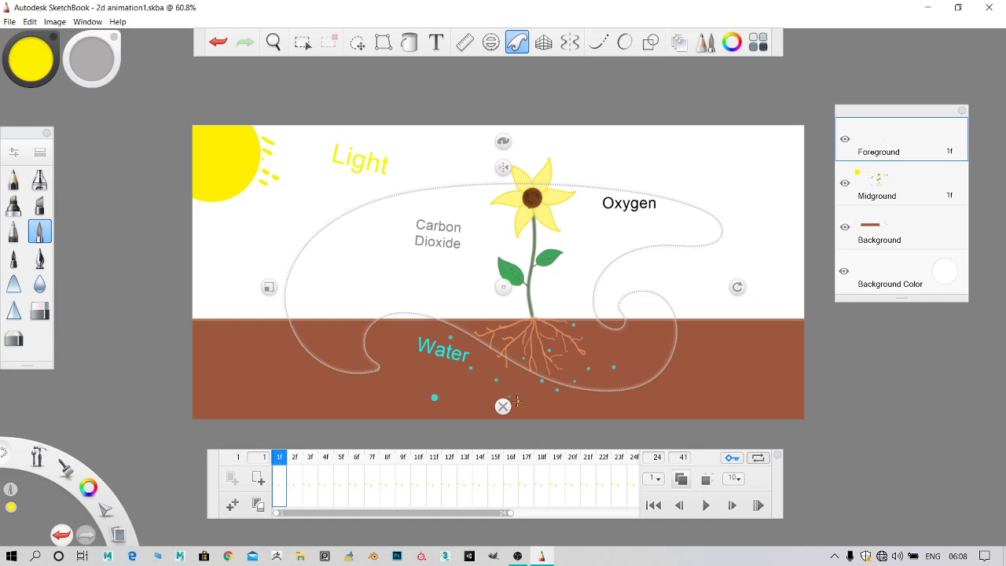
pyautogui.moveTo(503, 287); pyautogui.dragTo(392, 204)
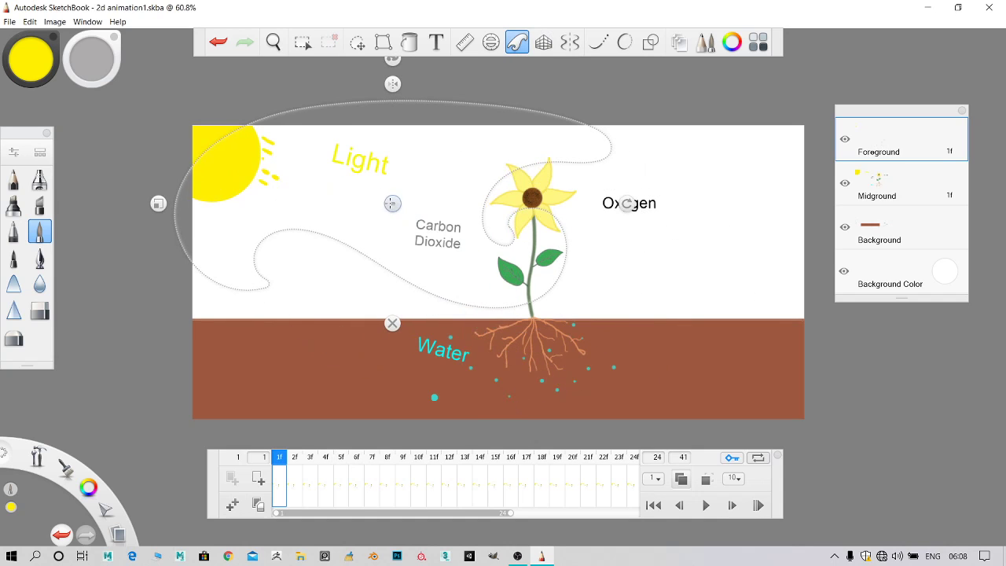
pyautogui.moveTo(158, 203); pyautogui.dragTo(193, 204)
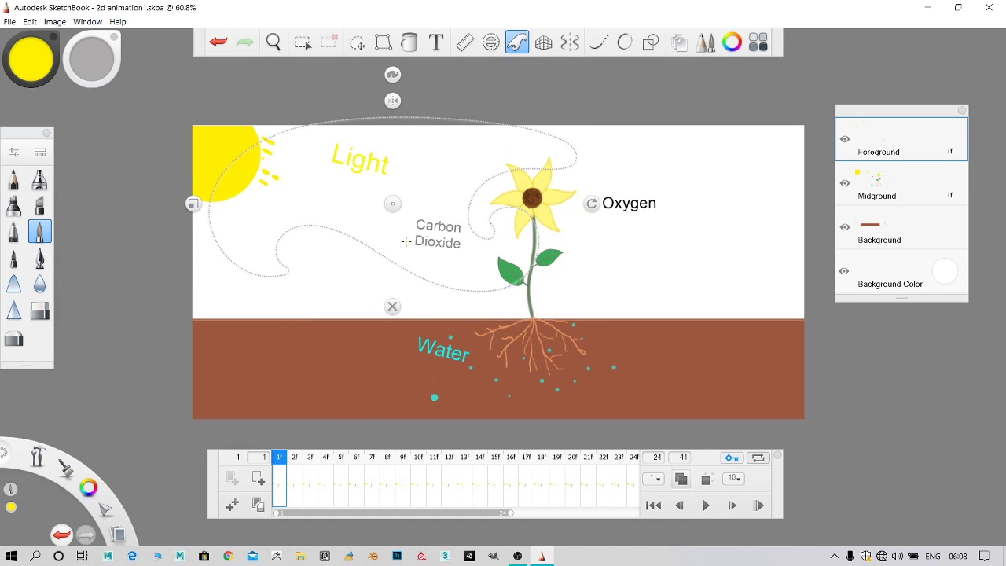
pyautogui.moveTo(393, 204); pyautogui.dragTo(348, 205)
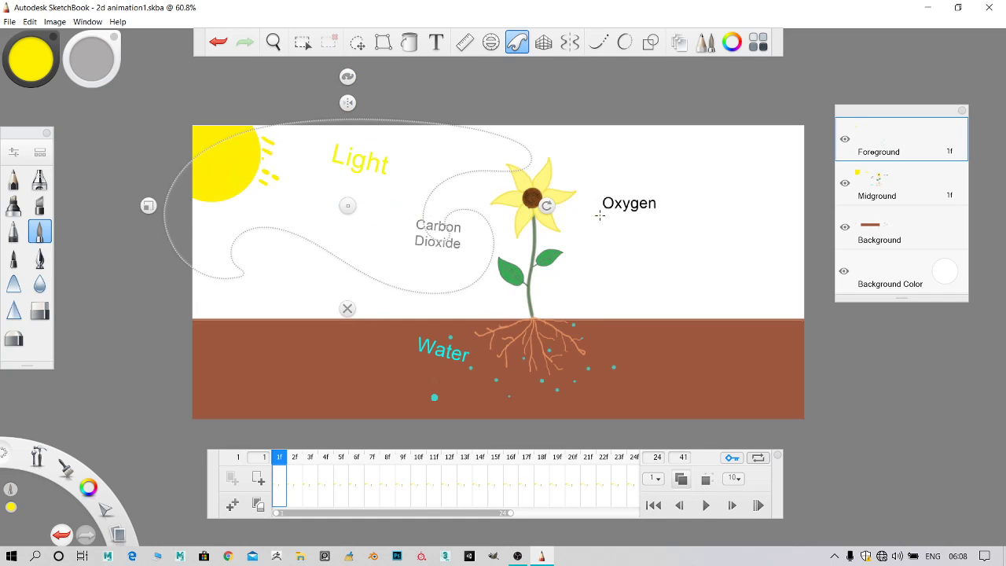
# Rotate the French curve clockwise and move it up so it slopes from the sun toward the flower, then undo the last stroke
pyautogui.moveTo(544, 203); pyautogui.dragTo(542, 252)
pyautogui.moveTo(360, 210); pyautogui.dragTo(360, 184)
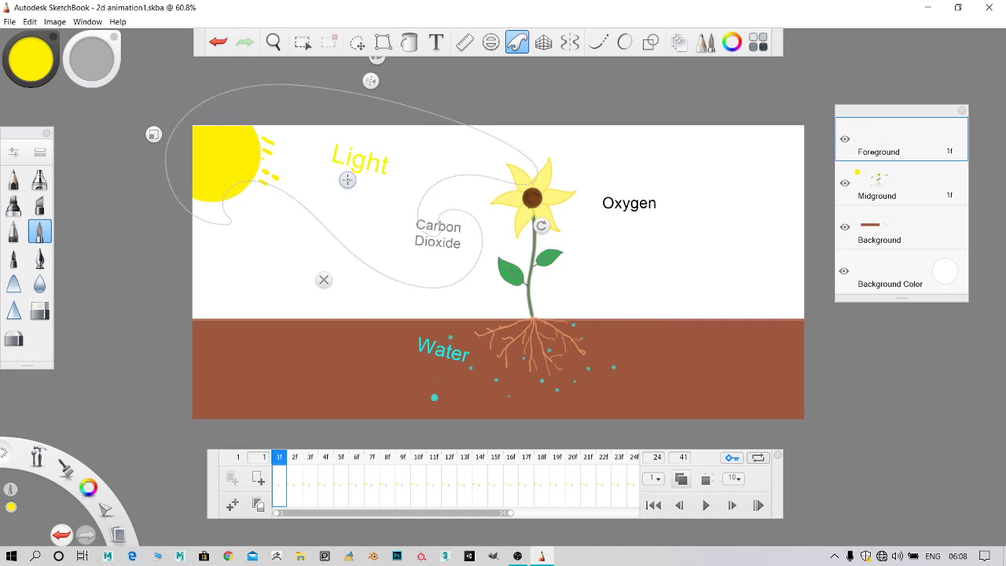
pyautogui.moveTo(541, 222); pyautogui.dragTo(536, 245)
pyautogui.moveTo(364, 182); pyautogui.dragTo(333, 177)
pyautogui.hotkey('ctrl', 'z')
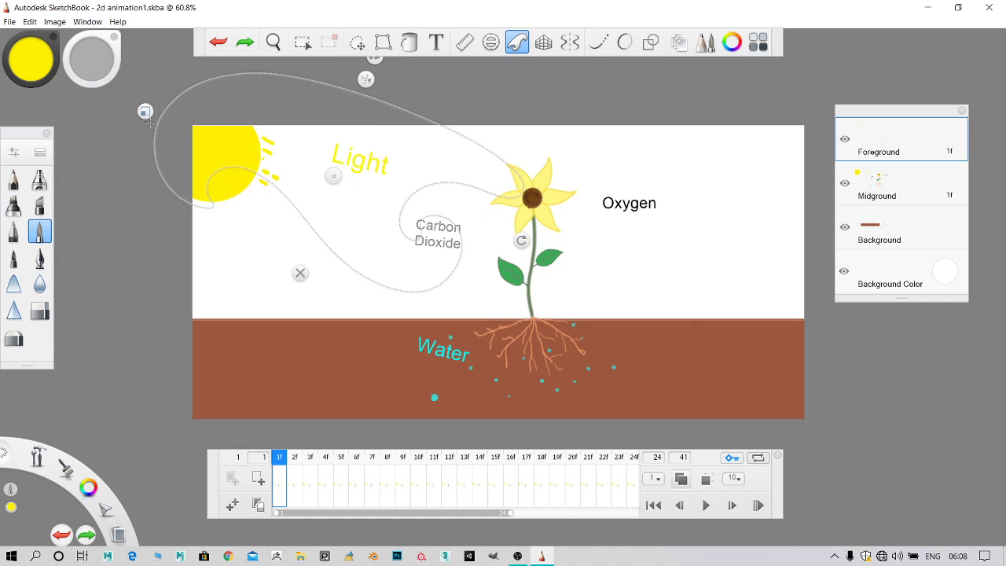
# Set the brush colour to black and fine-tune the French curve's rotation and position
pyautogui.moveTo(44, 61); pyautogui.dragTo(50, 116)
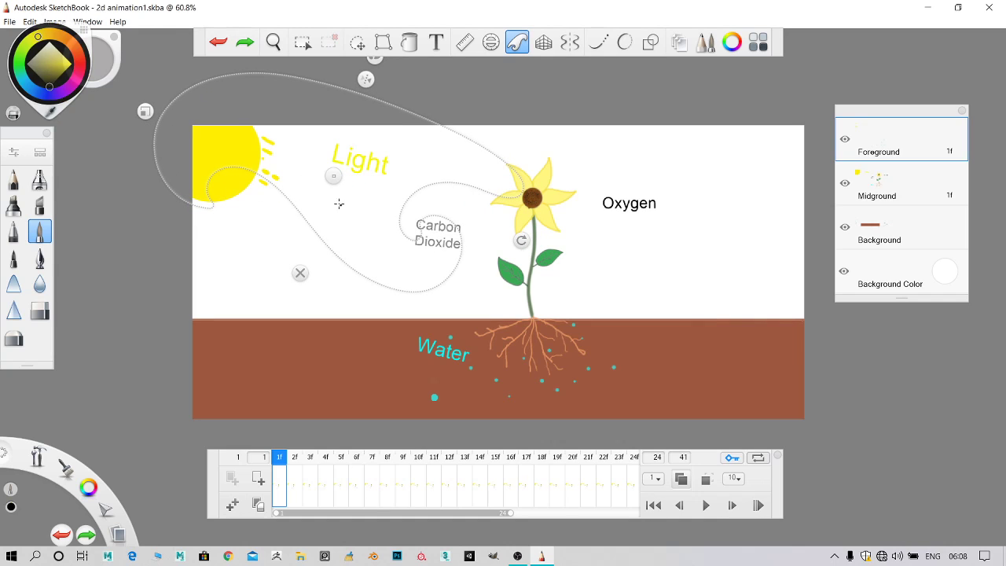
pyautogui.moveTo(333, 176); pyautogui.dragTo(333, 172)
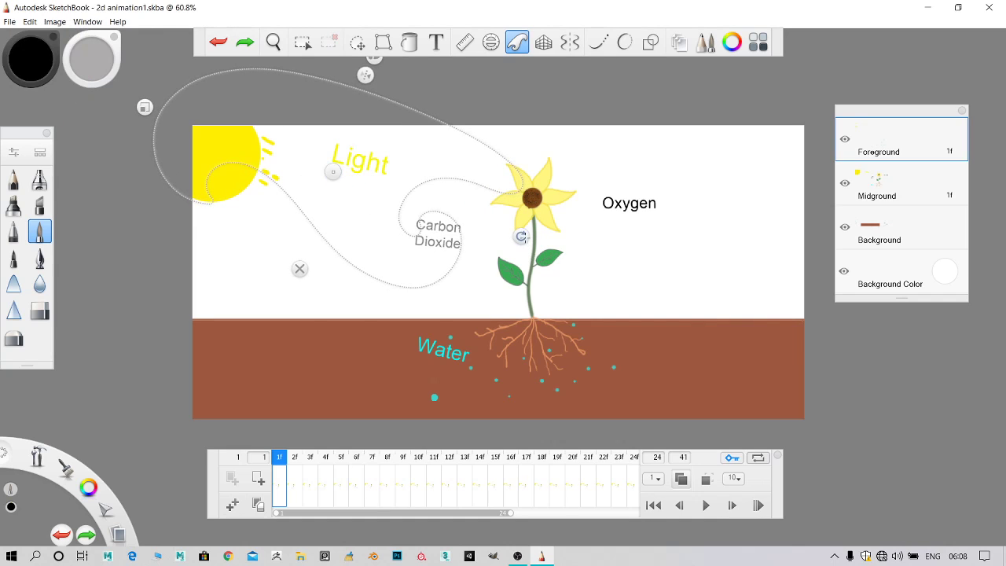
pyautogui.moveTo(523, 236); pyautogui.dragTo(529, 250)
pyautogui.moveTo(333, 172)
pyautogui.mouseDown()
pyautogui.moveTo(343, 180)
pyautogui.moveTo(337, 170)
pyautogui.mouseUp()
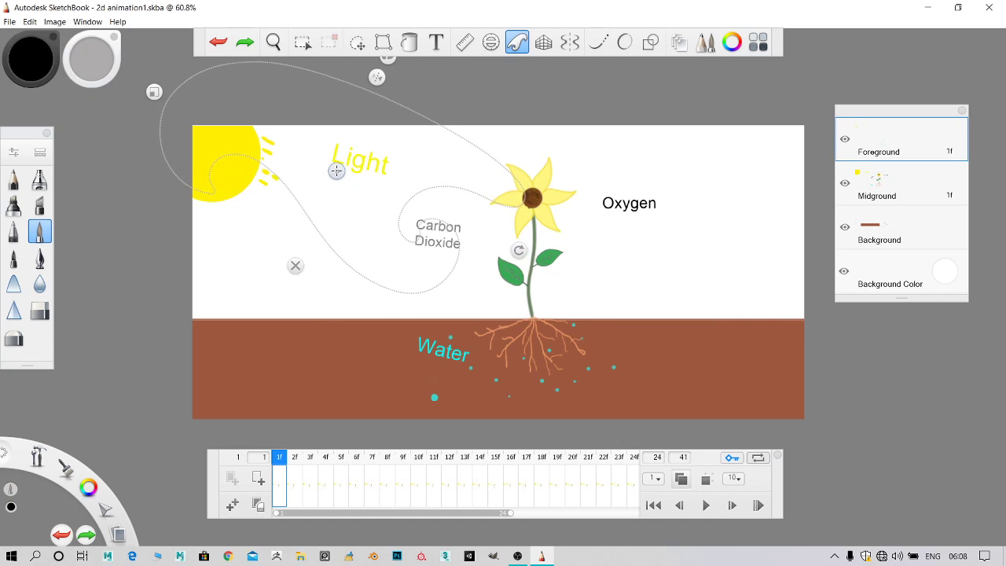
# On frame 24, shift the French curve toward the flower and draw a short black stroke along it just below the leaf
pyautogui.click(634, 461)
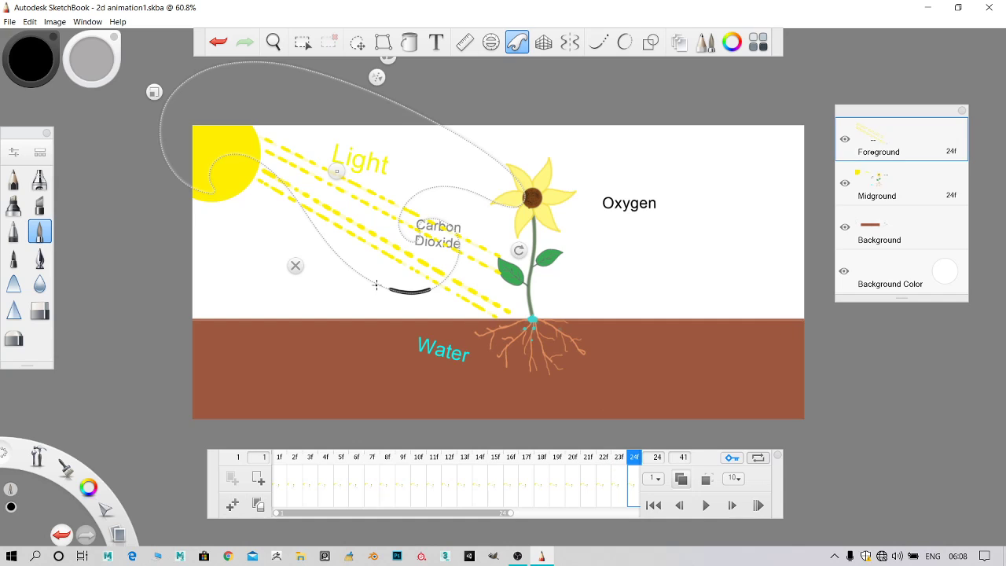
pyautogui.hotkey('ctrl', 'z')
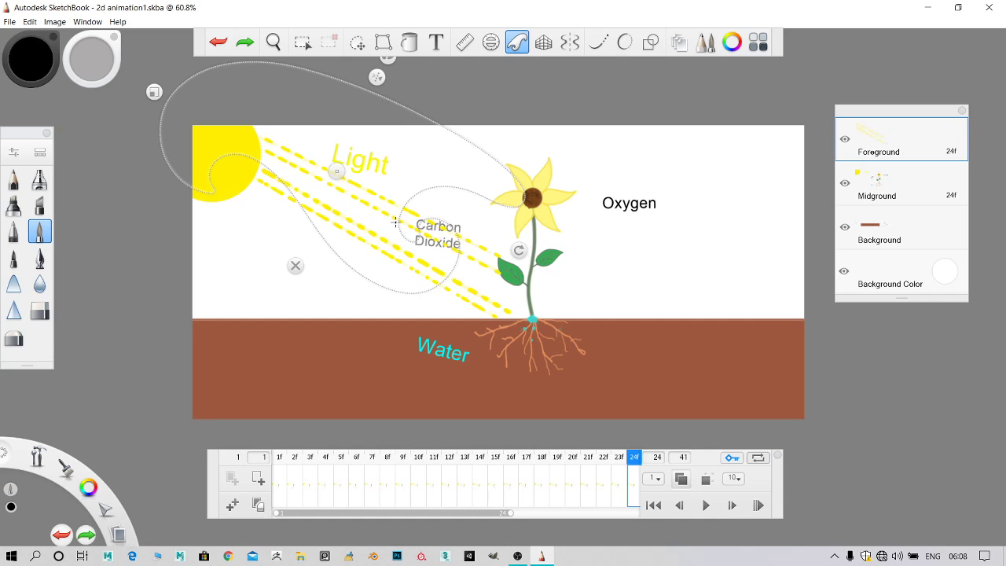
pyautogui.moveTo(337, 170)
pyautogui.mouseDown()
pyautogui.moveTo(389, 149)
pyautogui.moveTo(380, 173)
pyautogui.mouseUp()
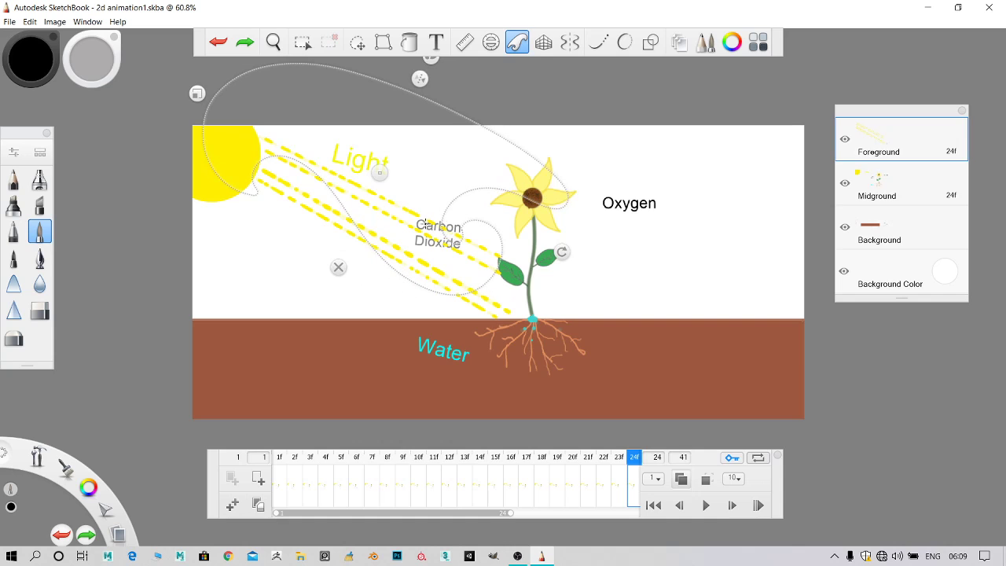
pyautogui.moveTo(380, 173); pyautogui.dragTo(382, 178)
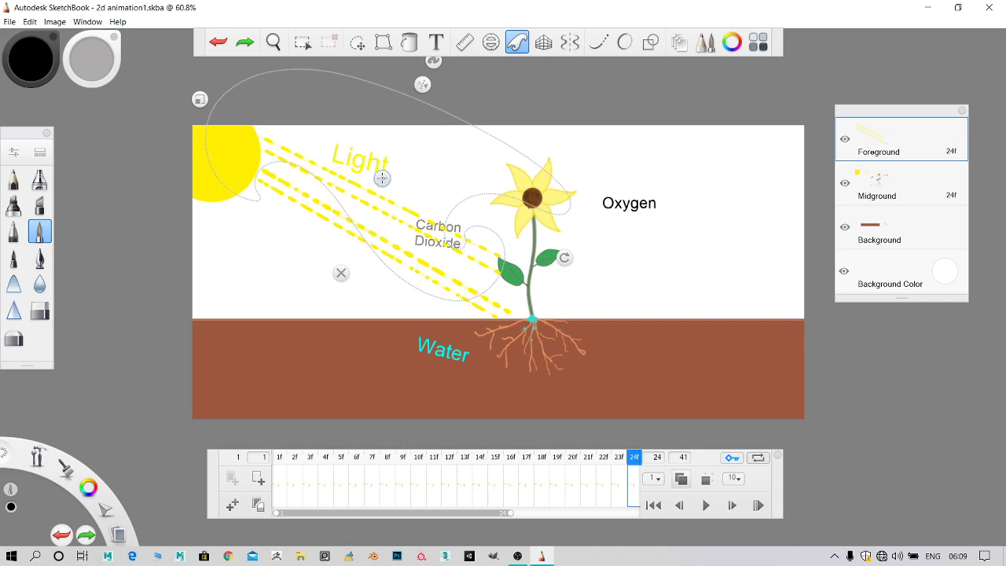
pyautogui.moveTo(494, 287)
pyautogui.mouseDown()
pyautogui.moveTo(458, 298)
pyautogui.moveTo(477, 295)
pyautogui.mouseUp()
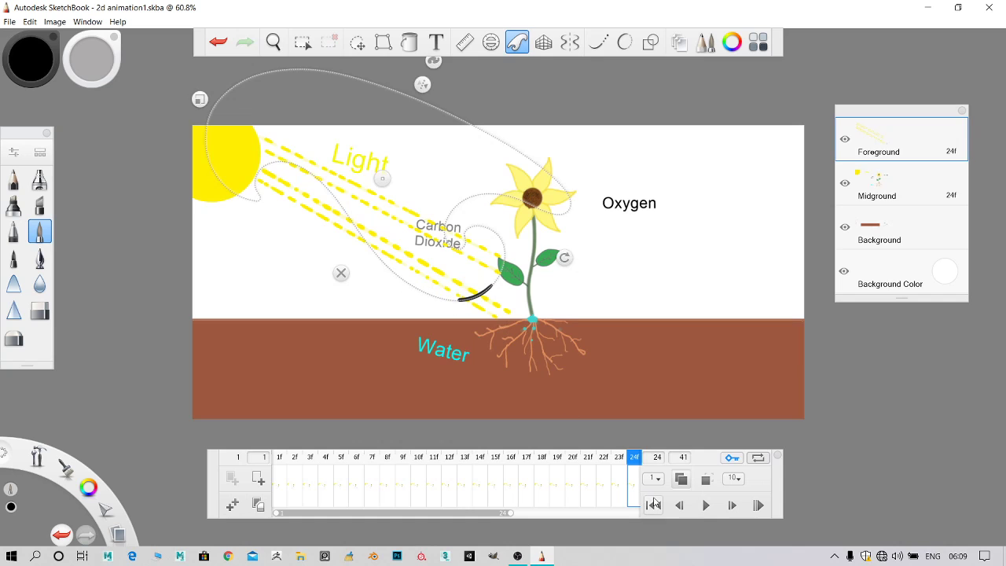
# Draw a short black stroke along the French curve on frames 1, 2 and 3, advancing it slightly each frame
pyautogui.click(281, 457)
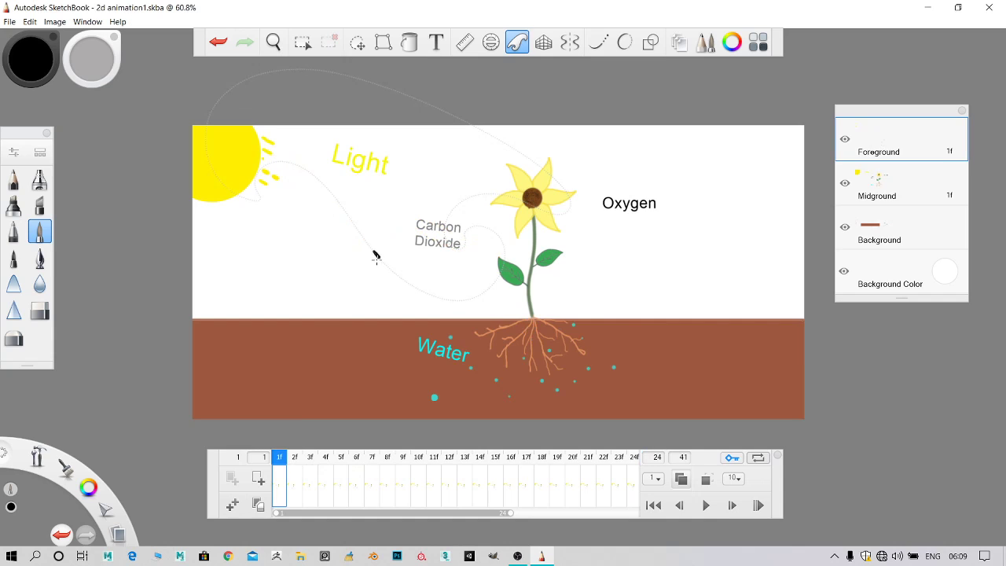
pyautogui.click(296, 459)
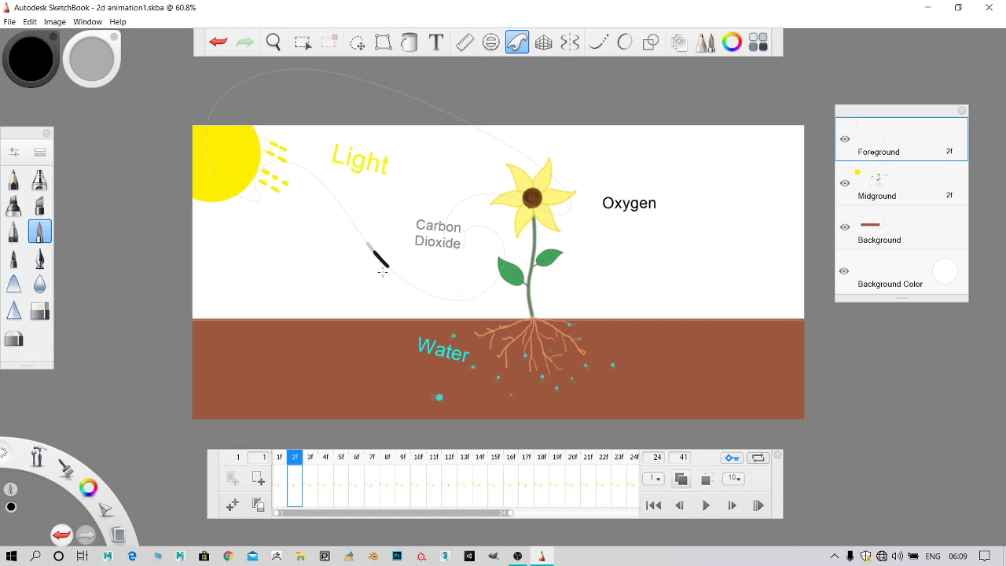
pyautogui.click(311, 458)
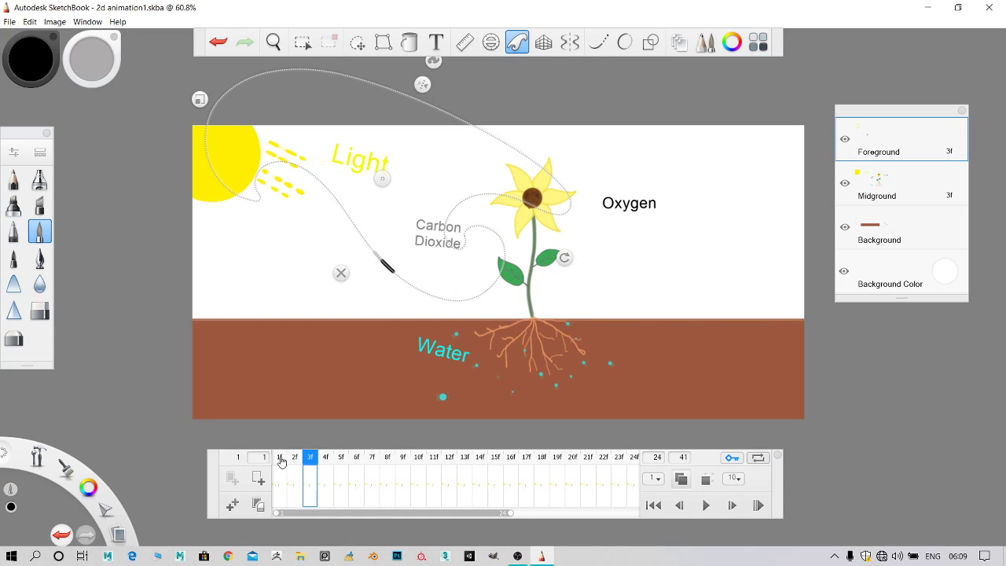
# Try to draw a short black stroke along the French curve on frame 12, using frame 24 as the end reference
pyautogui.click(449, 461)
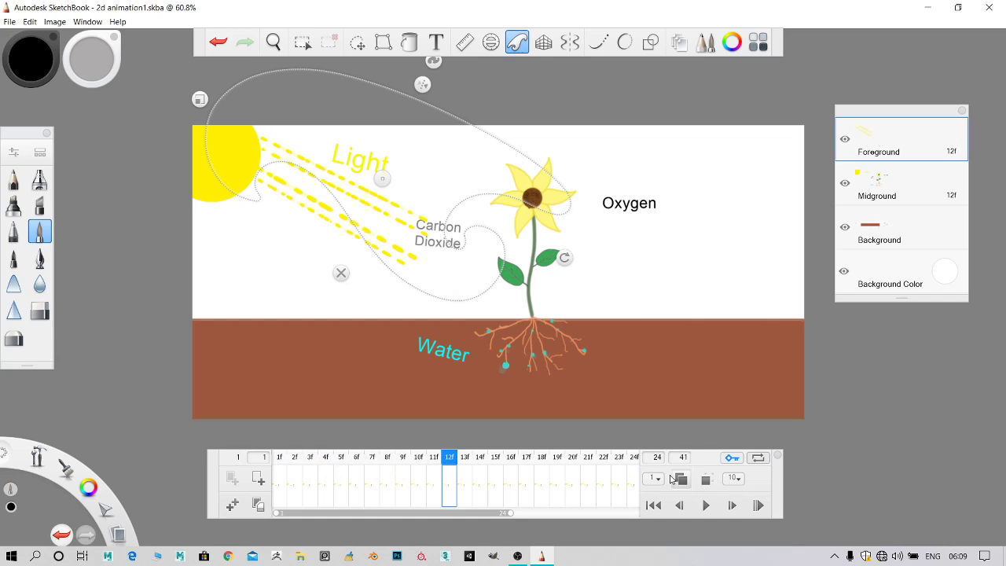
pyautogui.click(634, 458)
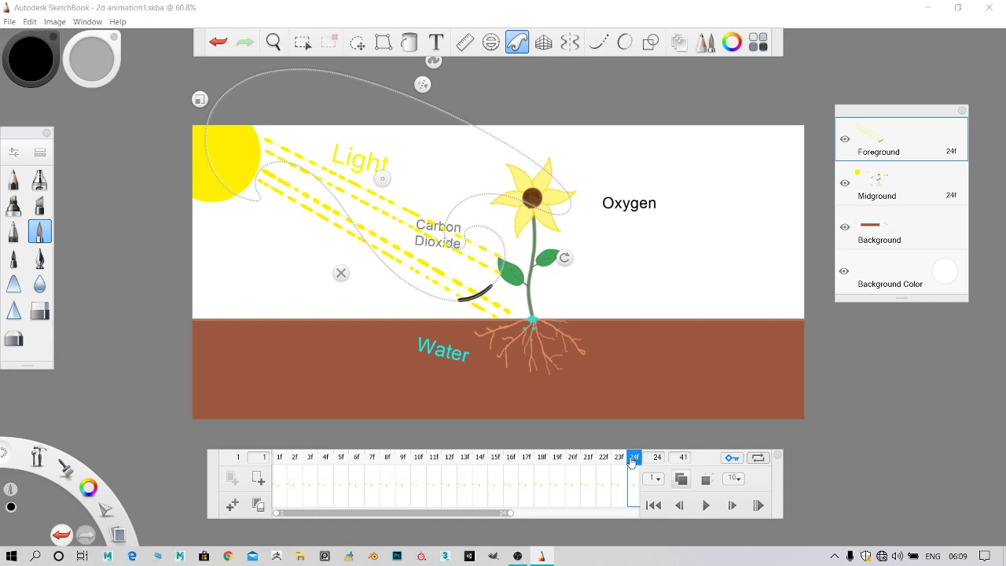
pyautogui.click(449, 461)
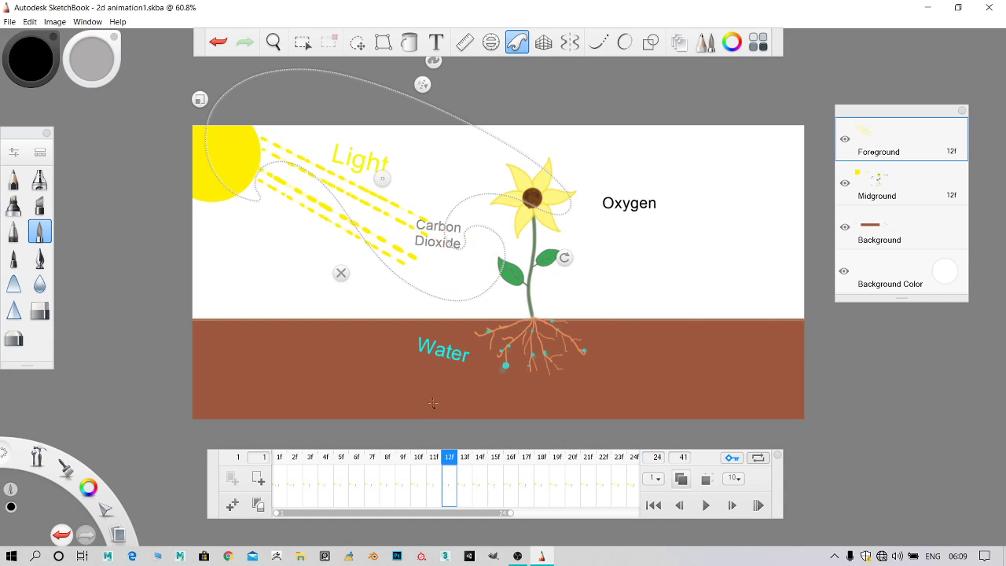
pyautogui.click(402, 278)
pyautogui.hotkey('ctrl', 'z')
pyautogui.moveTo(397, 275)
pyautogui.mouseDown()
pyautogui.moveTo(411, 285)
pyautogui.moveTo(399, 272)
pyautogui.mouseUp()
# Go to frame 6 and set the onion skin to 10 frames before and 10 frames after
pyautogui.click(357, 459)
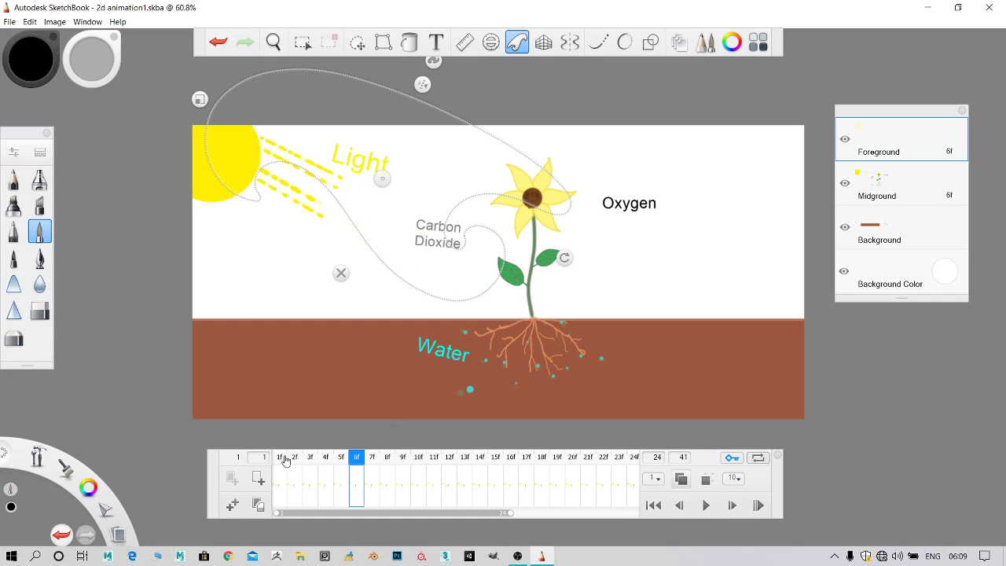
pyautogui.click(655, 479)
pyautogui.click(660, 367)
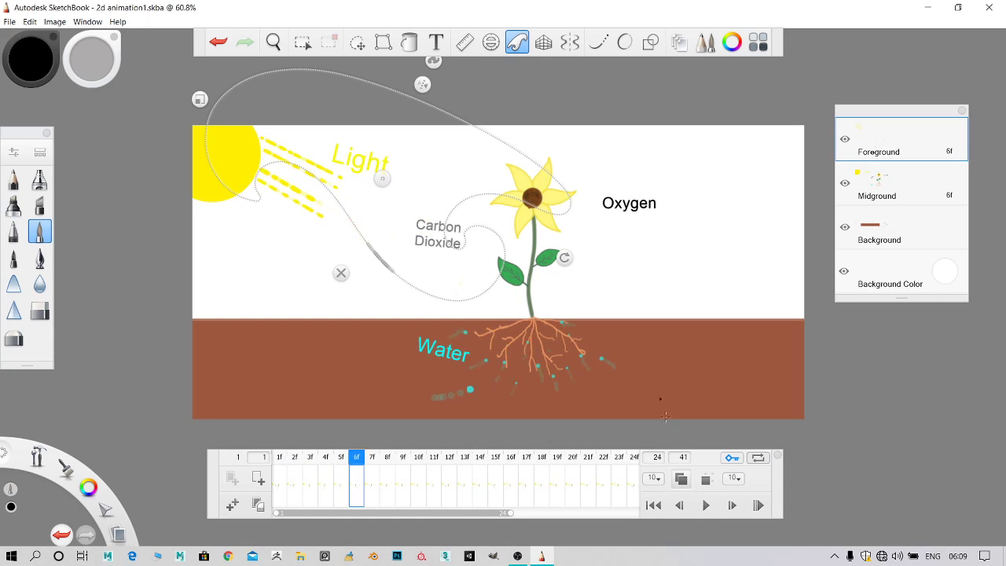
pyautogui.click(734, 478)
pyautogui.click(737, 367)
# Compare the black stroke's position along the curve on frames 6, 12 and 24
pyautogui.click(449, 457)
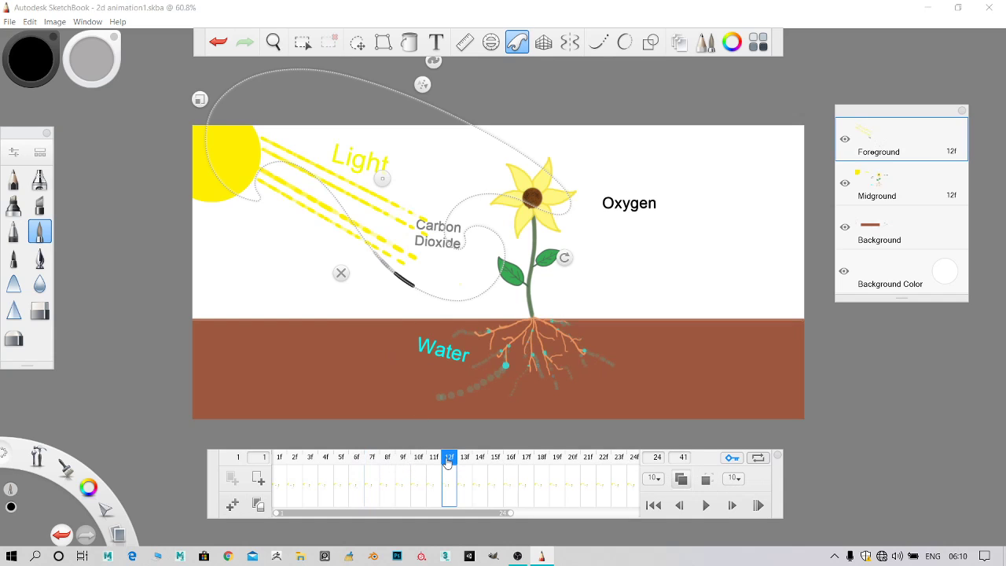
pyautogui.click(356, 457)
pyautogui.click(454, 461)
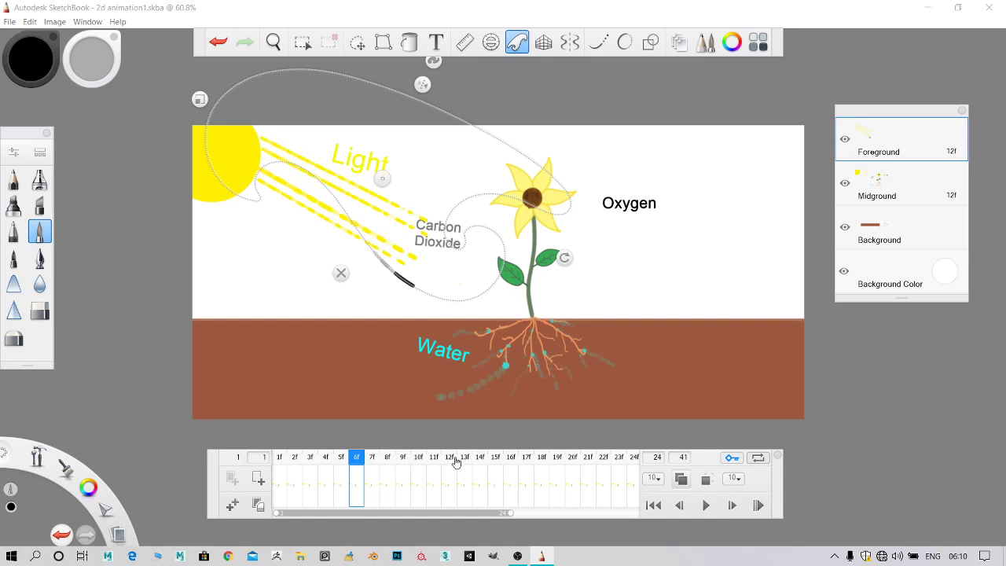
pyautogui.click(633, 457)
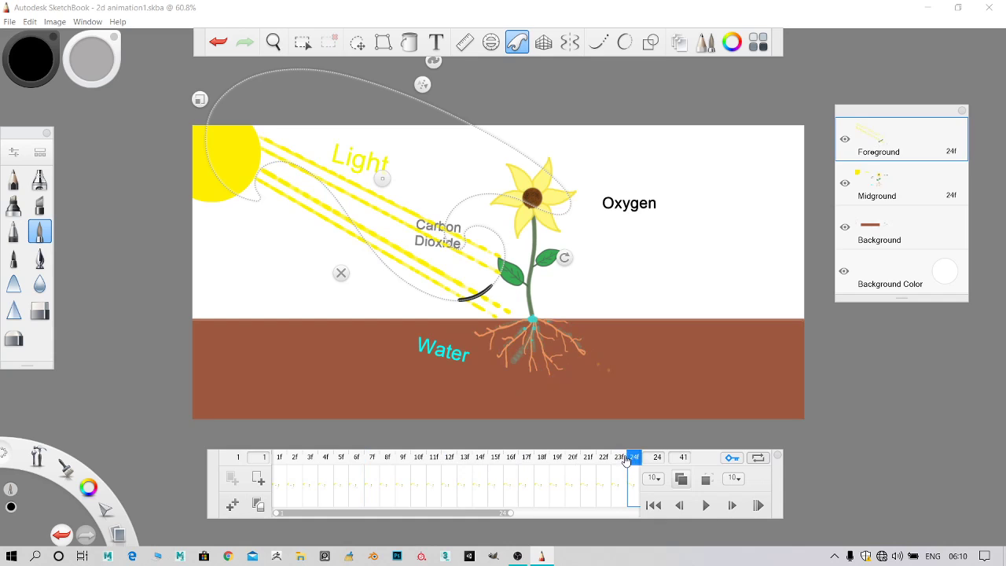
pyautogui.click(450, 458)
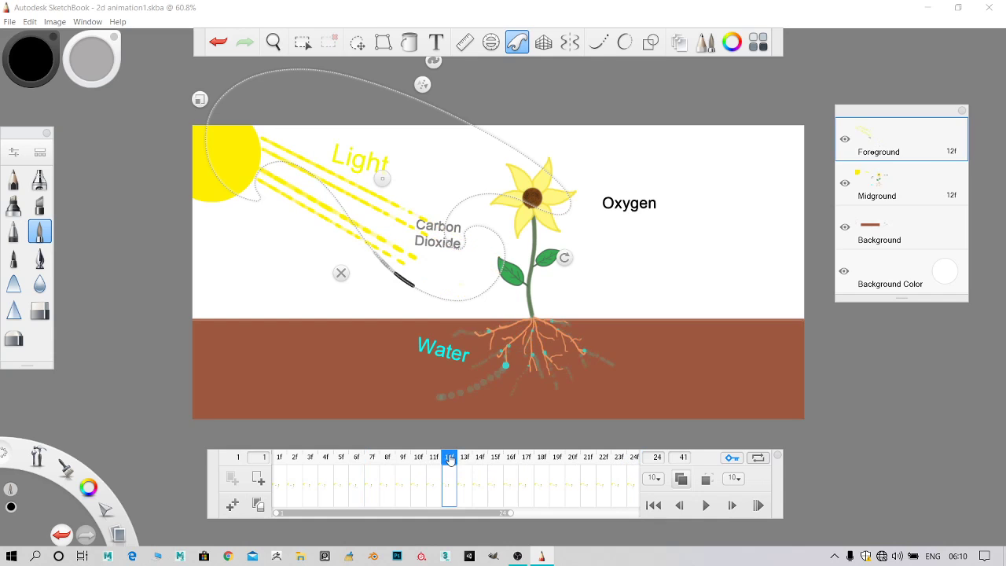
# Erase the middle of frame 12's black stroke with the eraser while repositioning the French curve guide
pyautogui.click(39, 310)
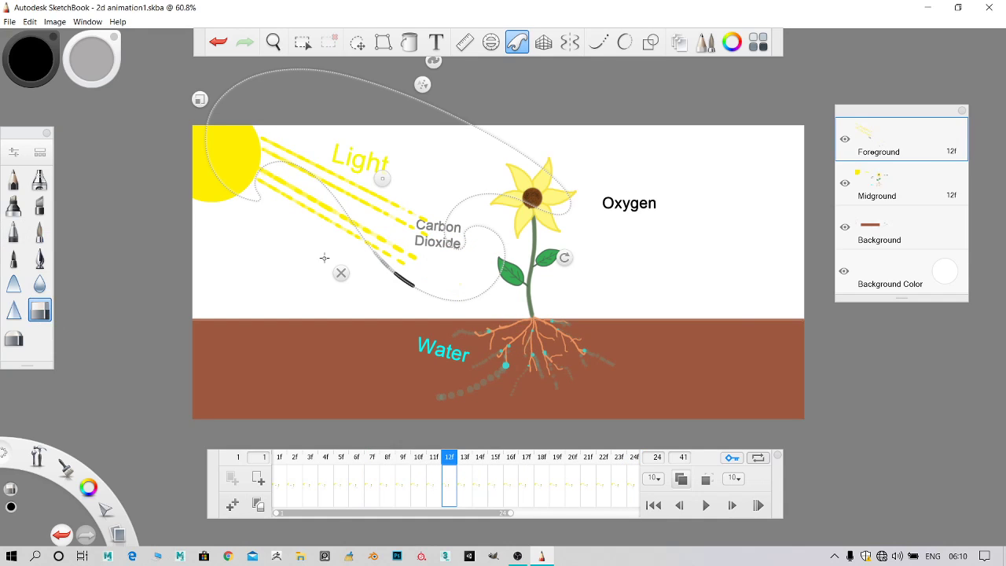
pyautogui.moveTo(429, 277); pyautogui.dragTo(390, 298)
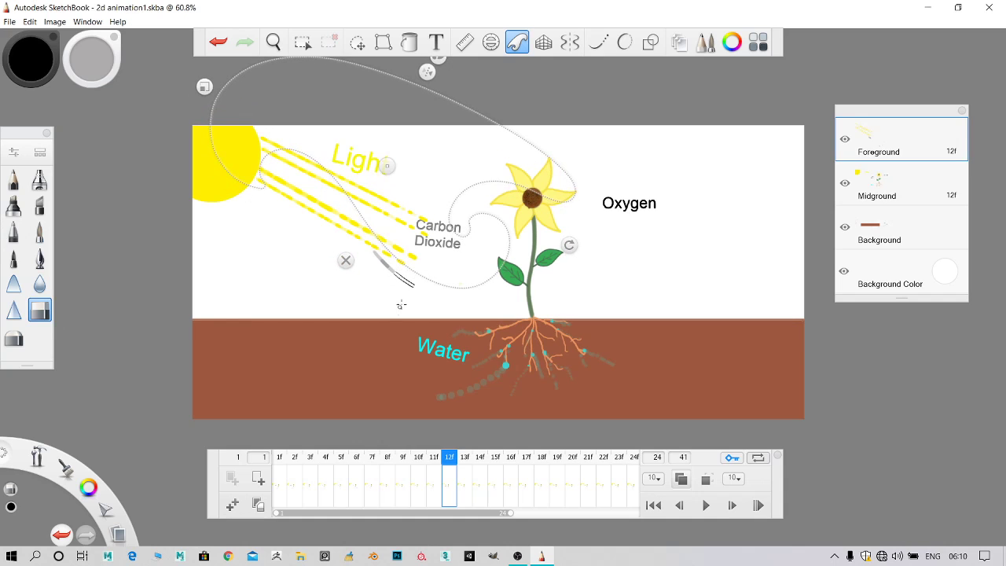
pyautogui.click(403, 275)
pyautogui.moveTo(407, 284); pyautogui.dragTo(407, 286)
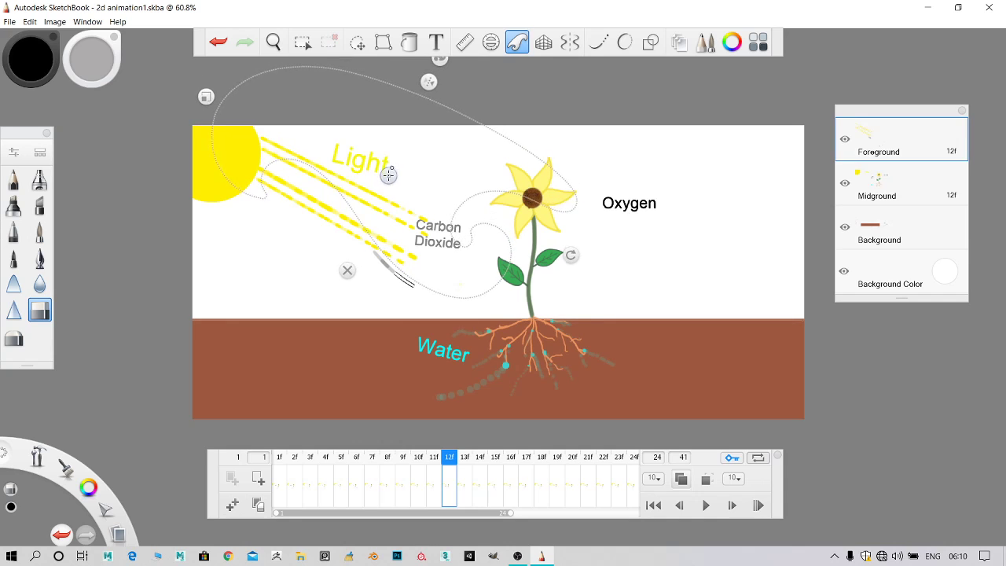
pyautogui.moveTo(387, 165); pyautogui.dragTo(385, 181)
pyautogui.hotkey('ctrl', 'z')
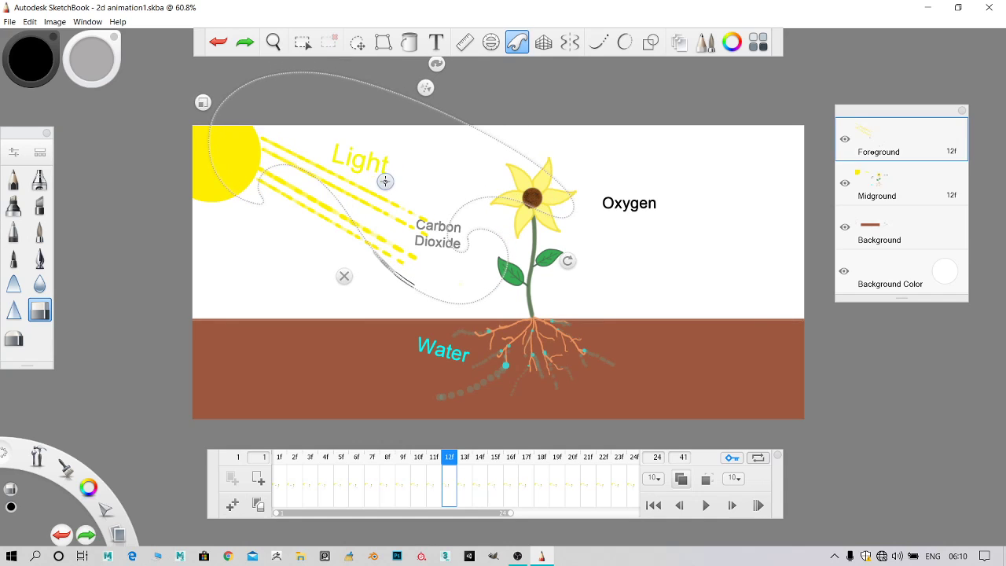
# Hide the French curve guide, erase the rest of frame 12's black stroke, and show the guide again
pyautogui.click(344, 276)
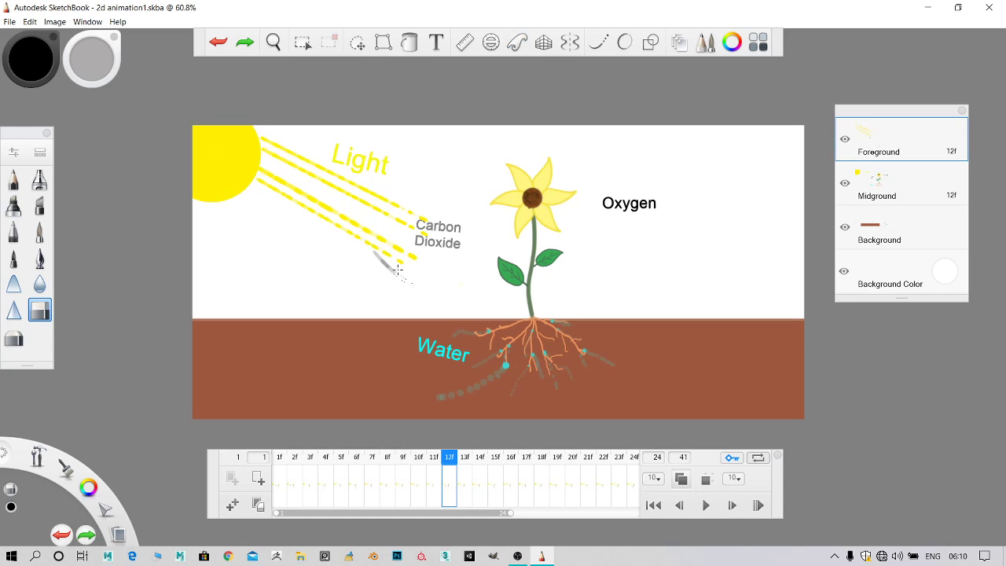
pyautogui.moveTo(421, 256); pyautogui.dragTo(424, 251)
pyautogui.click(517, 42)
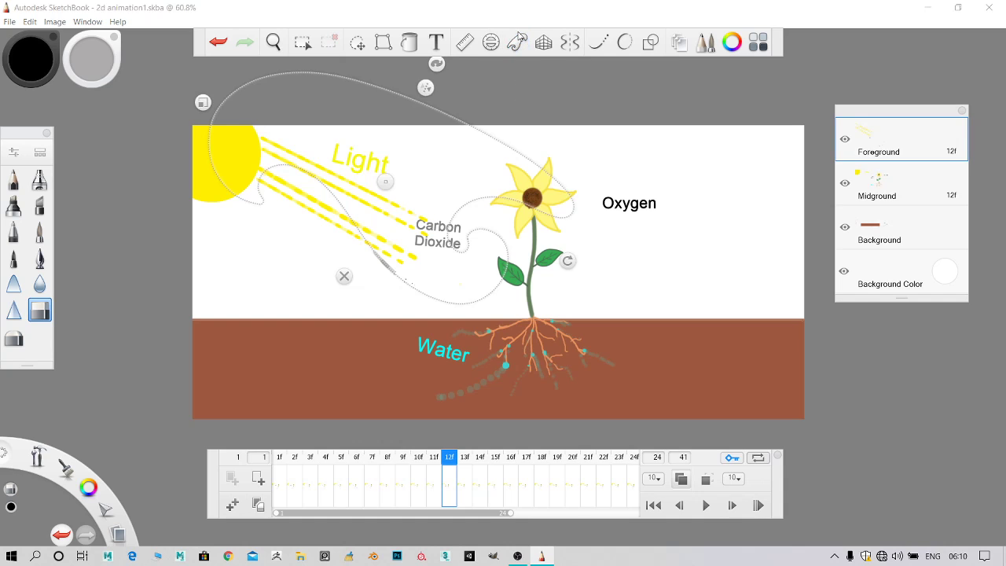
# Show the French curve guide again and paint a short black stroke along it on frame 12, ahead of the onion-skinned stroke
pyautogui.click(519, 40)
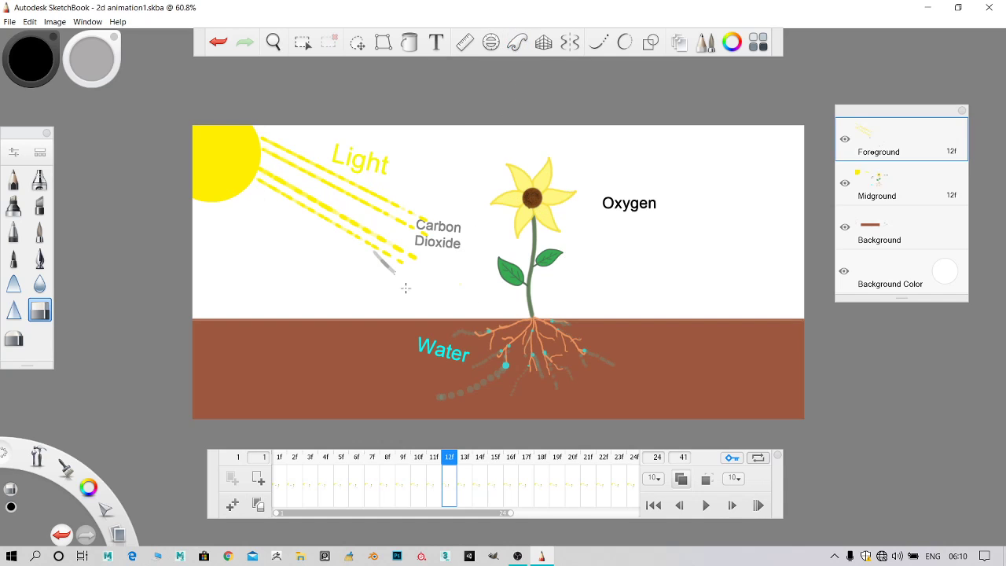
pyautogui.click(517, 42)
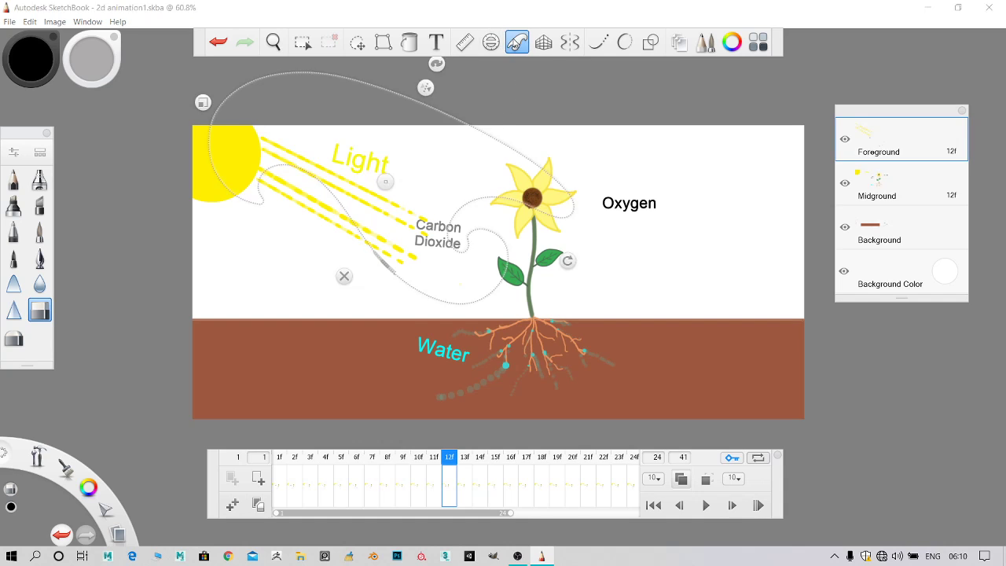
pyautogui.click(42, 230)
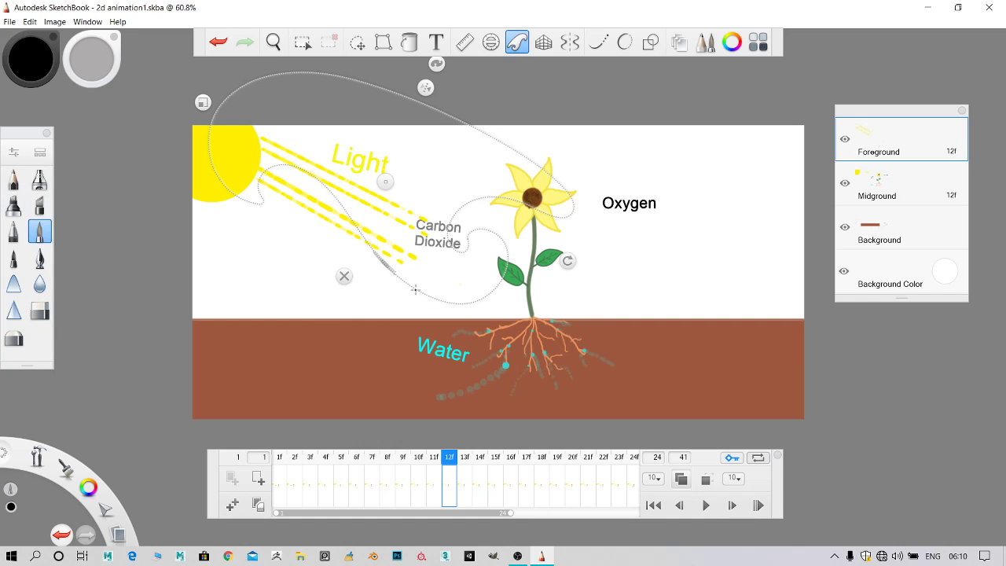
pyautogui.moveTo(415, 289); pyautogui.dragTo(429, 296)
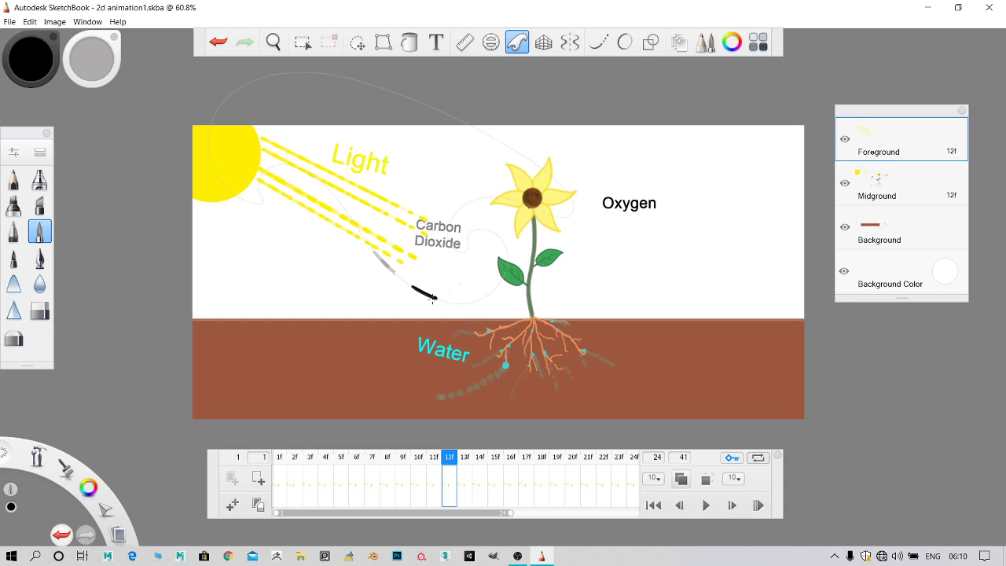
# Look through frames 2 to 8 to check which ones hold a black carbon dioxide stroke
pyautogui.click(356, 459)
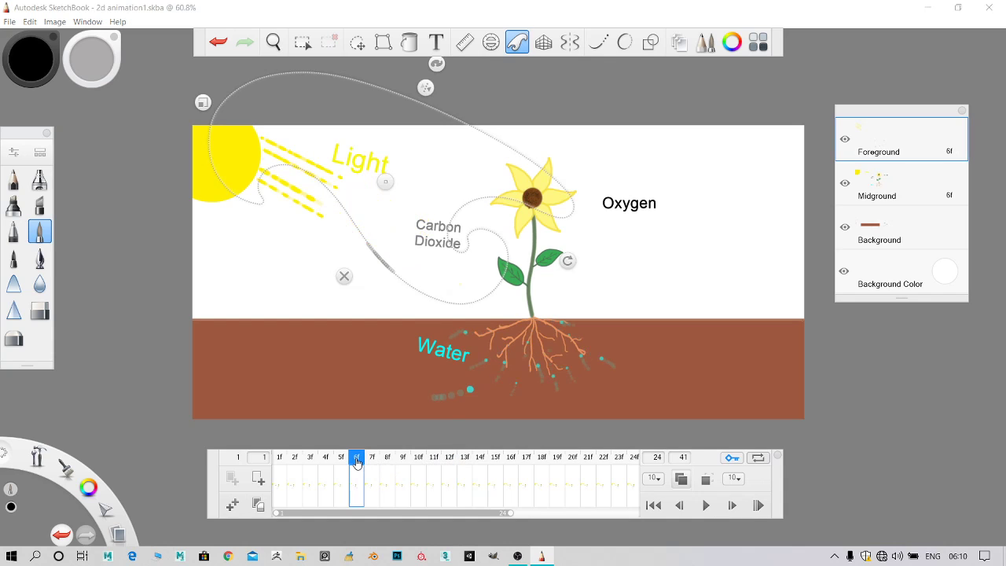
pyautogui.click(373, 460)
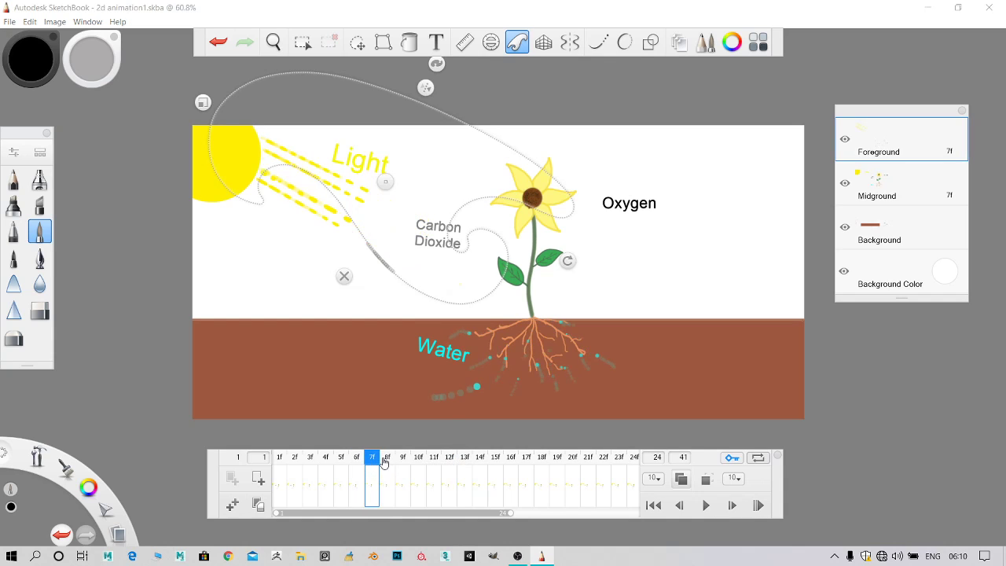
pyautogui.click(387, 460)
pyautogui.click(324, 461)
pyautogui.click(340, 460)
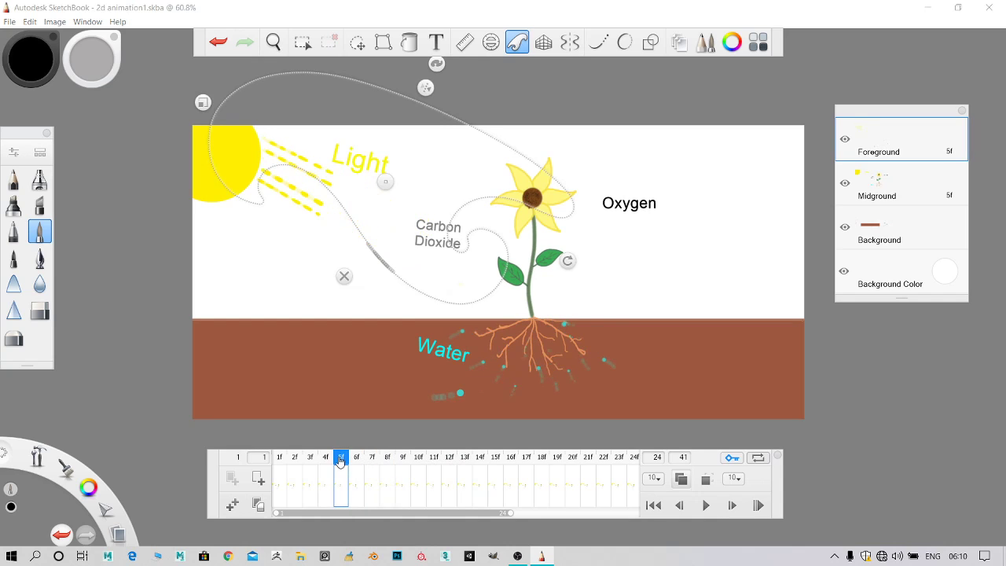
pyautogui.click(294, 460)
pyautogui.click(310, 460)
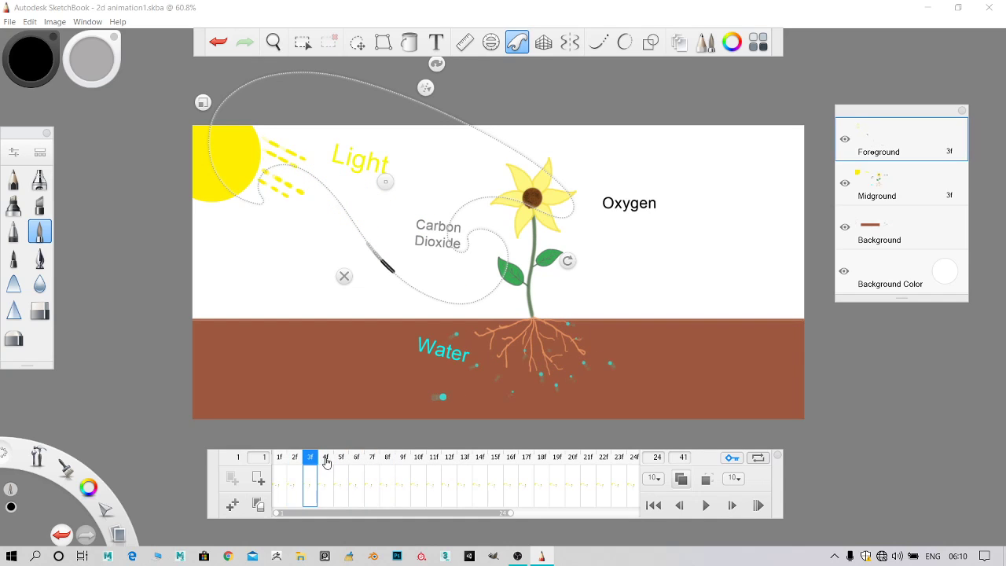
# Paint black strokes on frames 4 and 5, each slightly further along the French curve
pyautogui.click(326, 461)
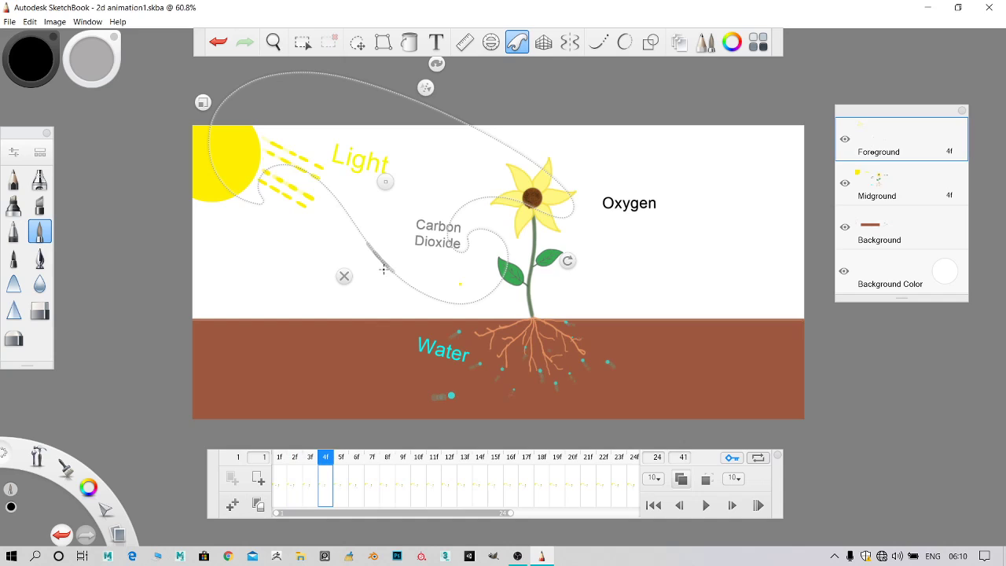
pyautogui.moveTo(381, 264); pyautogui.dragTo(396, 285)
pyautogui.press('.')
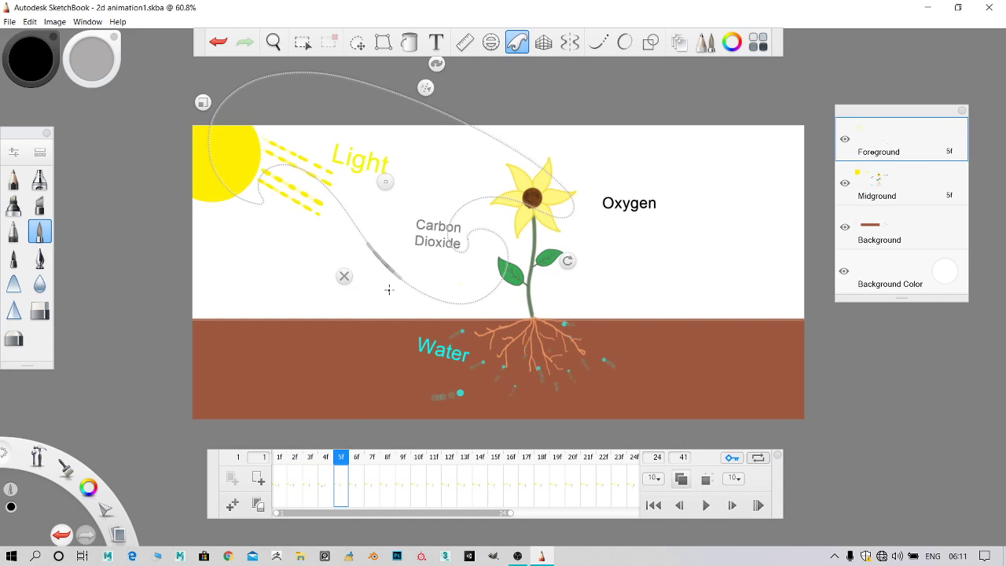
pyautogui.moveTo(393, 271)
pyautogui.mouseDown()
pyautogui.moveTo(411, 314)
pyautogui.moveTo(412, 288)
pyautogui.moveTo(425, 315)
pyautogui.moveTo(422, 292)
pyautogui.moveTo(435, 298)
pyautogui.moveTo(432, 329)
pyautogui.moveTo(437, 297)
pyautogui.moveTo(446, 305)
pyautogui.mouseUp()
# Continue the black stroke on frames 6 to 10, advancing it along the French curve a little on each frame
pyautogui.click(357, 458)
pyautogui.click(371, 470)
pyautogui.click(387, 456)
pyautogui.click(403, 457)
pyautogui.click(418, 457)
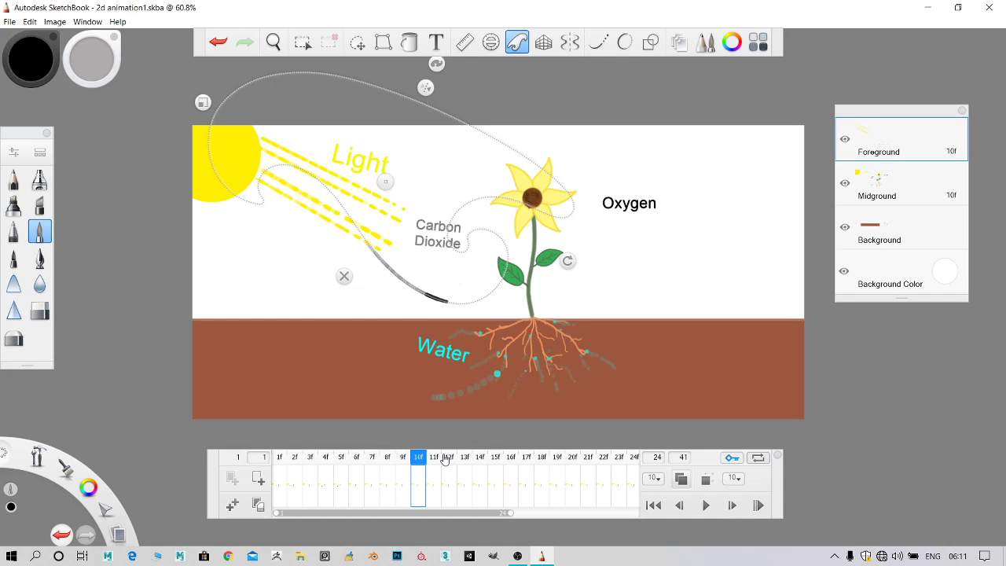
# Compare the black stroke's position on frames 10, 11 and 12
pyautogui.click(442, 458)
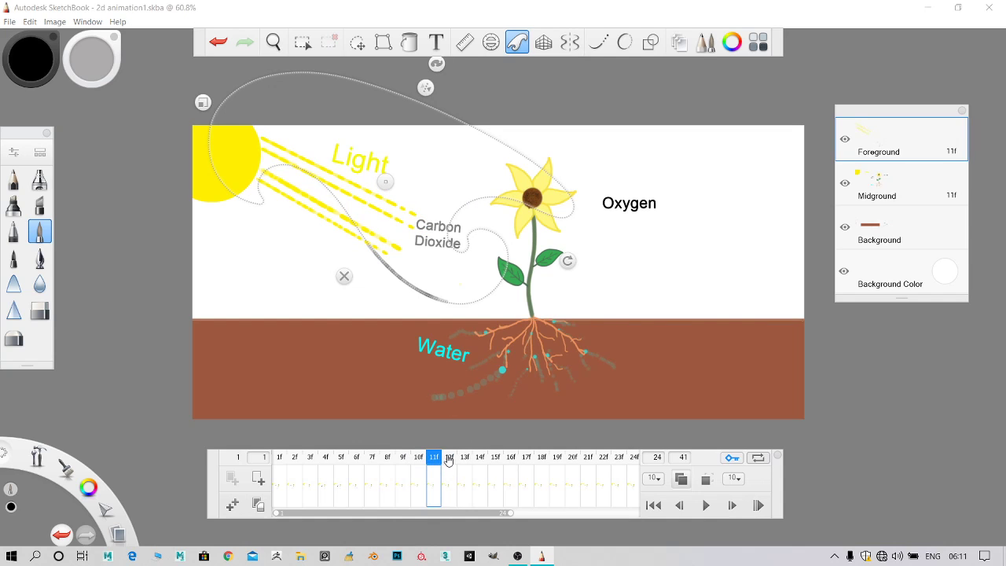
pyautogui.click(449, 459)
pyautogui.click(432, 459)
pyautogui.click(419, 459)
pyautogui.click(433, 460)
pyautogui.click(448, 458)
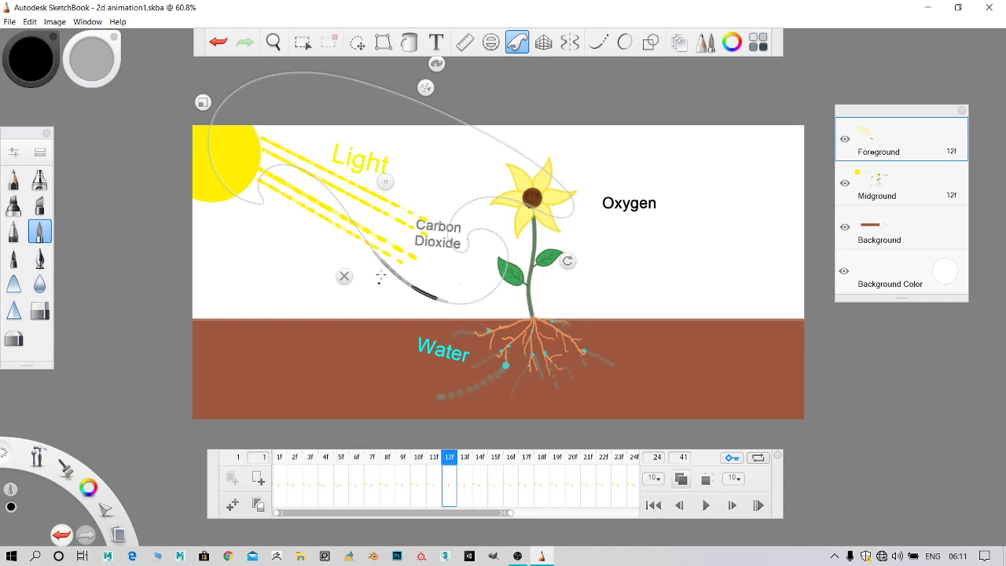
# Erase frame 12's black stroke, repaint it further along the French curve, and hide the guide
pyautogui.click(39, 311)
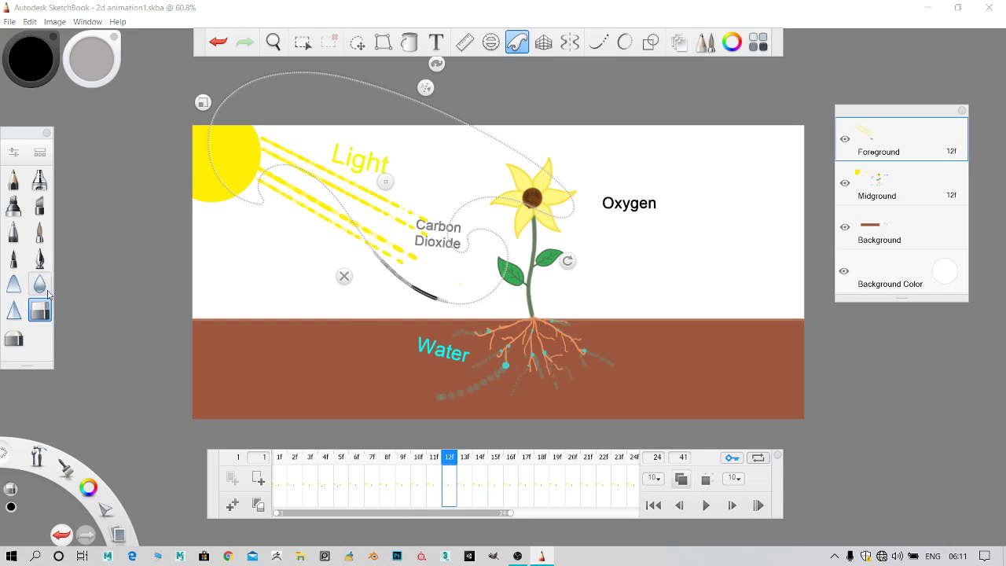
pyautogui.click(517, 42)
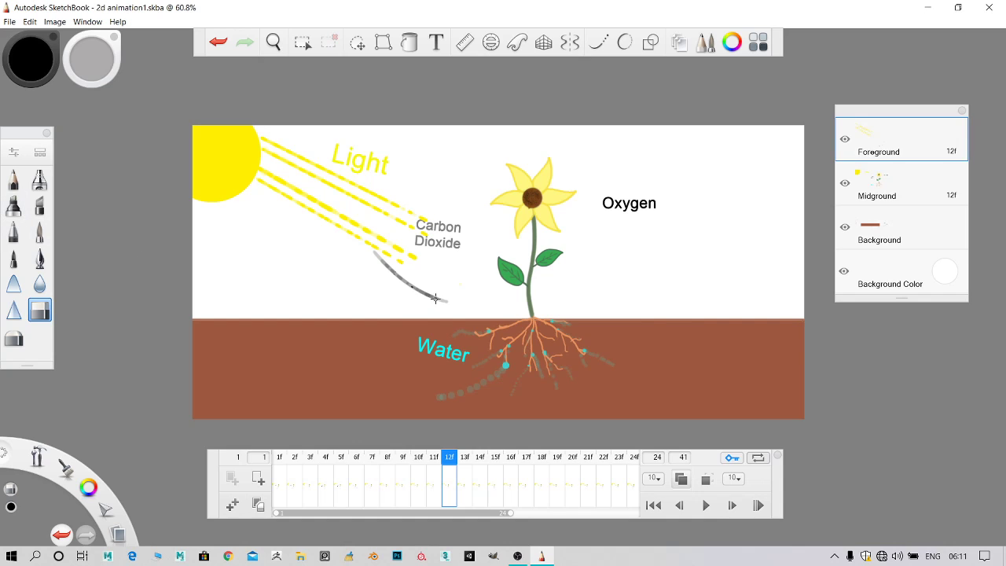
pyautogui.click(516, 41)
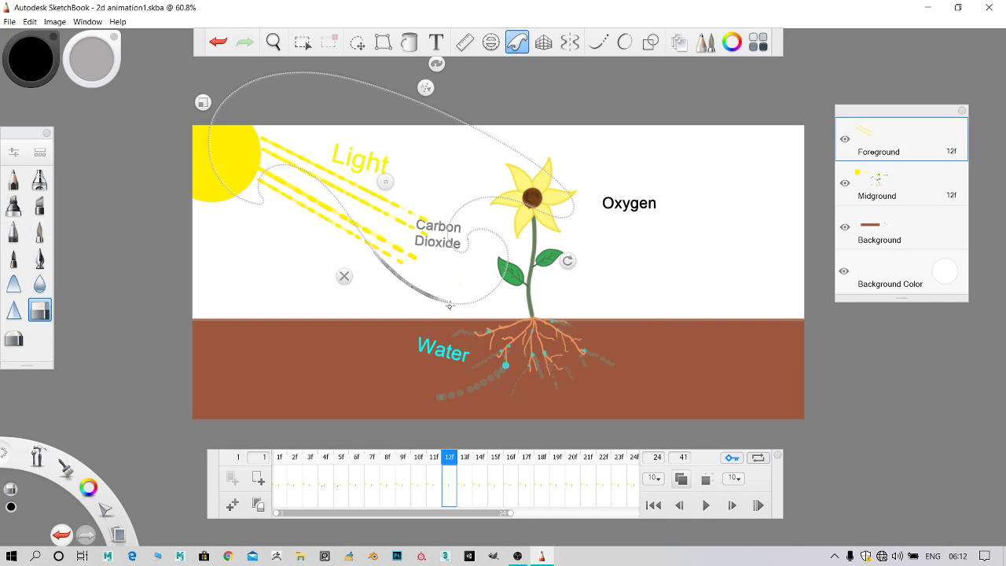
pyautogui.moveTo(450, 305); pyautogui.dragTo(431, 291)
pyautogui.click(39, 231)
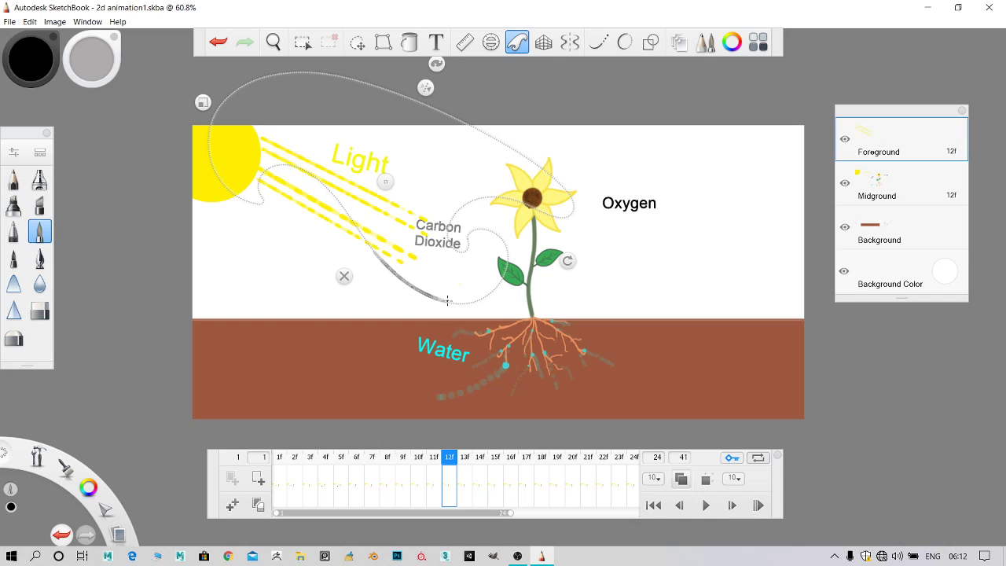
pyautogui.moveTo(448, 300); pyautogui.dragTo(428, 294)
pyautogui.click(519, 44)
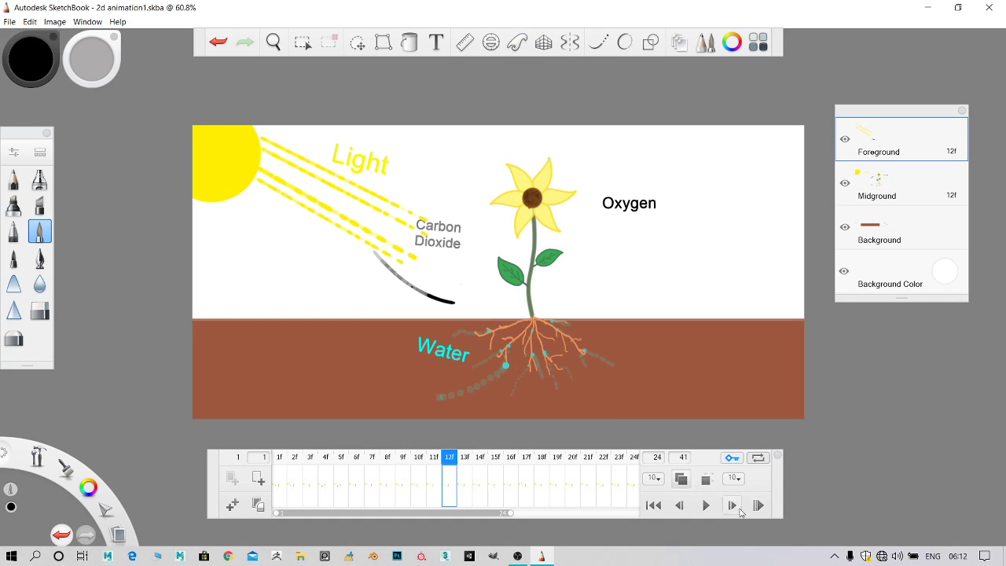
# Play the animation to check the stroke's movement, stop it, and return to frame 12
pyautogui.click(706, 506)
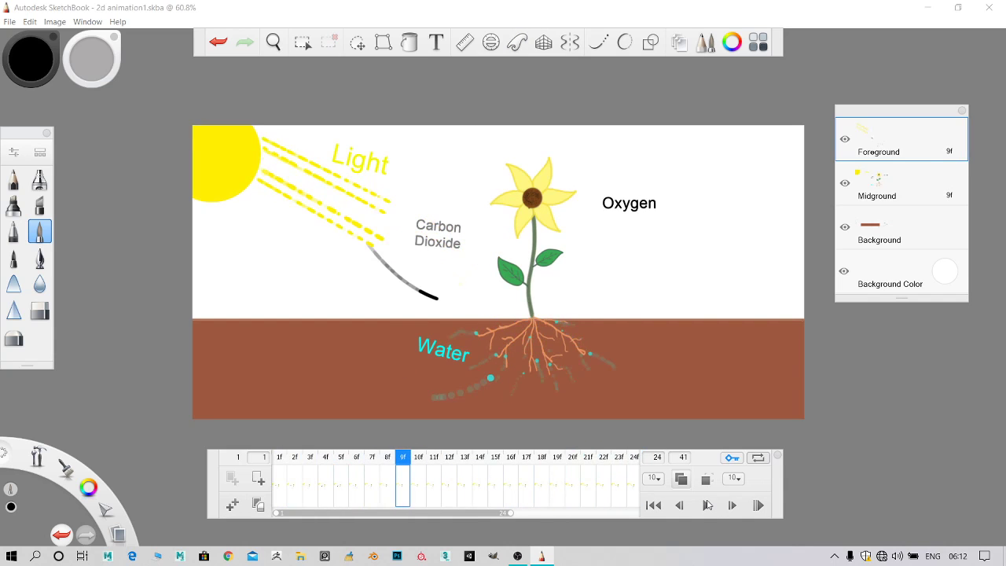
pyautogui.click(707, 506)
pyautogui.click(452, 464)
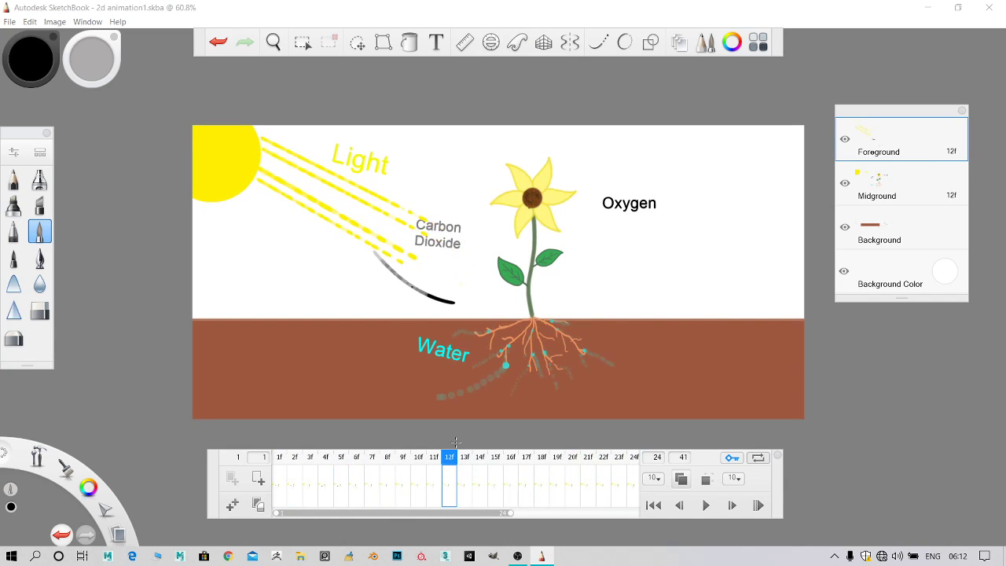
# Paint frame 13's black stroke further along the French curve and turn on the onion skin for following frames
pyautogui.click(517, 42)
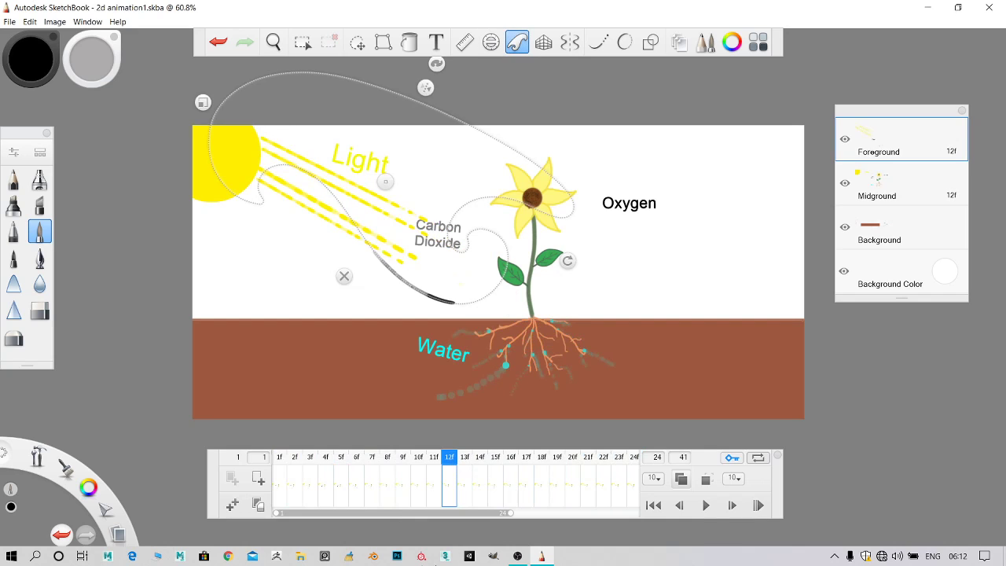
pyautogui.click(465, 459)
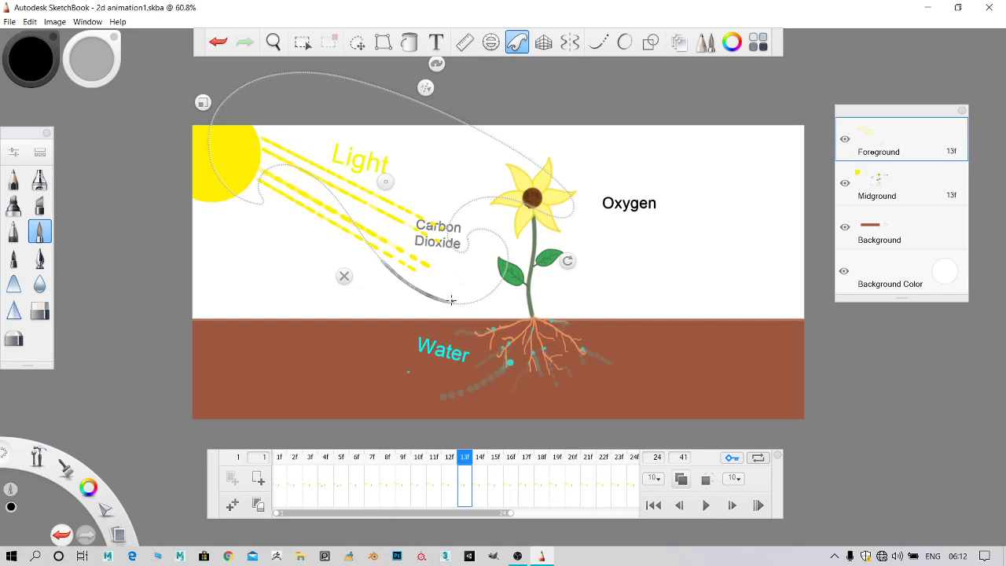
pyautogui.moveTo(441, 296); pyautogui.dragTo(465, 313)
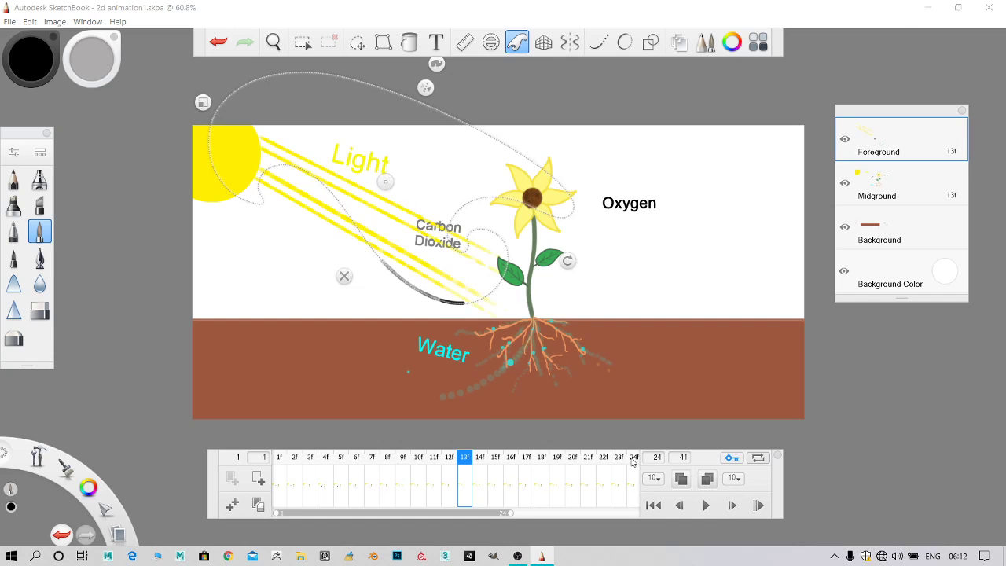
pyautogui.click(482, 471)
pyautogui.moveTo(454, 304); pyautogui.dragTo(454, 304)
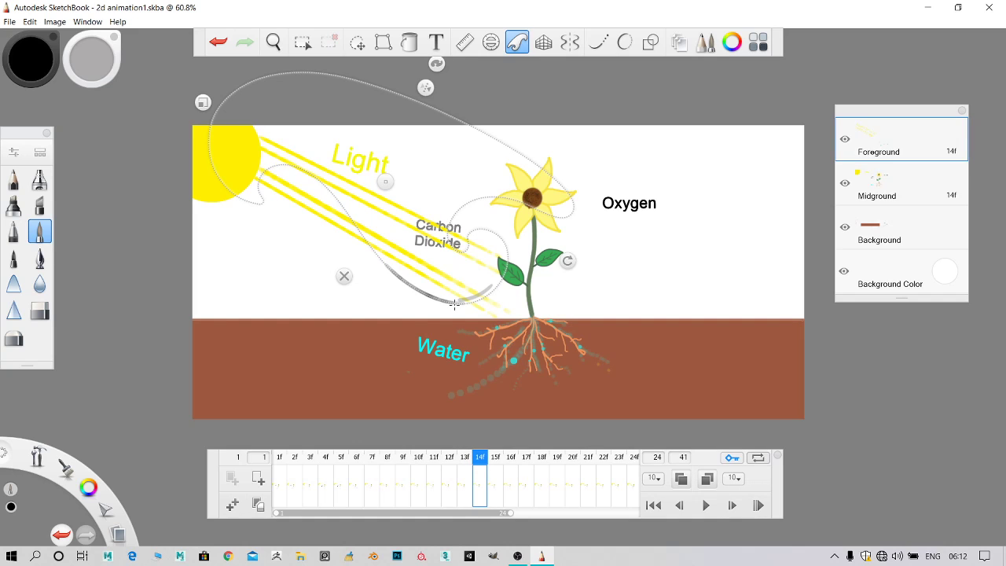
# Go to frame 24, close the French curve guide, and erase the old black stroke below the plant's left leaf
pyautogui.click(635, 457)
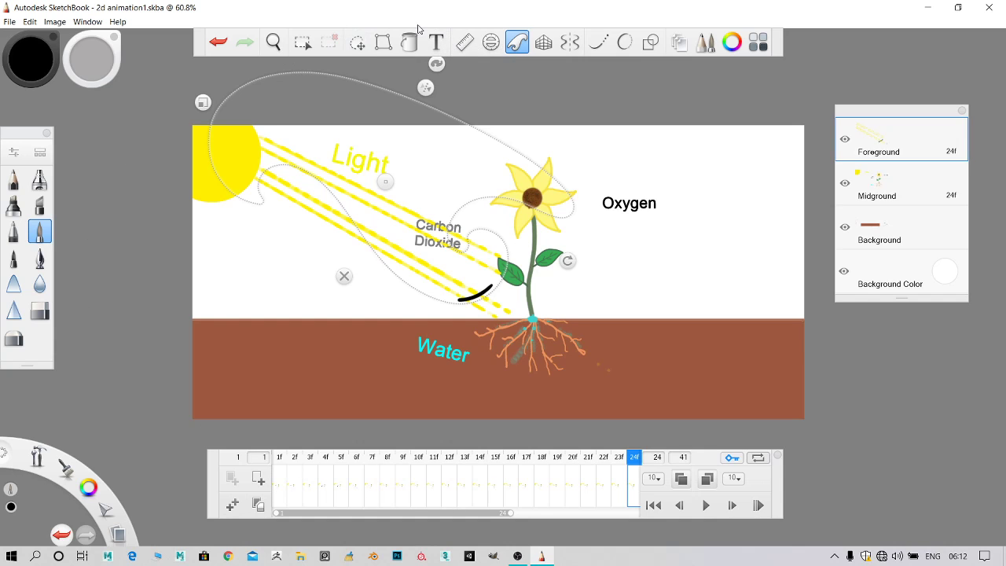
pyautogui.click(344, 277)
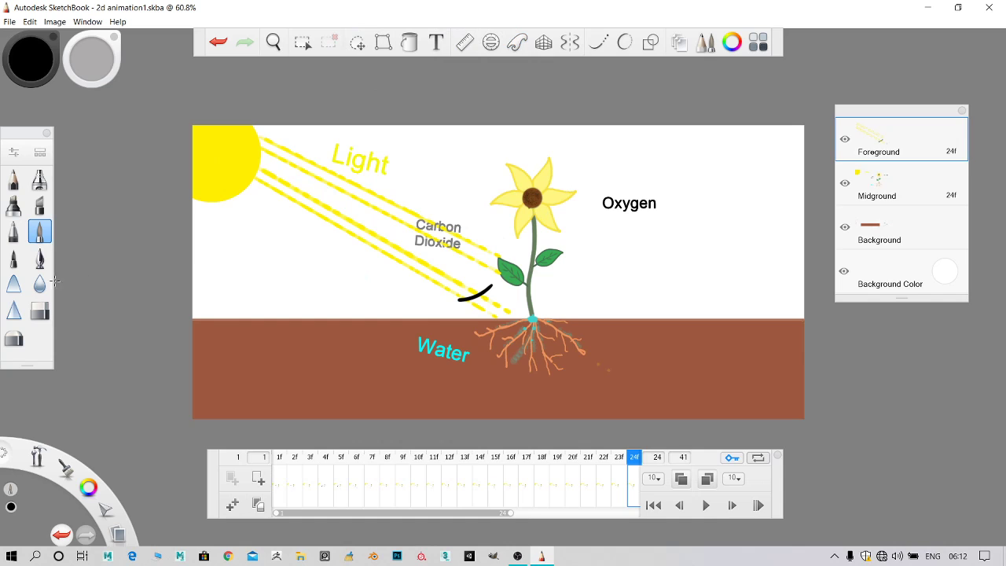
pyautogui.click(40, 311)
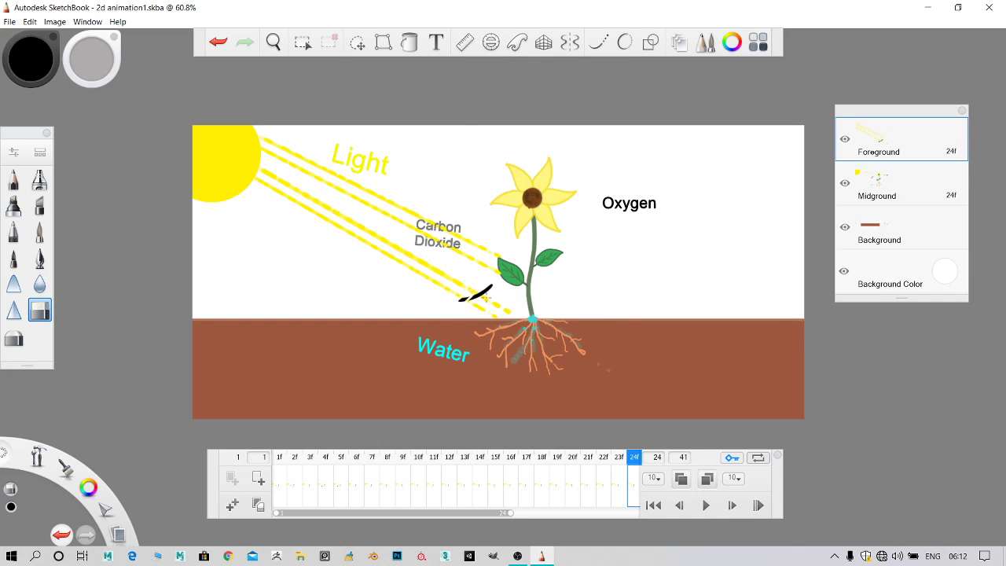
pyautogui.moveTo(449, 313); pyautogui.dragTo(462, 311)
# Review frames 12 to 19 to find where the black stroke sequence has to continue
pyautogui.click(487, 458)
pyautogui.click(501, 459)
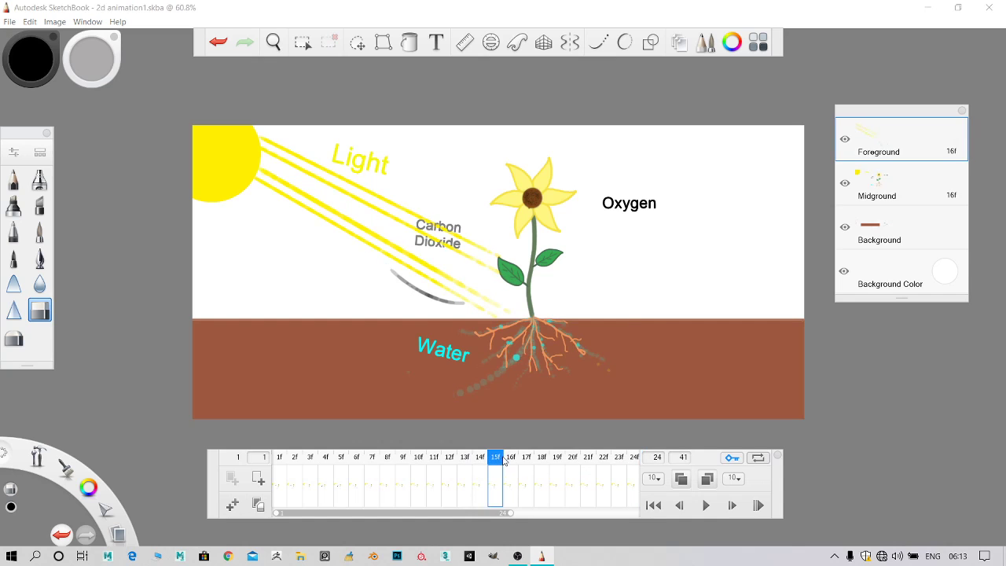
pyautogui.click(511, 459)
pyautogui.click(537, 459)
pyautogui.click(558, 459)
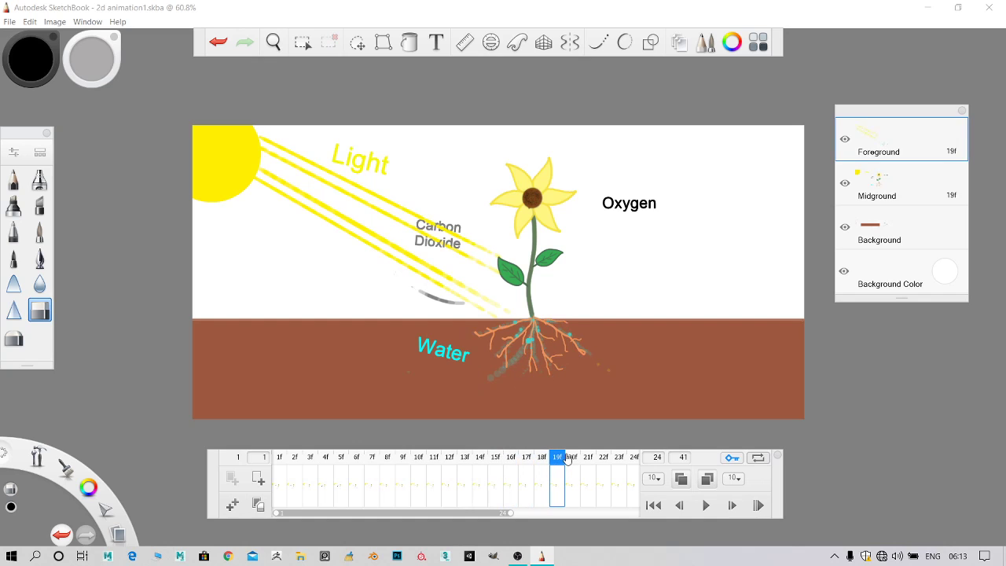
pyautogui.click(527, 462)
pyautogui.click(475, 464)
pyautogui.click(450, 461)
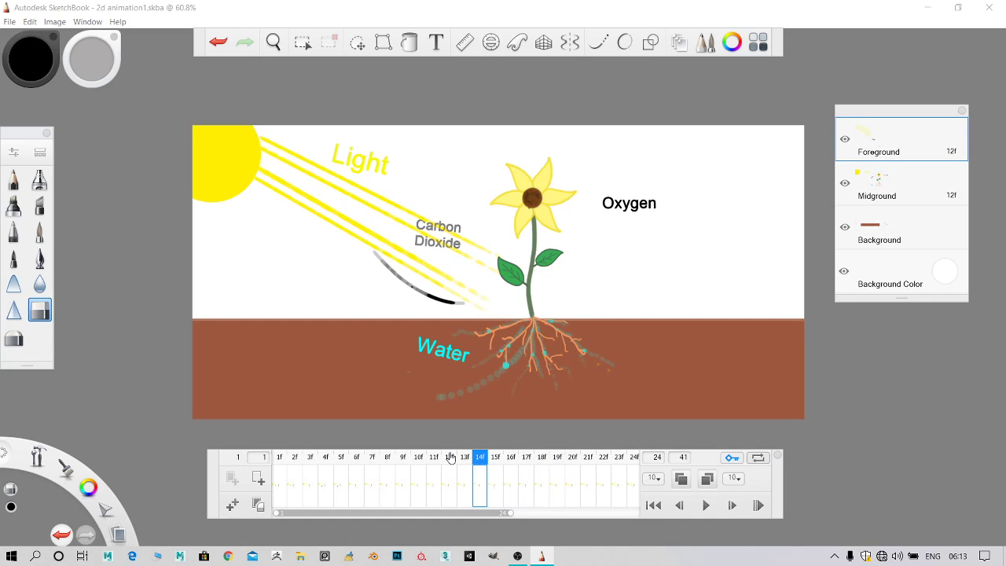
pyautogui.click(469, 463)
pyautogui.click(480, 463)
pyautogui.click(467, 462)
pyautogui.click(482, 463)
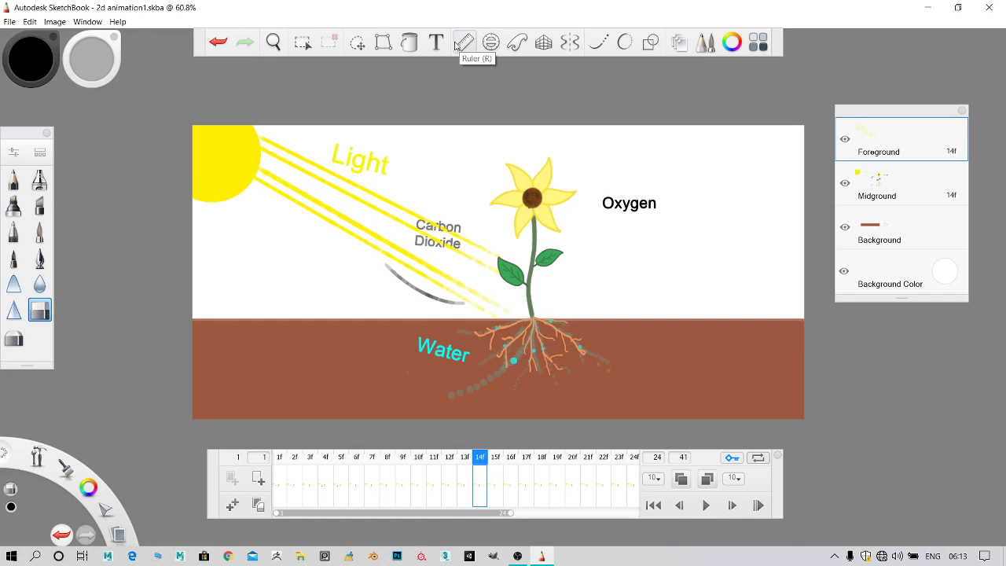
# Show the French curve guide and paint frame 14's black stroke along the bottom of the curve
pyautogui.click(490, 42)
pyautogui.click(518, 43)
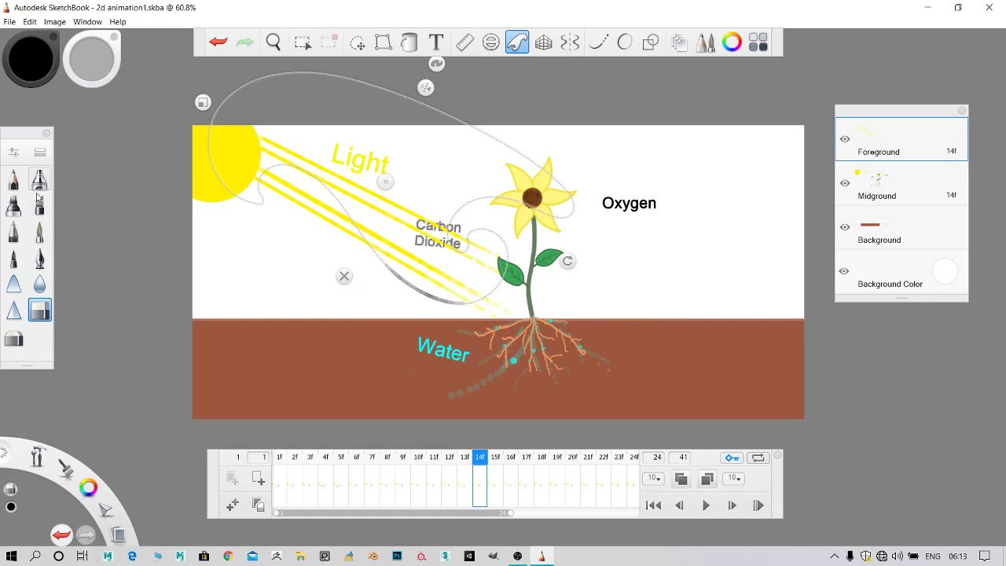
pyautogui.click(39, 231)
pyautogui.moveTo(450, 301); pyautogui.dragTo(453, 303)
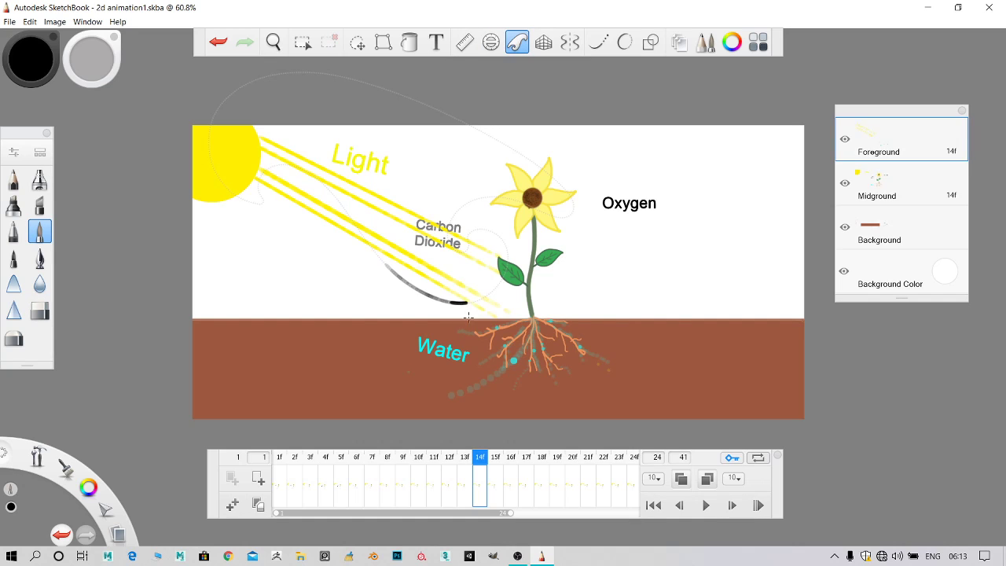
pyautogui.moveTo(467, 318)
pyautogui.mouseDown()
pyautogui.moveTo(447, 323)
pyautogui.moveTo(483, 297)
pyautogui.moveTo(461, 309)
pyautogui.mouseUp()
# Paint black strokes on frames 15 to 18, moving them up the curve toward the left leaf
pyautogui.click(496, 461)
pyautogui.click(511, 457)
pyautogui.click(527, 458)
pyautogui.click(543, 459)
# Paint black strokes on frames 19 to 24, moving them along the French curve up to the plant's left leaf
pyautogui.click(555, 464)
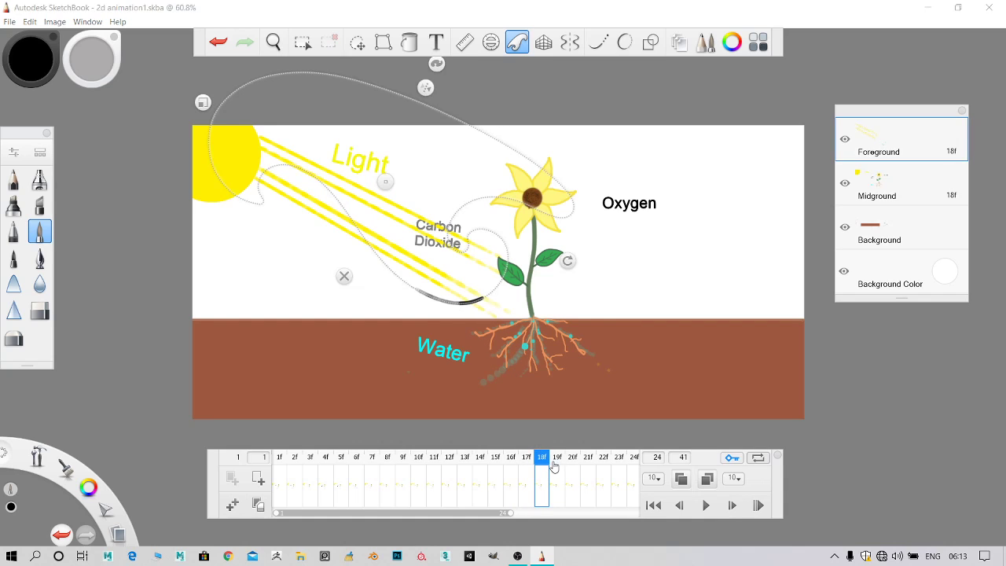
pyautogui.moveTo(486, 295); pyautogui.dragTo(464, 304)
pyautogui.click(571, 462)
pyautogui.click(589, 462)
pyautogui.click(619, 462)
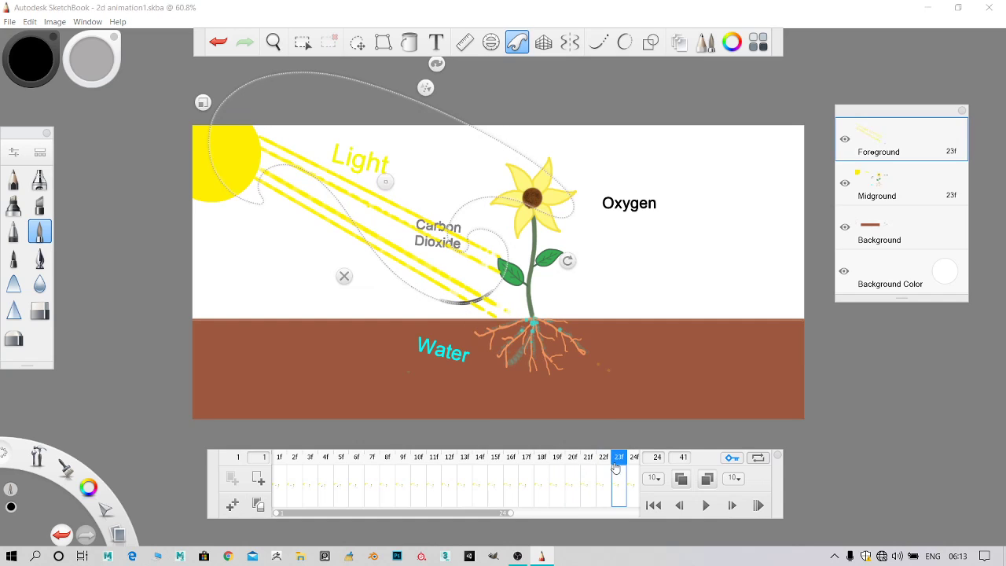
pyautogui.click(603, 462)
pyautogui.moveTo(499, 287)
pyautogui.mouseDown()
pyautogui.moveTo(567, 331)
pyautogui.moveTo(534, 295)
pyautogui.moveTo(503, 279)
pyautogui.moveTo(470, 303)
pyautogui.mouseUp()
pyautogui.click(622, 460)
pyautogui.click(636, 461)
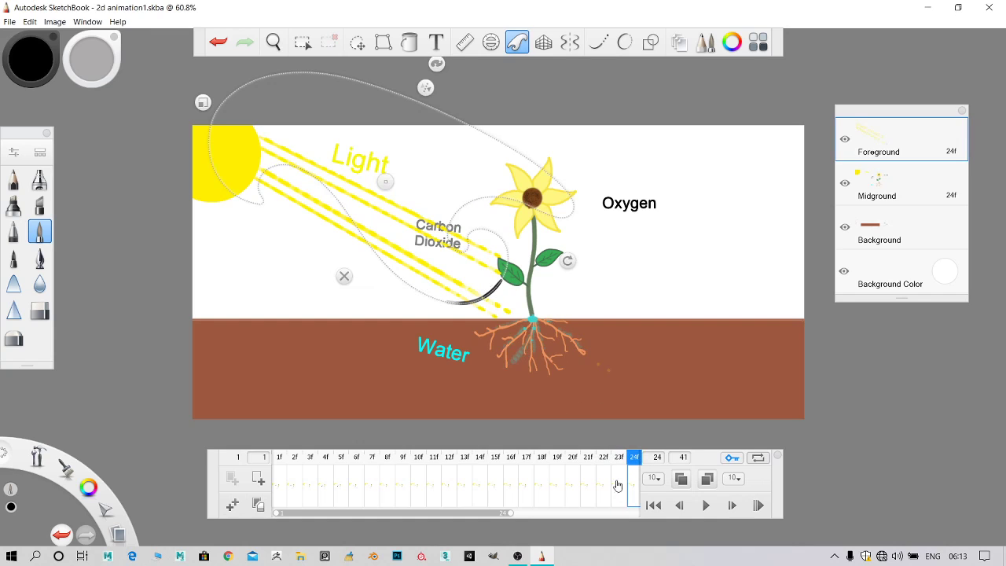
# Close the French curve guide and play back the animation to check the black stroke's movement
pyautogui.click(343, 276)
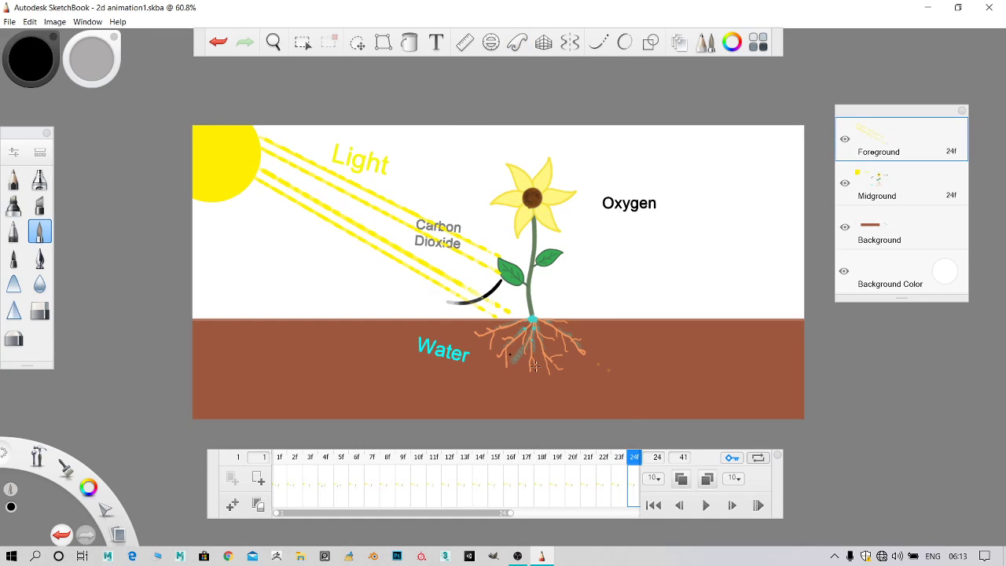
pyautogui.click(707, 506)
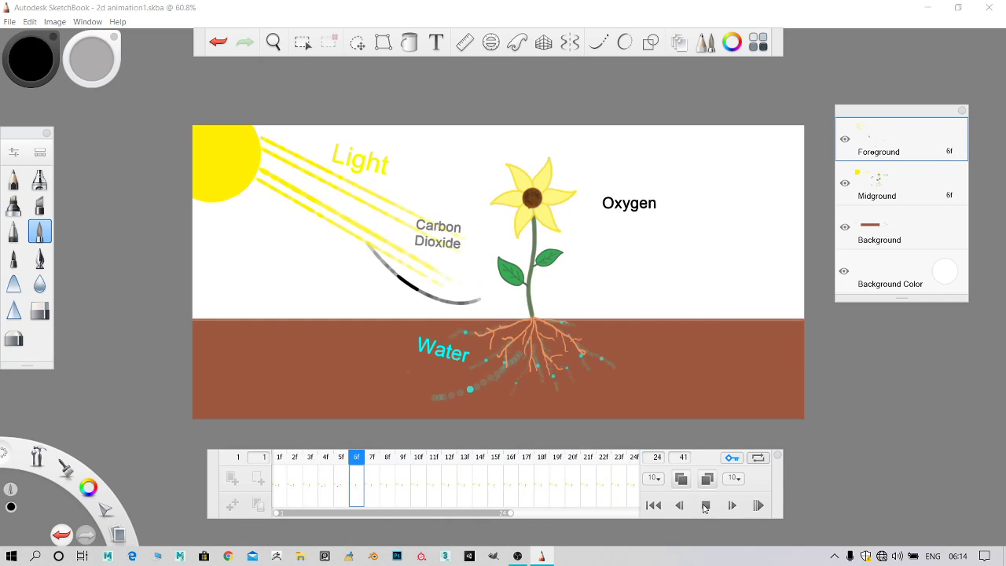
pyautogui.click(705, 505)
pyautogui.click(706, 506)
pyautogui.click(705, 506)
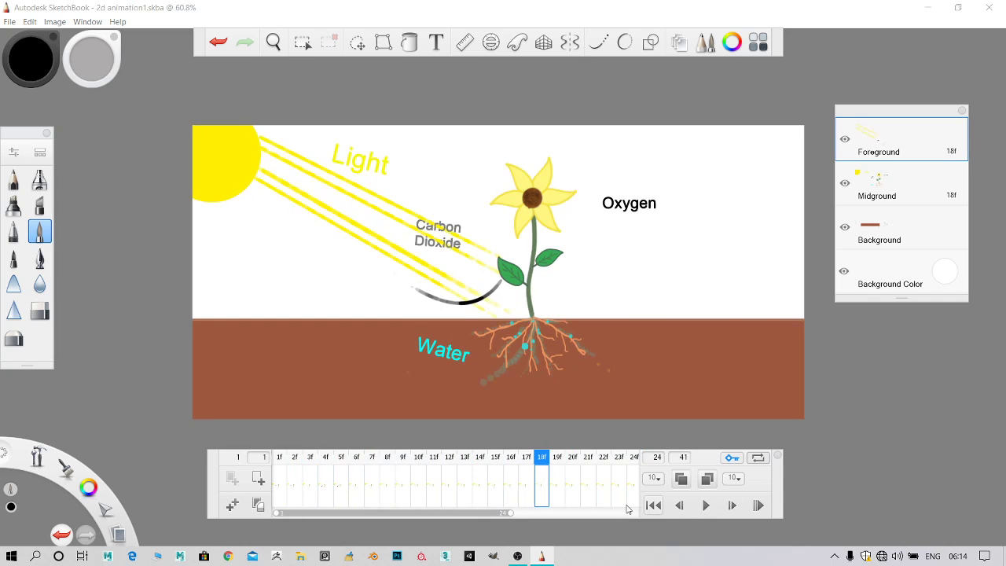
# Hide the ghosting of previous and next frames and go back through frame 13 to frame 11
pyautogui.click(481, 460)
pyautogui.click(464, 457)
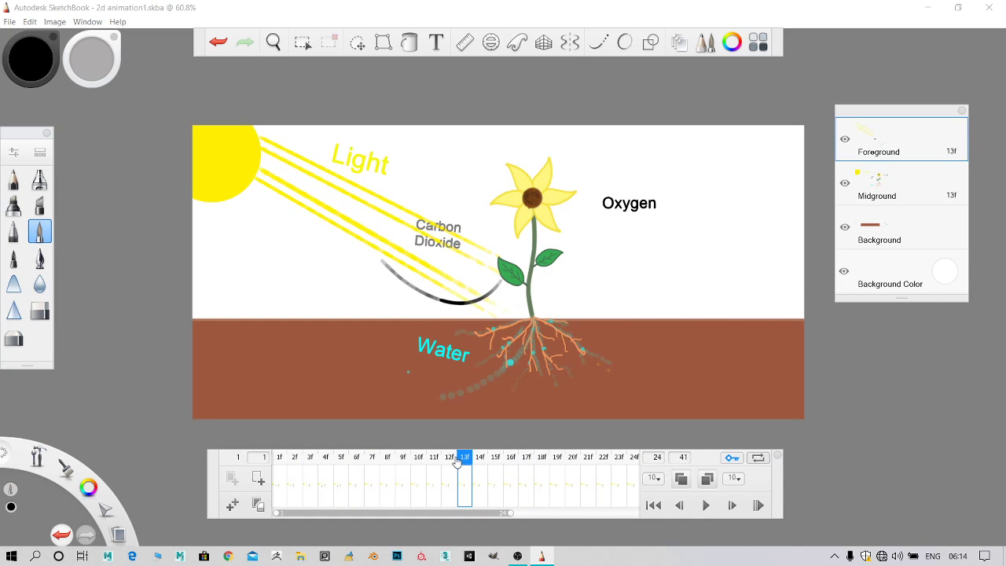
pyautogui.click(681, 479)
pyautogui.click(707, 479)
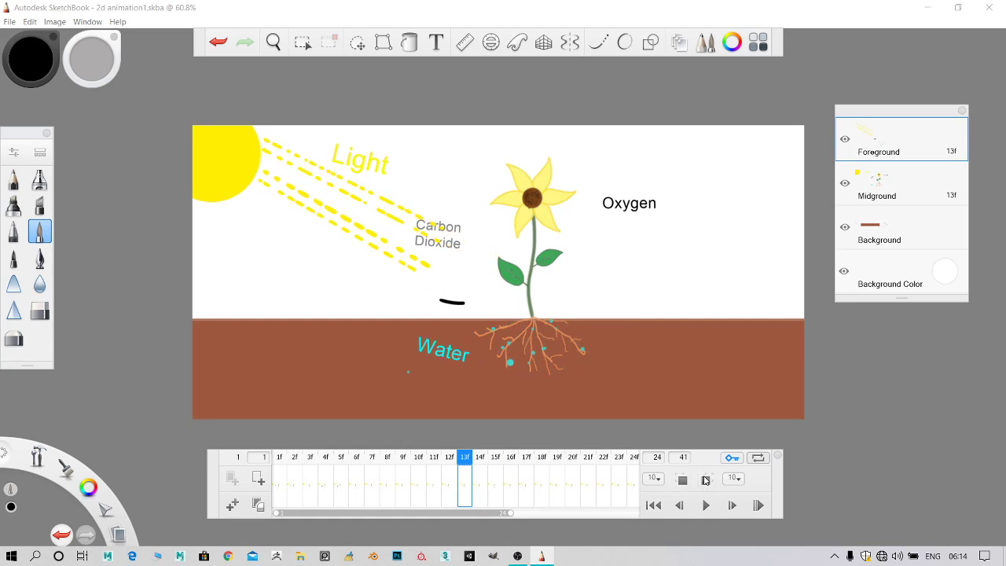
pyautogui.click(445, 464)
pyautogui.click(432, 464)
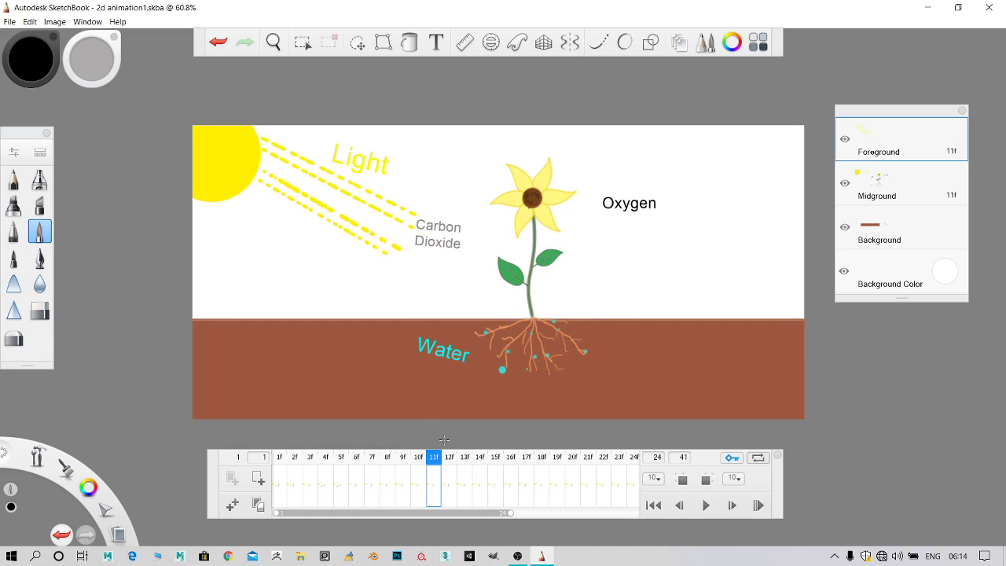
# Paint frame 11's missing black stroke along the French curve with next-frame ghosting shown, redo it slightly further along, and close the guide
pyautogui.click(518, 41)
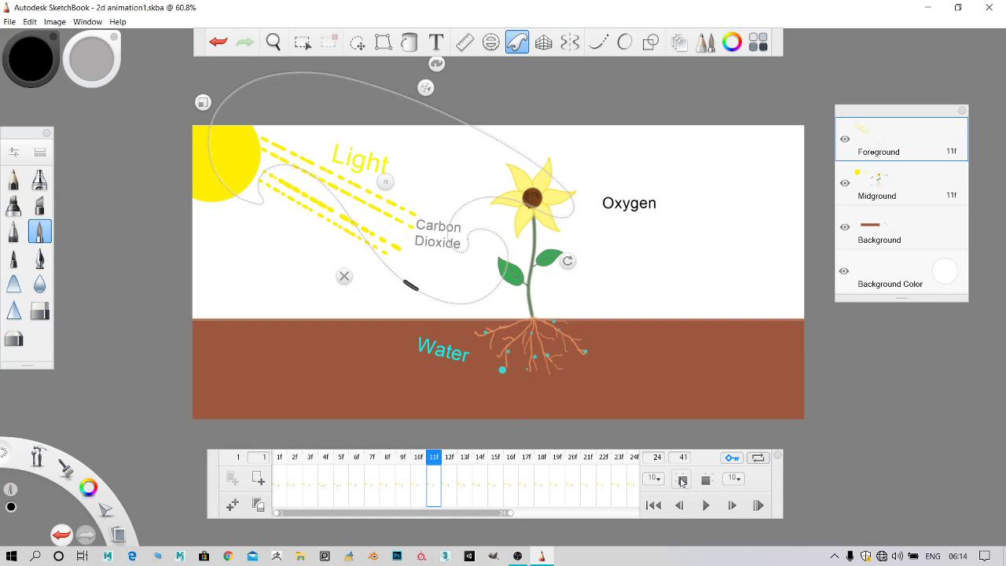
pyautogui.click(691, 483)
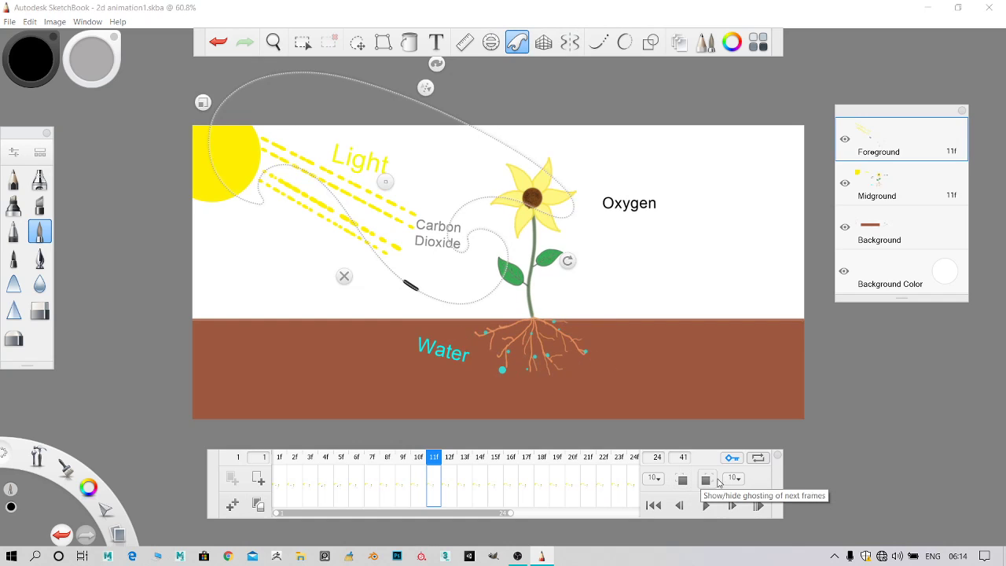
pyautogui.click(707, 481)
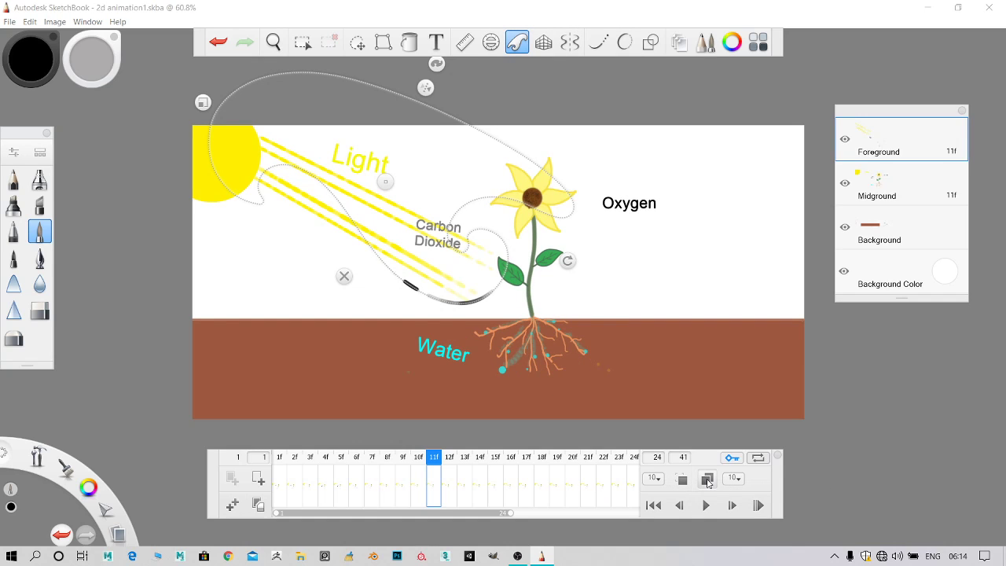
pyautogui.hotkey('ctrl', 'z')
pyautogui.moveTo(426, 297); pyautogui.dragTo(412, 285)
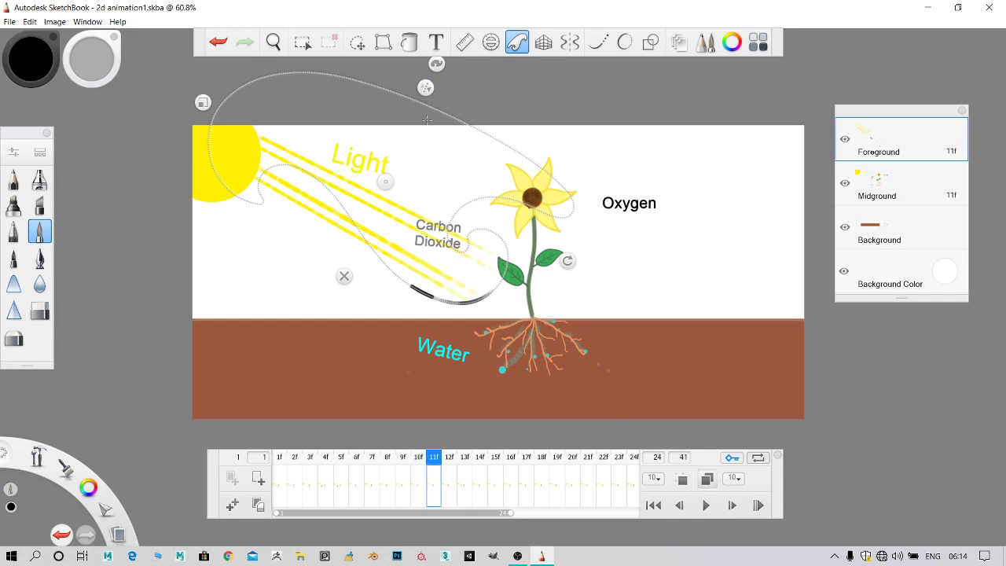
pyautogui.click(344, 276)
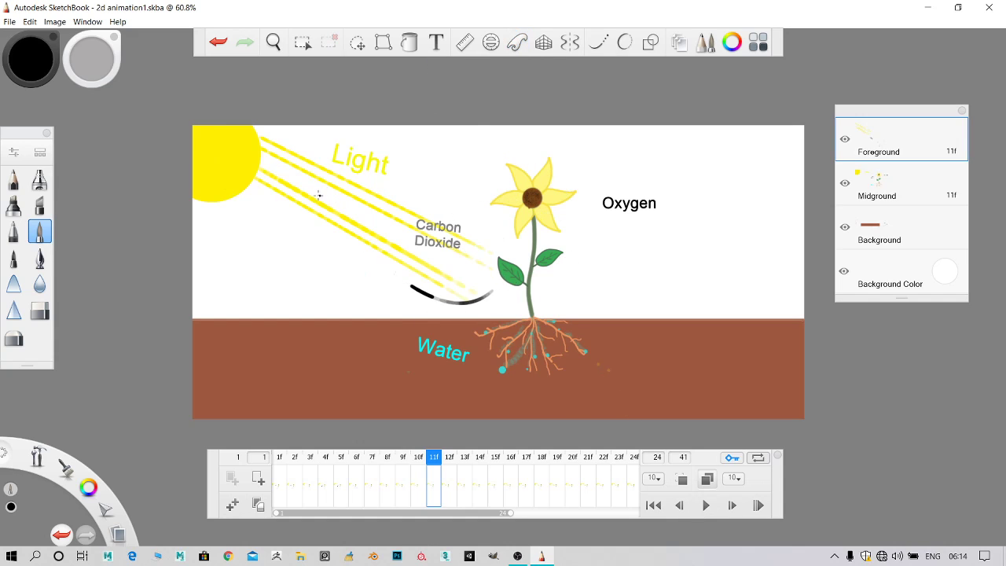
# Play the animation to check the repaired stroke sequence, and return to frame 11
pyautogui.click(705, 506)
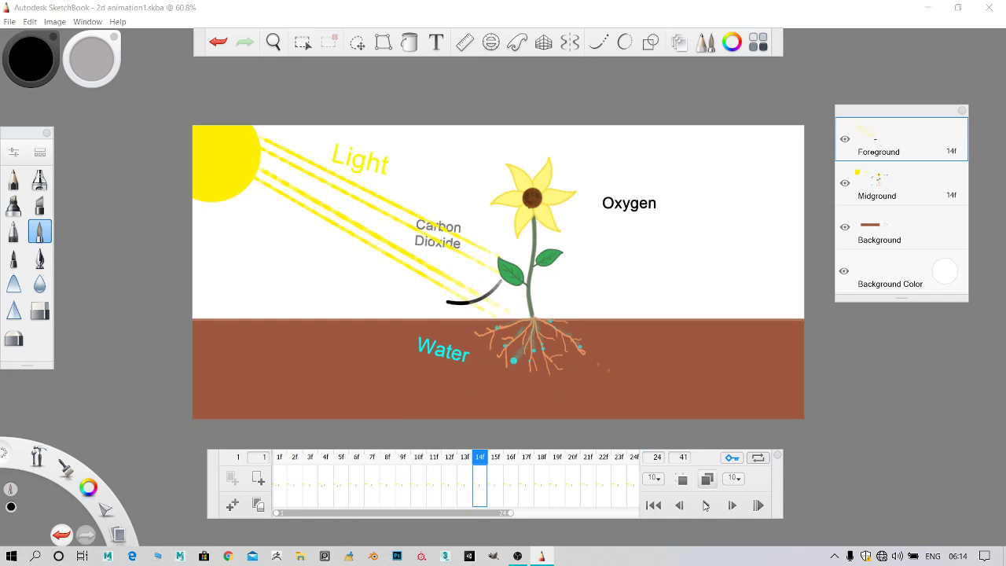
pyautogui.click(706, 505)
pyautogui.moveTo(471, 462); pyautogui.dragTo(431, 460)
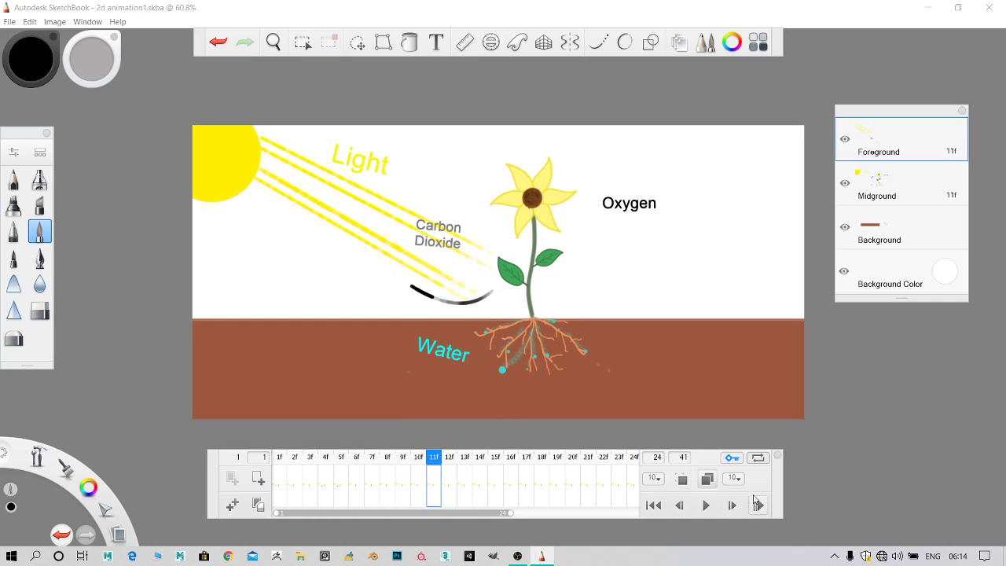
# Hide next-frame ghosting and compare the black stroke's position across frames 9 to 13, ending on frame 11
pyautogui.click(706, 479)
pyautogui.click(456, 463)
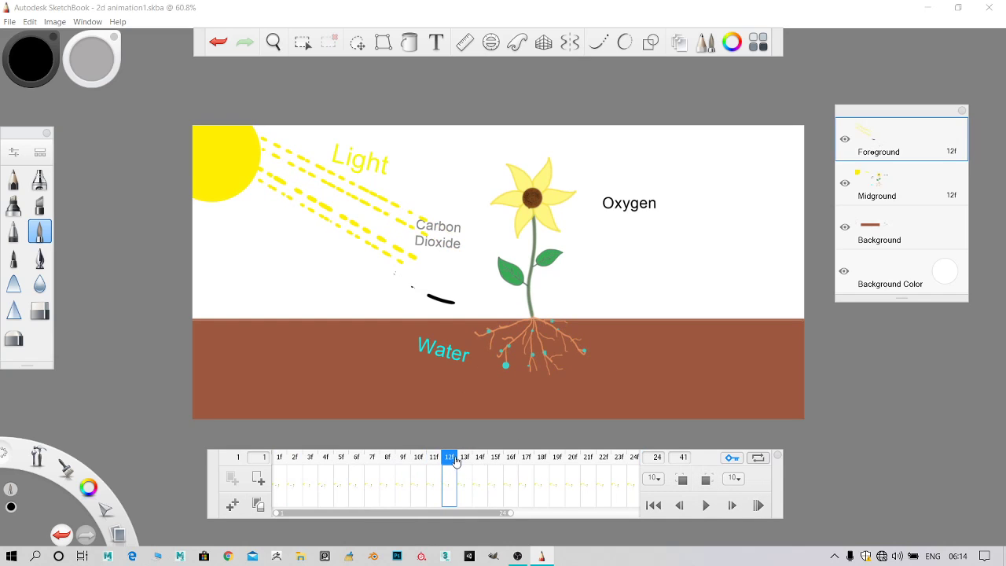
pyautogui.click(466, 463)
pyautogui.moveTo(445, 464); pyautogui.dragTo(398, 463)
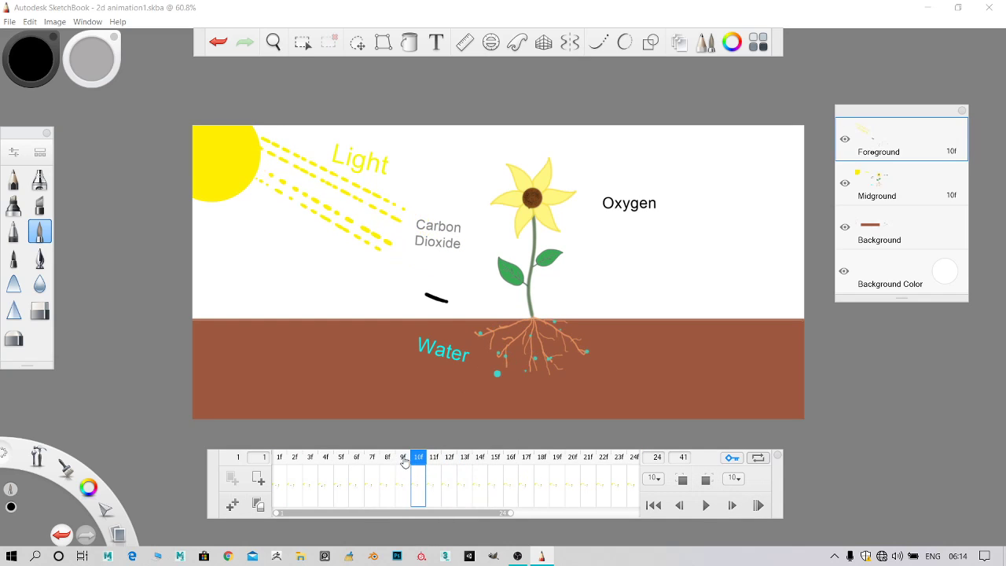
pyautogui.click(434, 461)
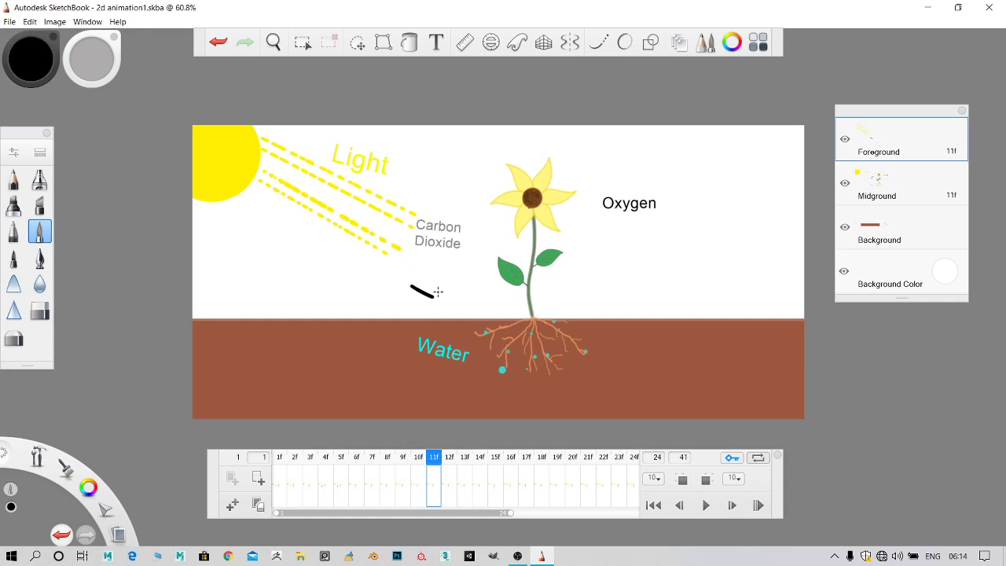
pyautogui.click(448, 459)
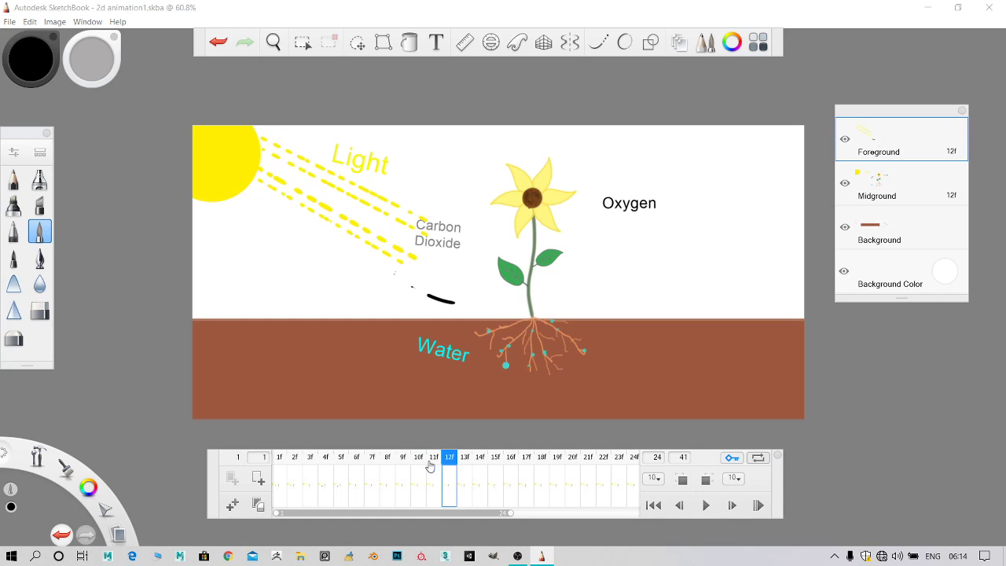
pyautogui.click(423, 460)
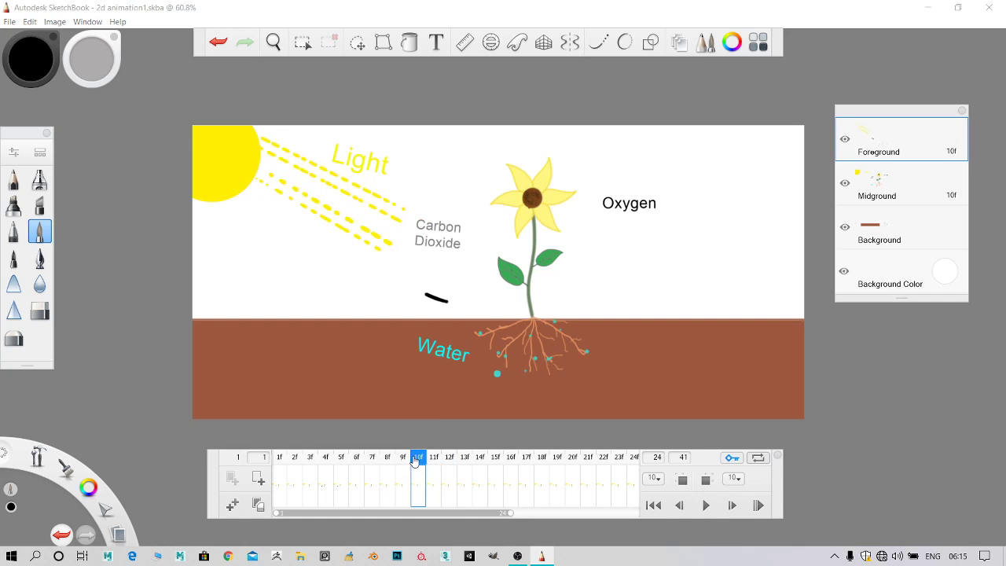
pyautogui.click(408, 461)
pyautogui.click(422, 460)
pyautogui.click(435, 458)
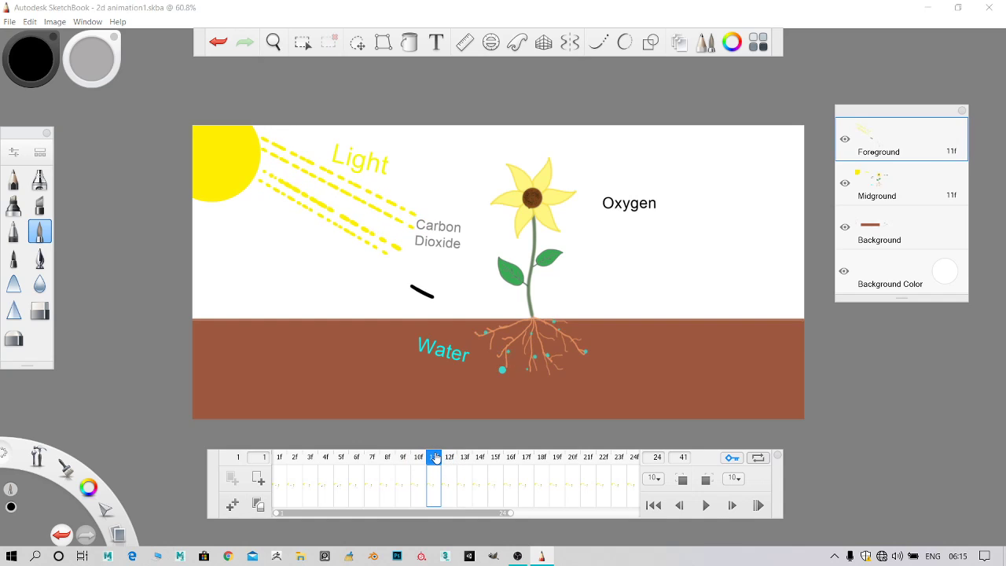
pyautogui.click(450, 459)
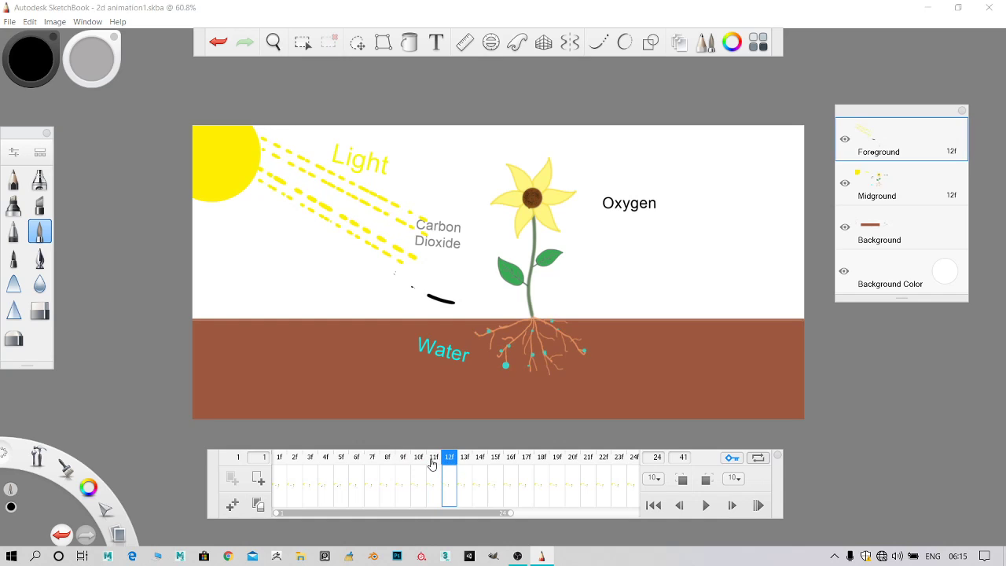
pyautogui.click(434, 459)
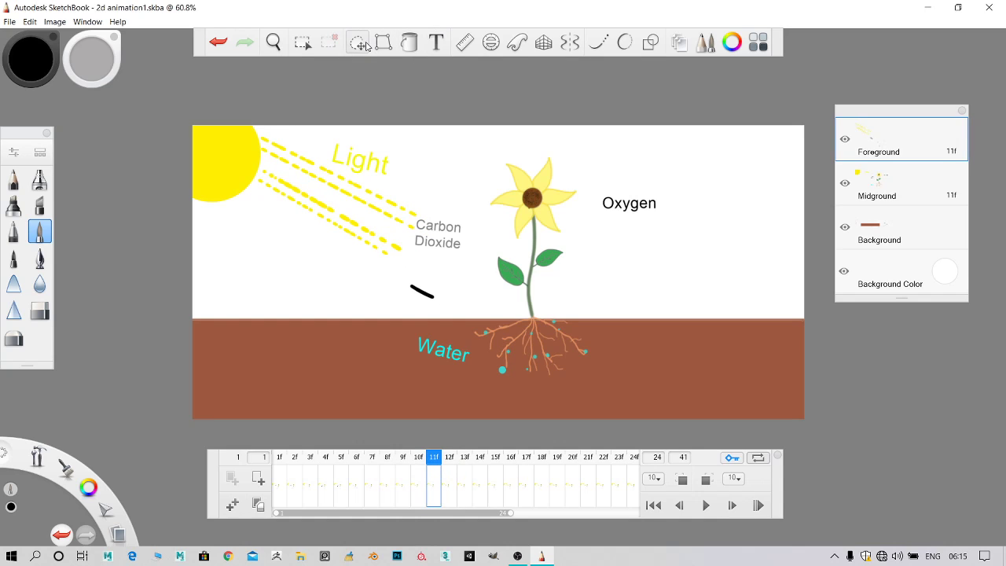
# Erase frame 11's misplaced black stroke, then show the French curve guide and switch back to the paint brush
pyautogui.click(40, 311)
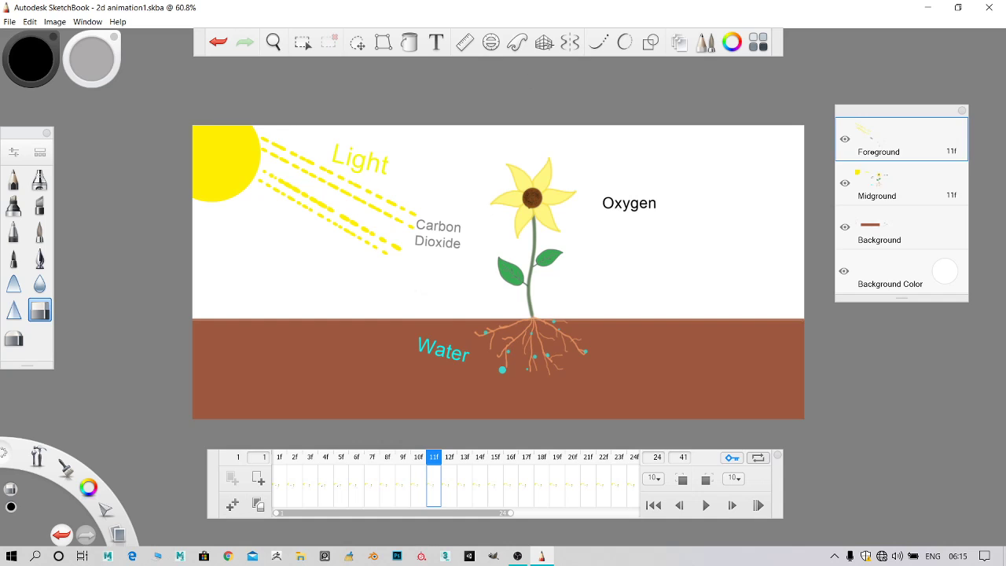
pyautogui.click(516, 41)
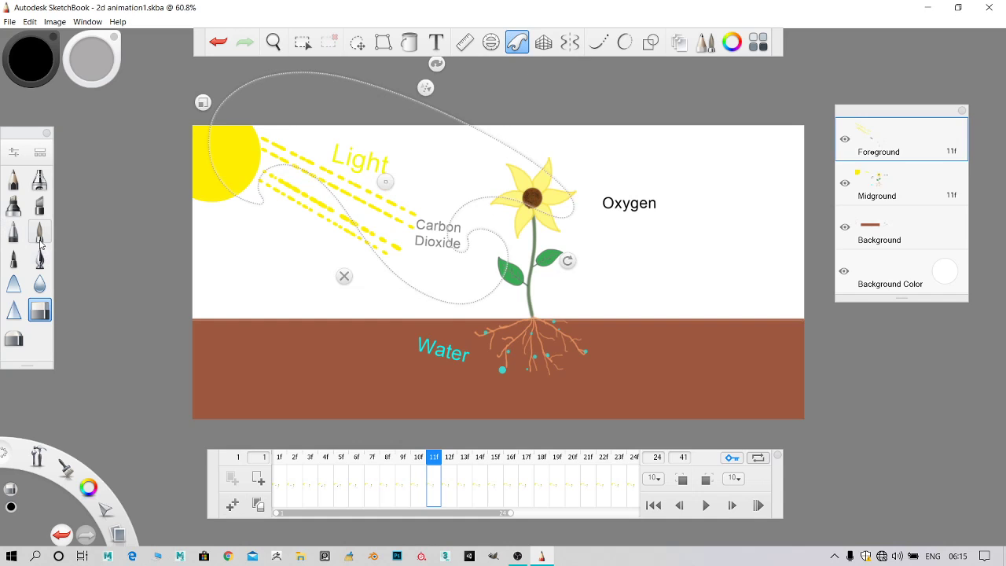
pyautogui.click(40, 238)
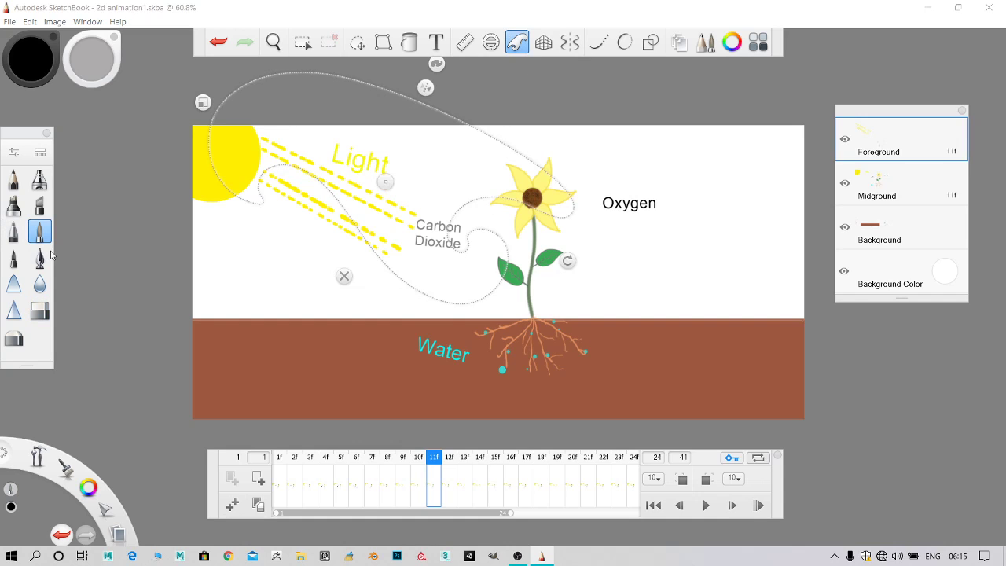
# Set the previous and next ghosting counts to 1 frame each, and show ghosting for previous frames only
pyautogui.click(654, 481)
pyautogui.click(659, 471)
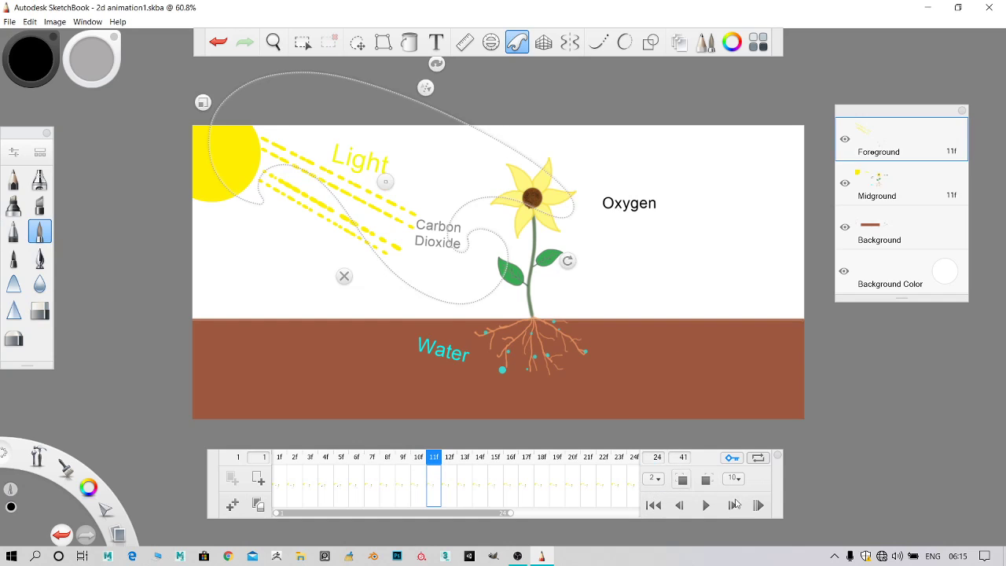
pyautogui.click(734, 478)
pyautogui.click(738, 471)
pyautogui.click(683, 480)
pyautogui.click(709, 480)
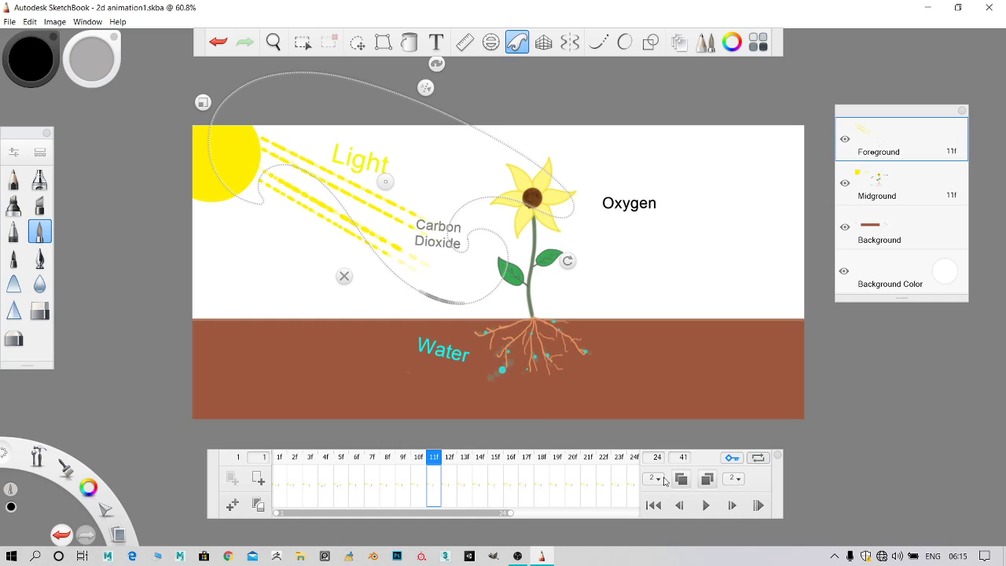
pyautogui.click(708, 479)
pyautogui.click(649, 477)
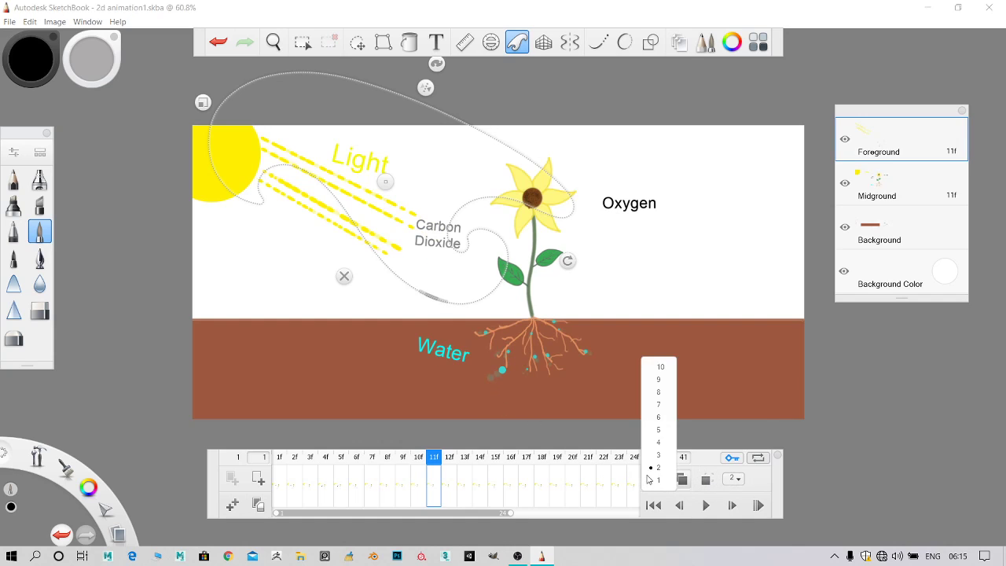
pyautogui.click(652, 475)
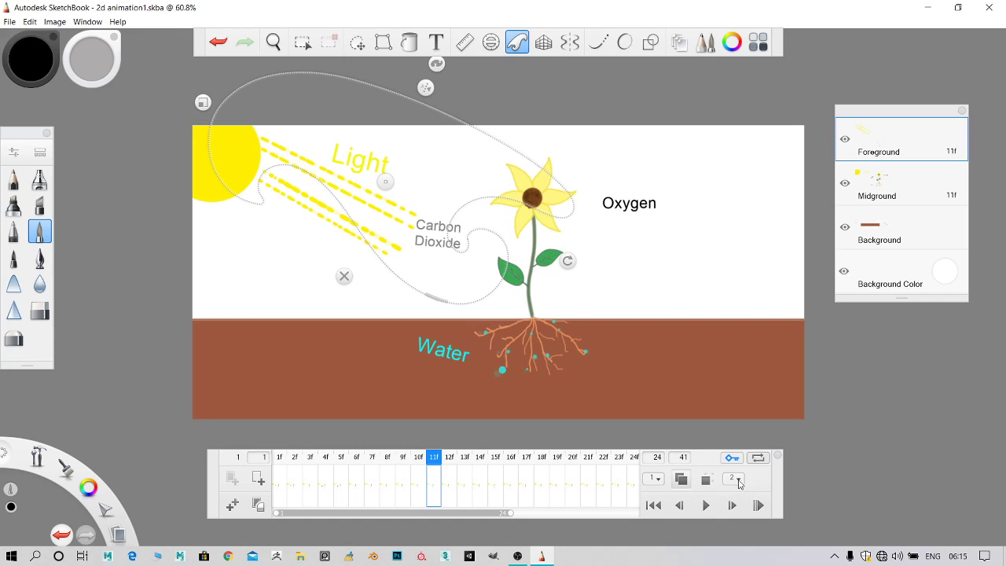
pyautogui.click(735, 479)
pyautogui.click(736, 477)
# Check frame 10's stroke and repaint frame 11's black stroke on the French curve, slightly ahead of frame 10's ghost
pyautogui.click(418, 458)
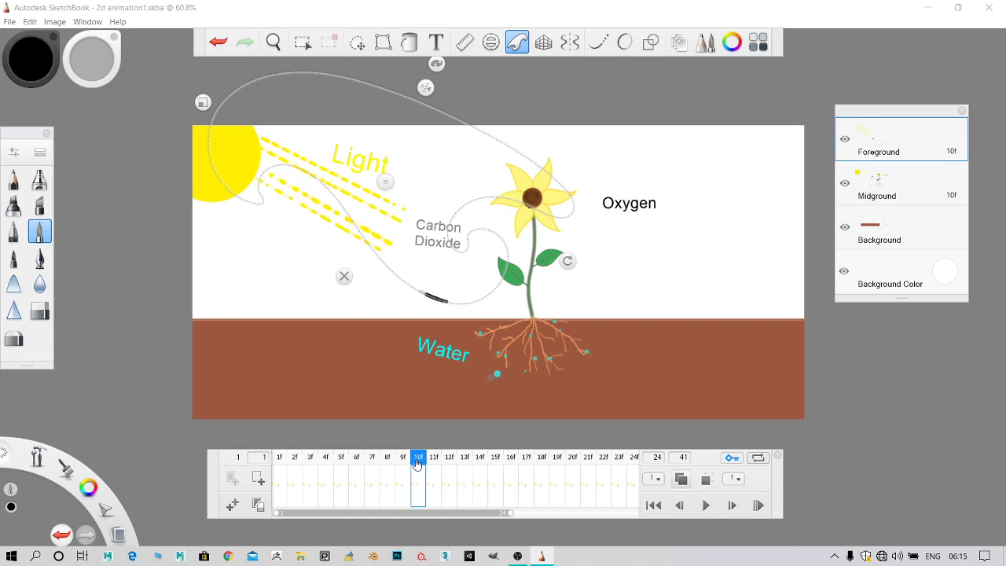
pyautogui.click(431, 462)
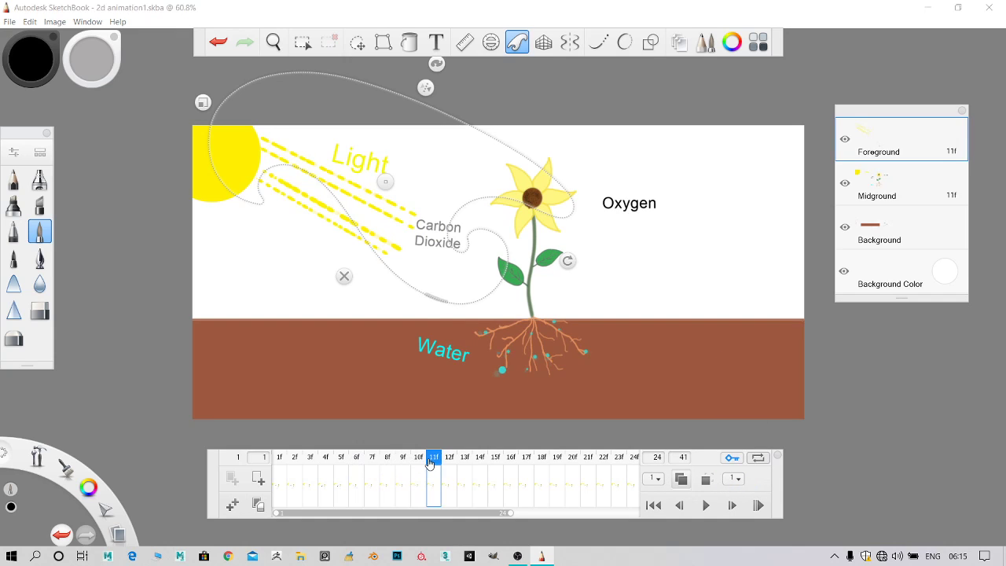
pyautogui.click(433, 298)
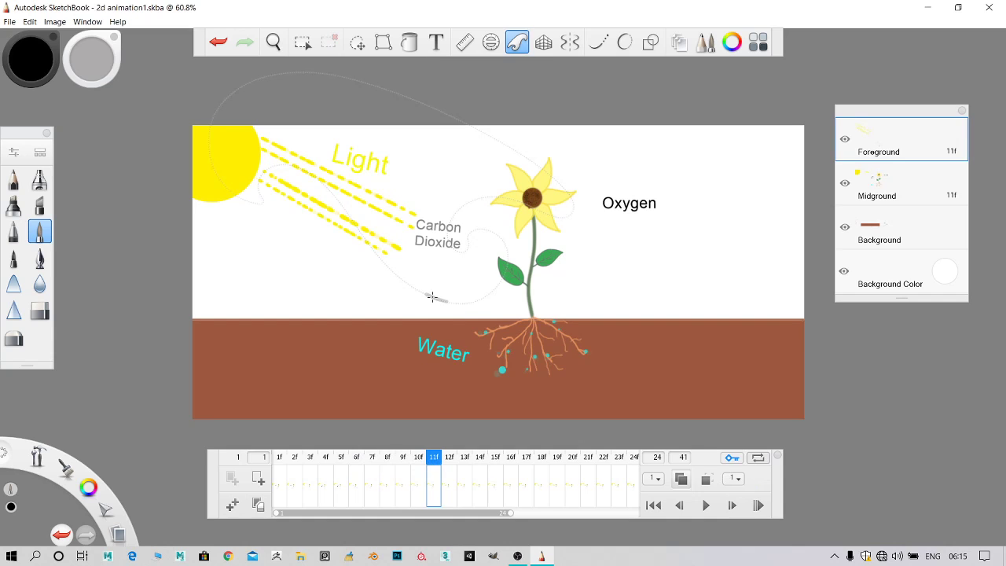
pyautogui.click(448, 299)
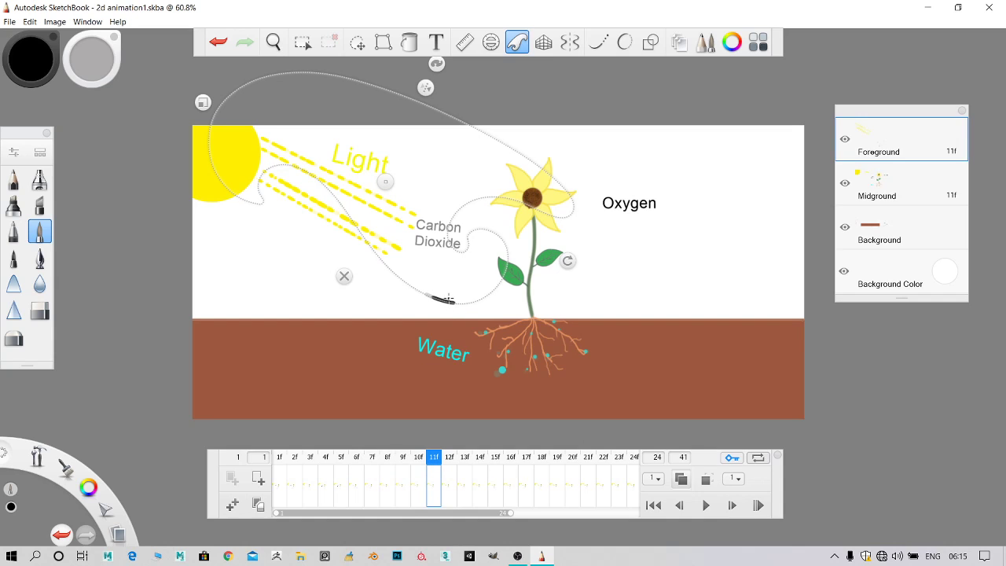
# Touch up frame 12's black stroke along the French curve and check it against frame 13
pyautogui.click(450, 459)
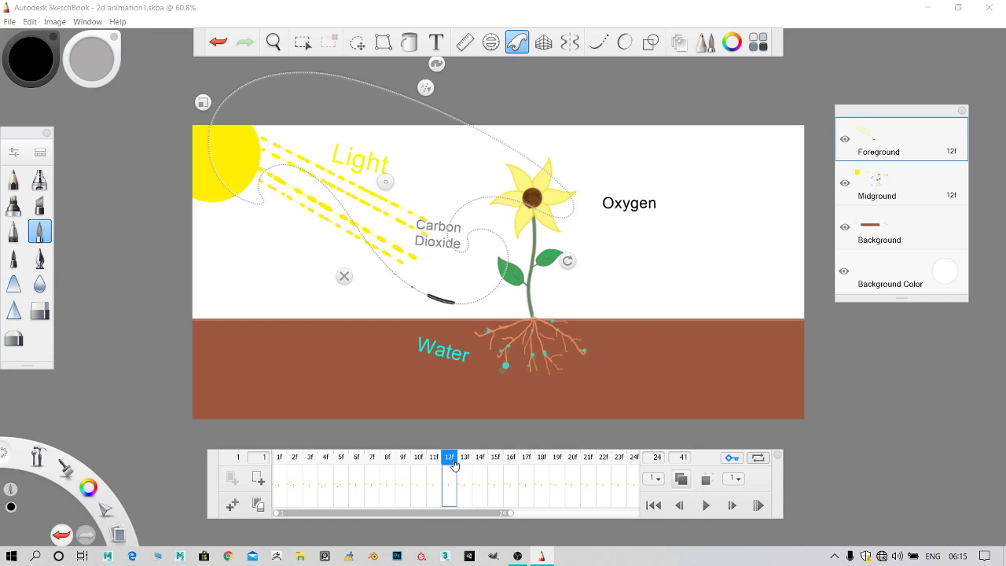
pyautogui.click(454, 302)
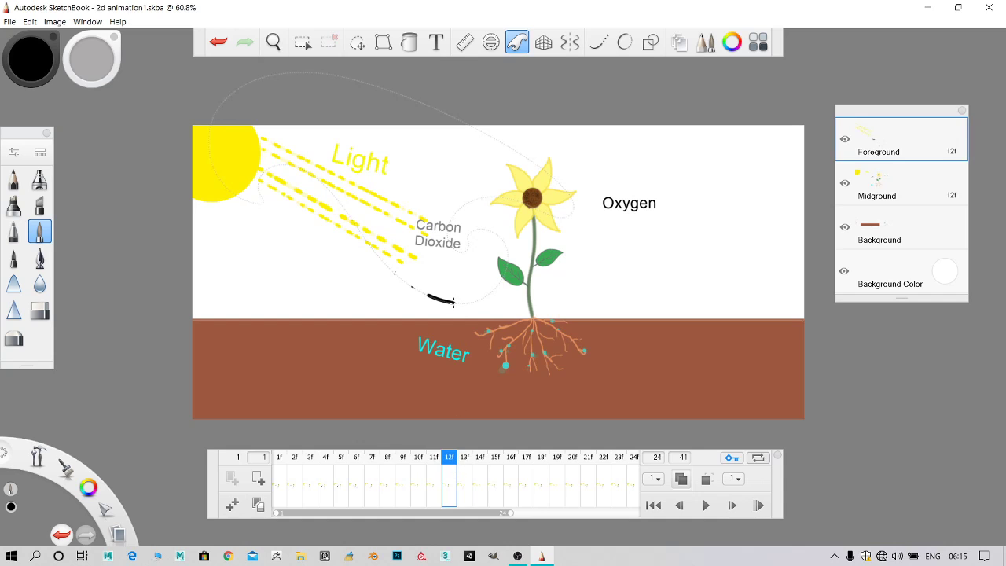
pyautogui.click(454, 303)
pyautogui.click(463, 469)
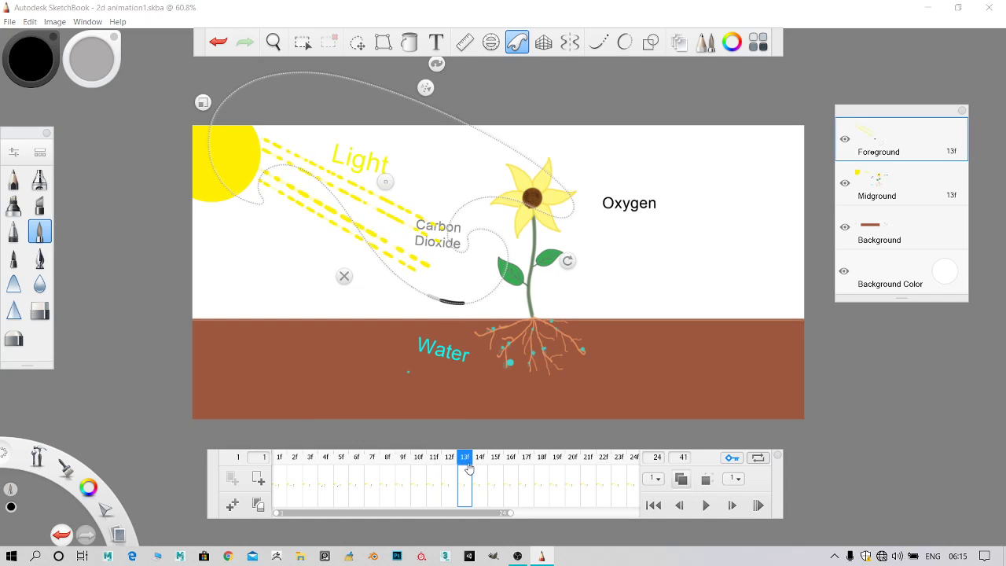
# Review the stroke through frame 16, hide the French curve guide, and play the animation
pyautogui.moveTo(484, 468); pyautogui.dragTo(511, 469)
pyautogui.click(344, 276)
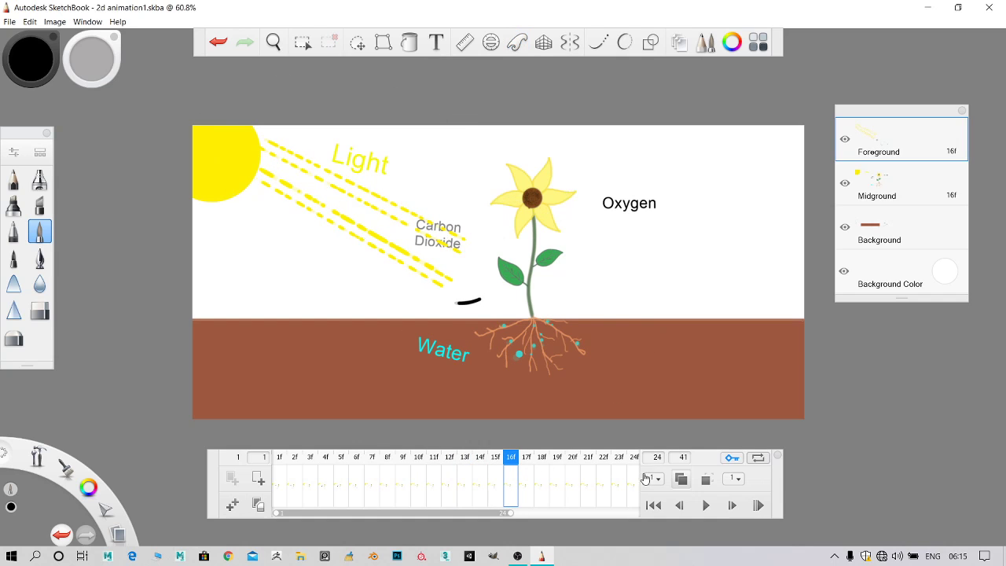
pyautogui.click(706, 506)
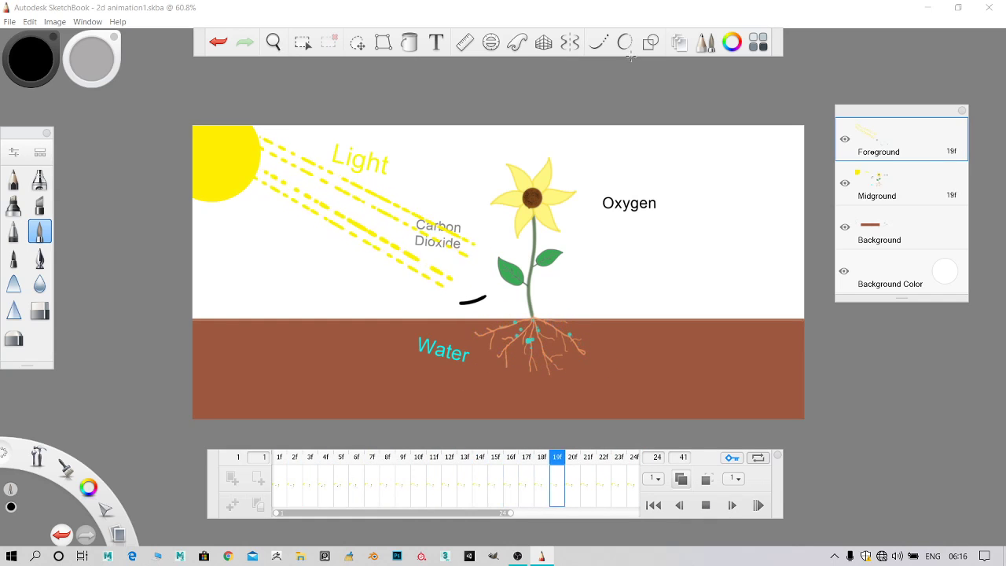
# Choose the Polyline shape tool, try an arrowhead at the end of frame 1's black stroke, and undo it
pyautogui.click(656, 46)
pyautogui.click(654, 44)
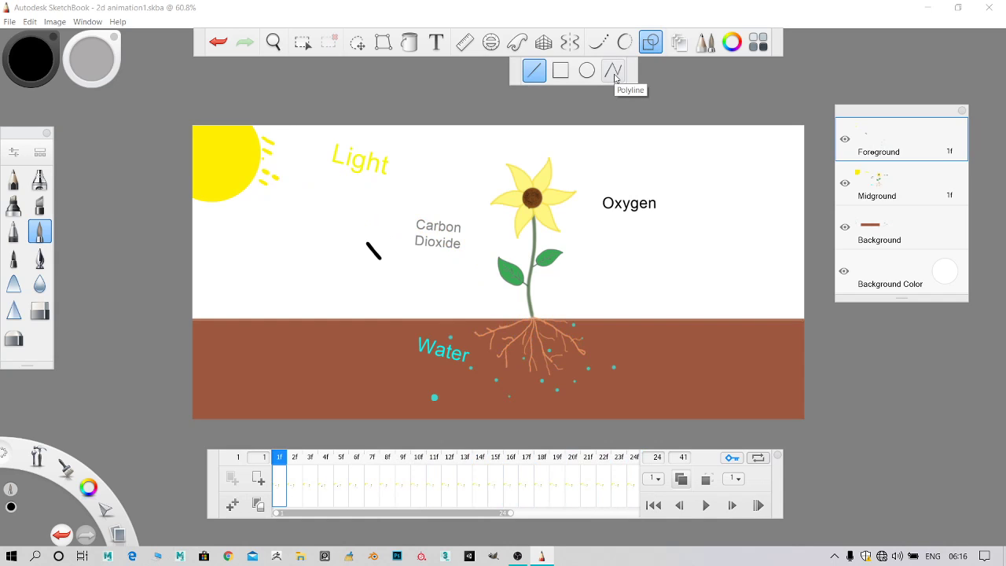
pyautogui.scroll(5, 365, 260)
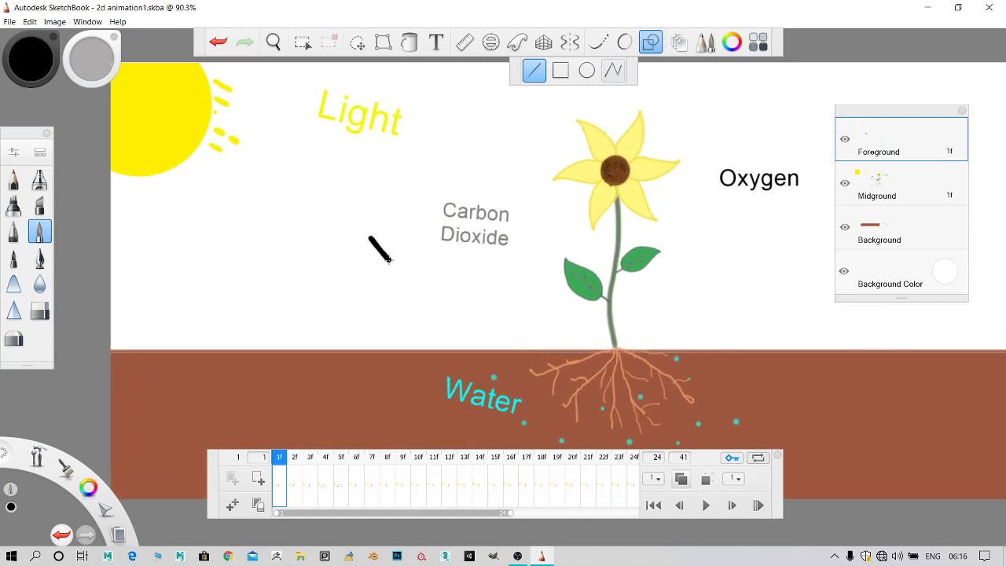
pyautogui.scroll(8, 387, 260)
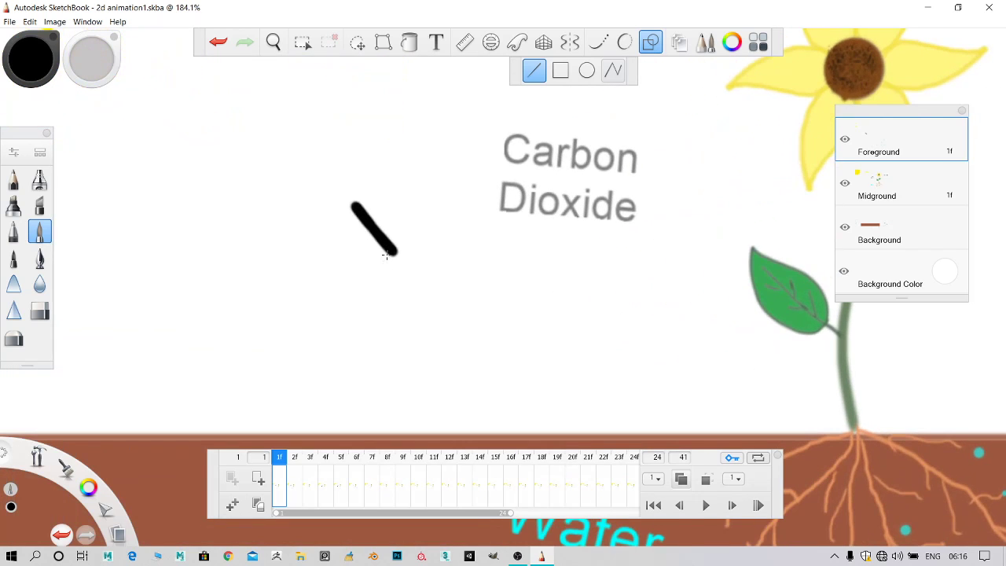
pyautogui.click(614, 73)
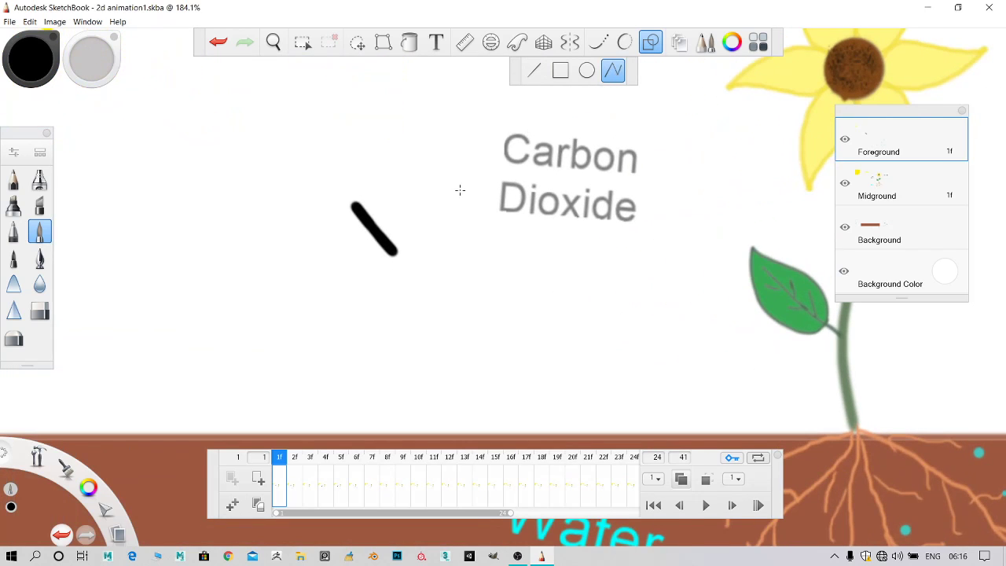
pyautogui.doubleClick(380, 258)
pyautogui.hotkey('ctrl', 'z')
# Switch to the pencil and draw a triangular polyline arrowhead at the leading end of frame 1's black stroke
pyautogui.click(15, 180)
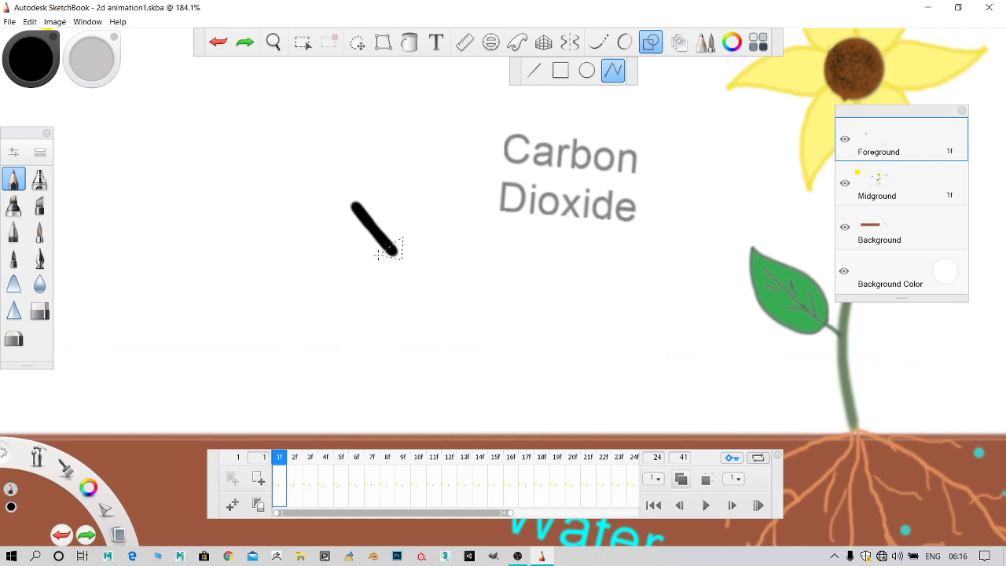
pyautogui.moveTo(397, 238); pyautogui.dragTo(379, 256)
pyautogui.scroll(-1, 393, 250)
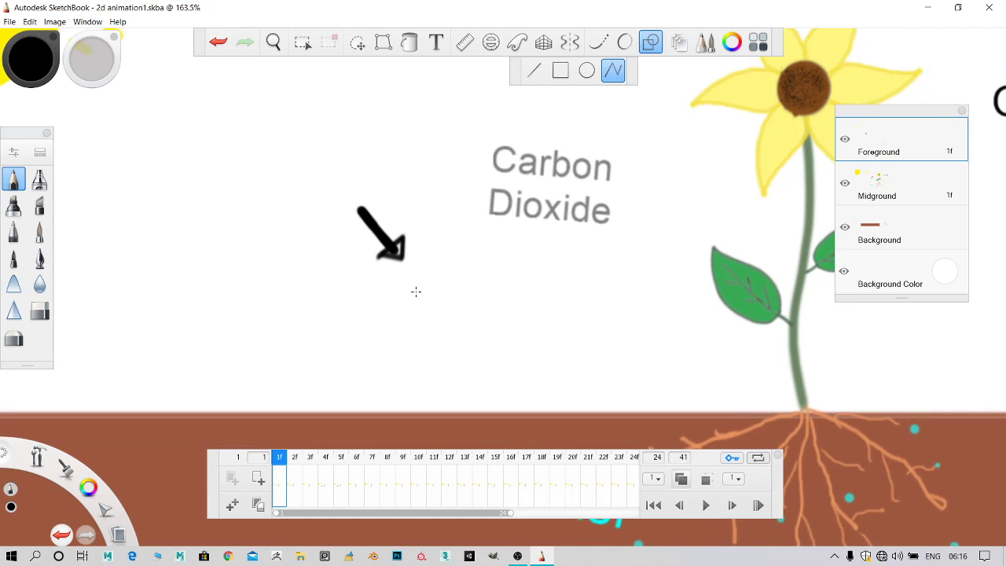
# Draw triangular arrowheads at the leading ends of the black strokes in frames 2 and 3
pyautogui.click(294, 481)
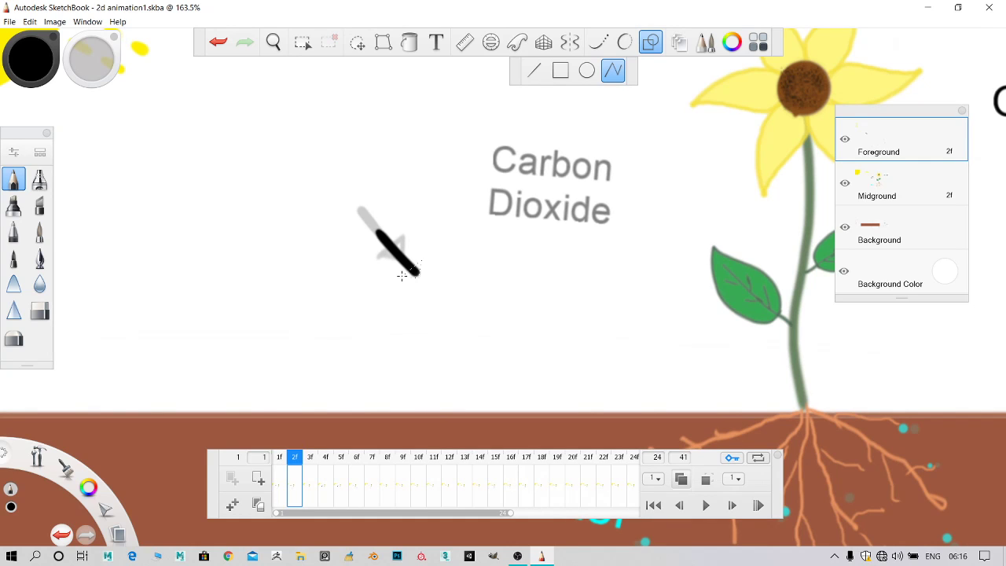
pyautogui.moveTo(420, 260); pyautogui.dragTo(399, 274)
pyautogui.click(310, 457)
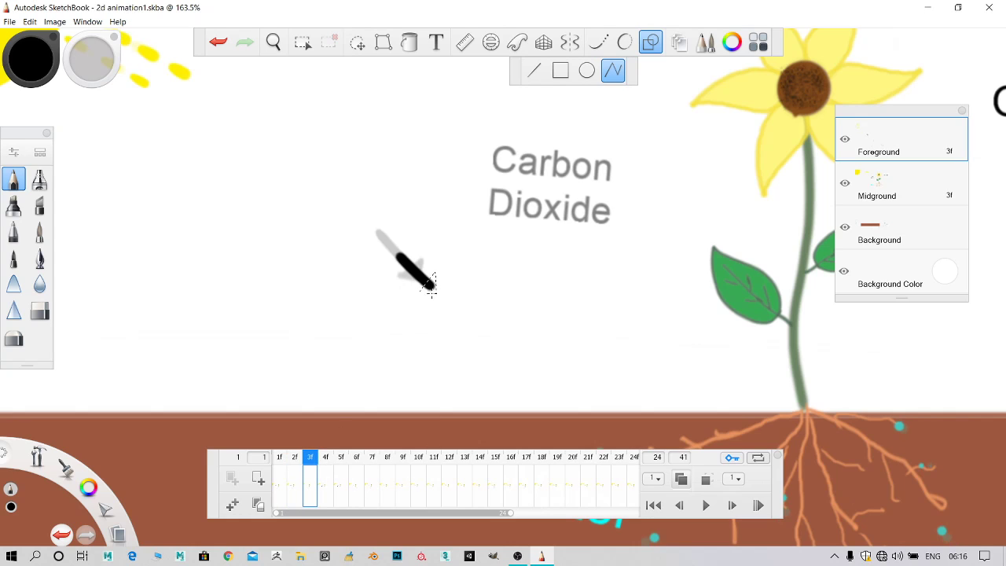
pyautogui.moveTo(417, 293); pyautogui.dragTo(436, 272)
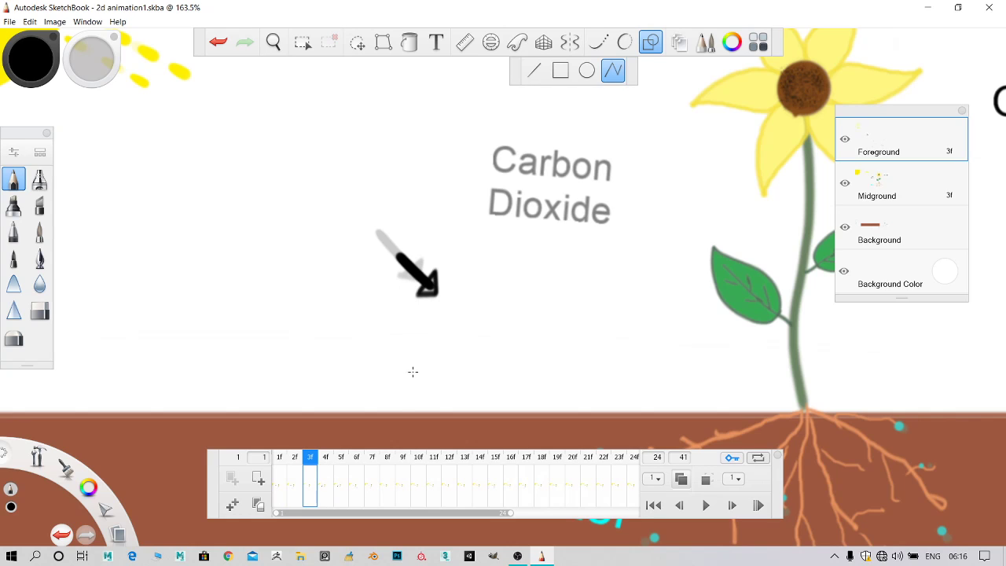
# Draw triangular arrowheads at the leading ends of the black strokes in frames 4 and 5
pyautogui.click(324, 457)
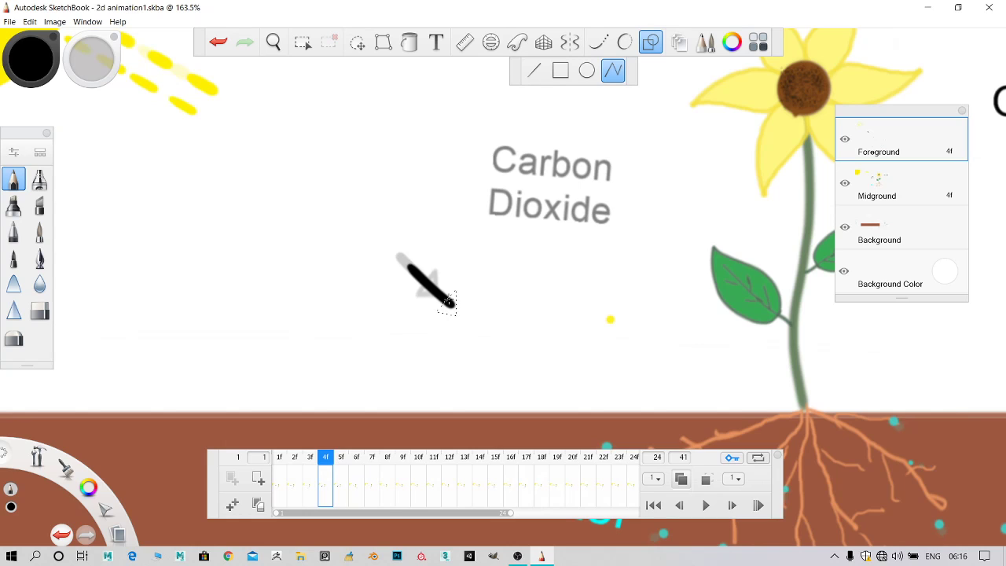
pyautogui.moveTo(447, 302); pyautogui.dragTo(431, 289)
pyautogui.click(340, 457)
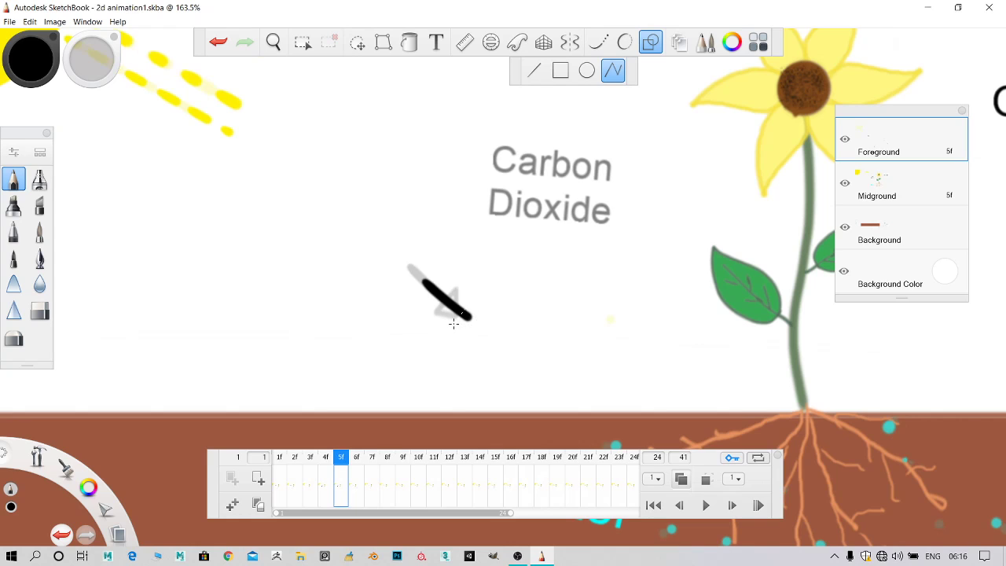
pyautogui.moveTo(454, 323); pyautogui.dragTo(454, 323)
# Draw triangular arrowheads at the leading ends of the black strokes in frames 6 and 7
pyautogui.click(360, 461)
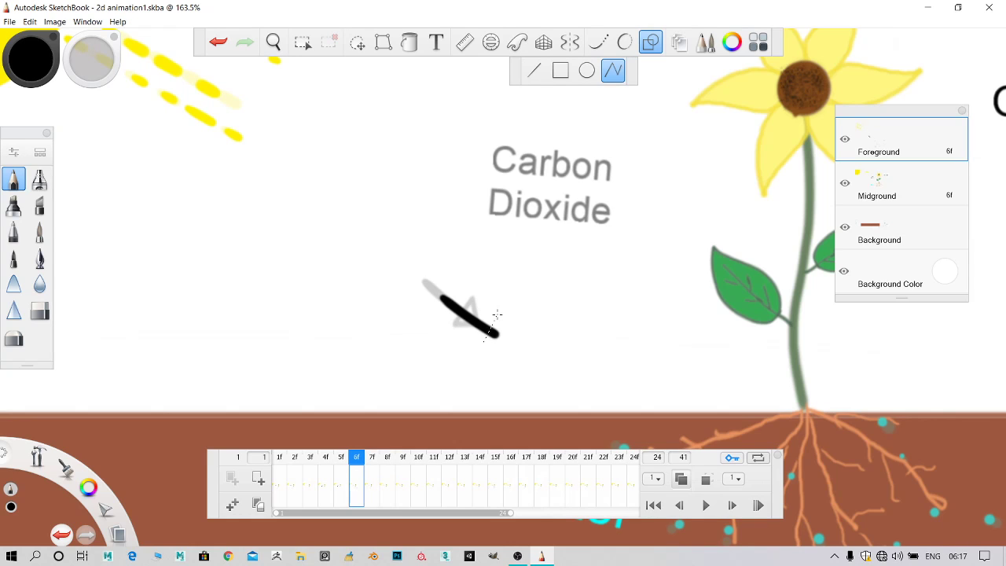
pyautogui.moveTo(497, 328); pyautogui.dragTo(483, 344)
pyautogui.click(373, 459)
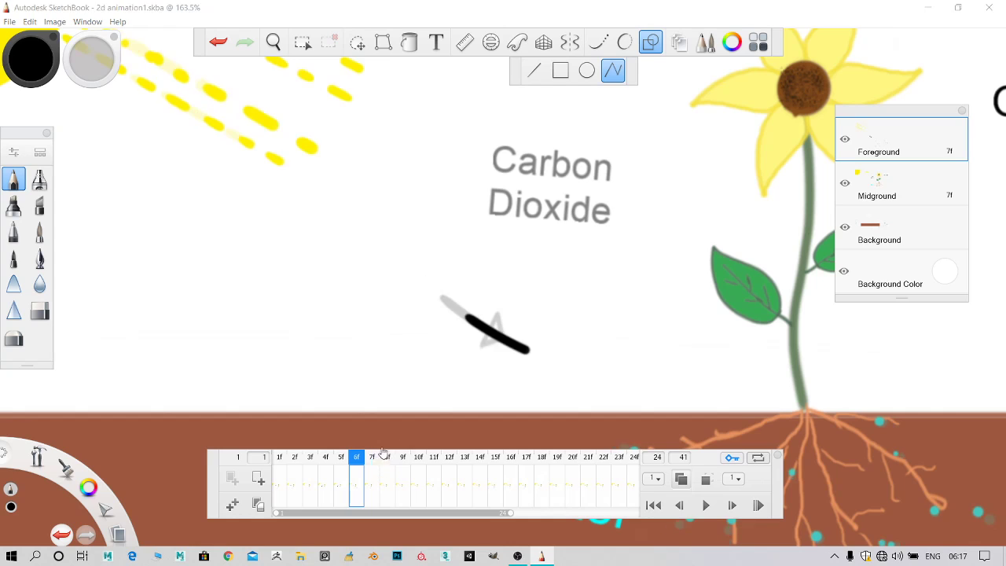
pyautogui.click(534, 354)
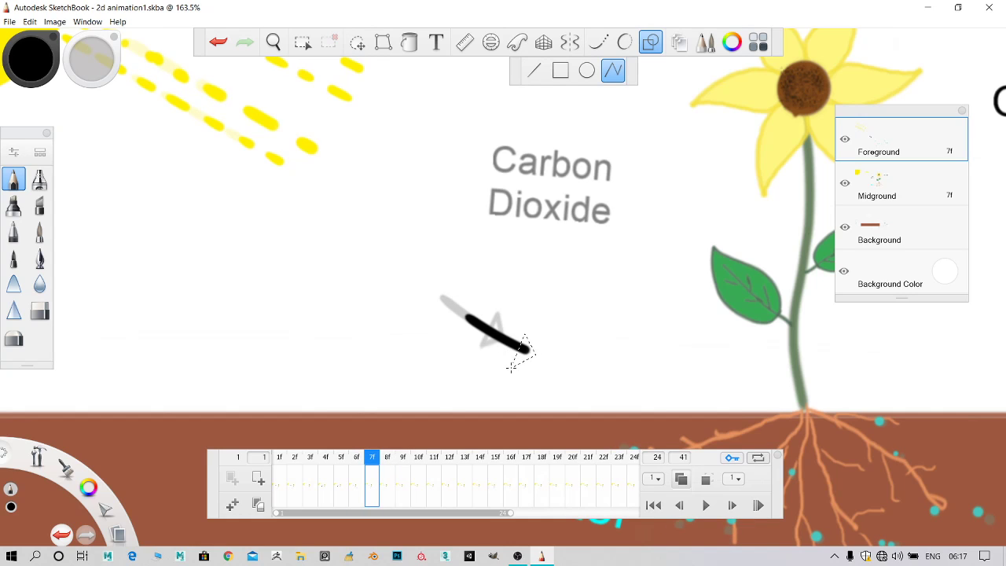
pyautogui.click(516, 358)
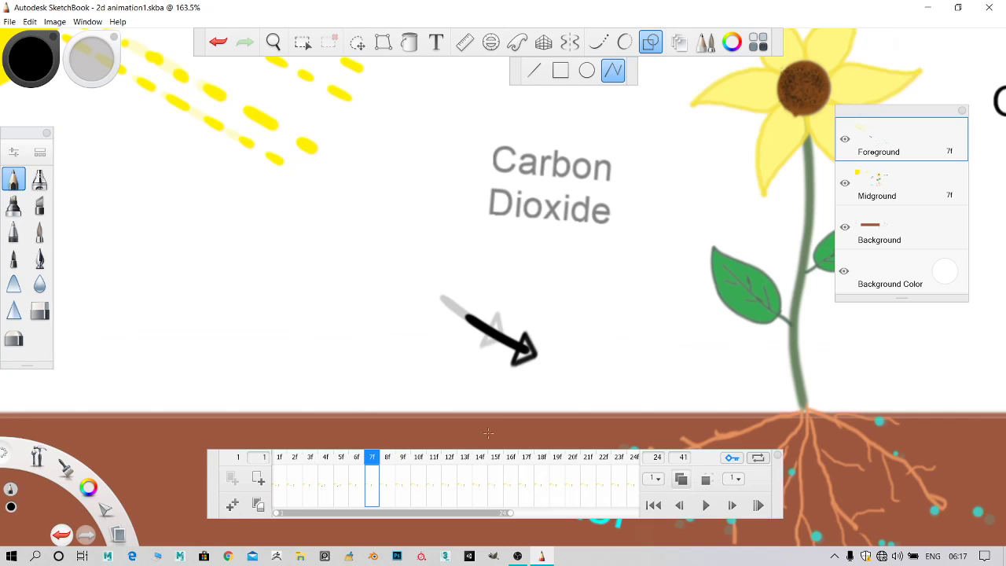
# Draw triangular arrowheads at the leading ends of the black strokes in frames 8 and 9
pyautogui.click(386, 458)
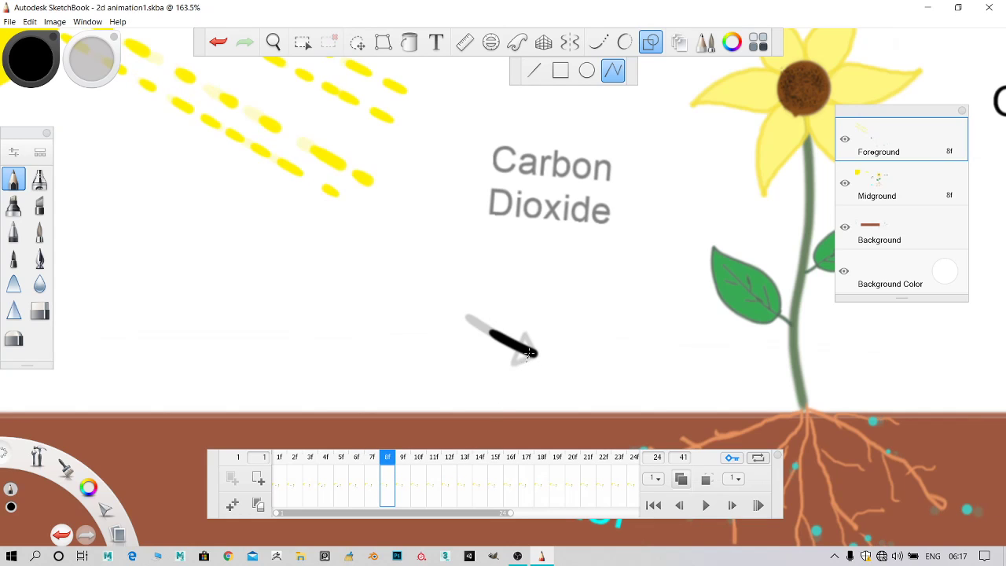
pyautogui.click(531, 354)
pyautogui.click(526, 360)
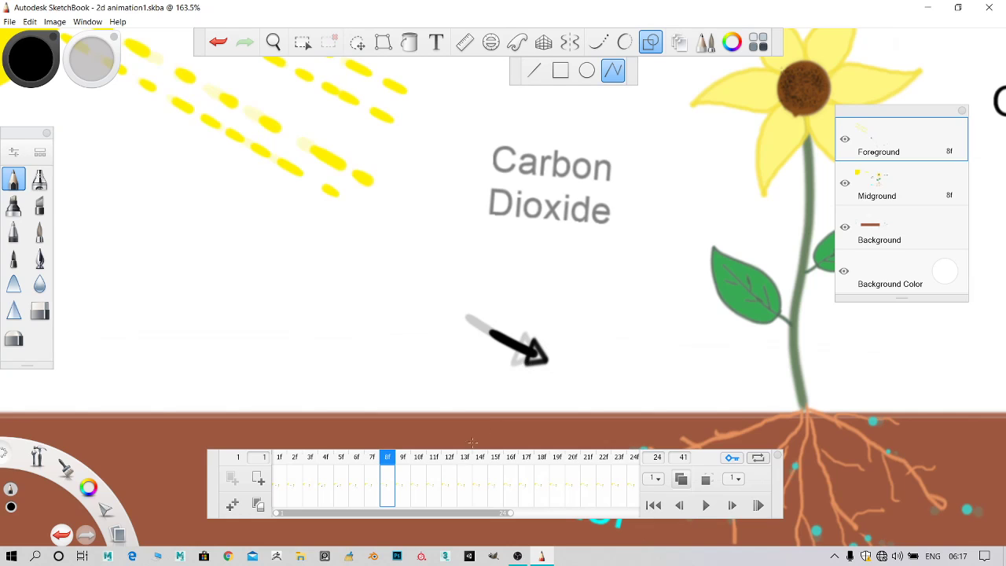
pyautogui.click(404, 456)
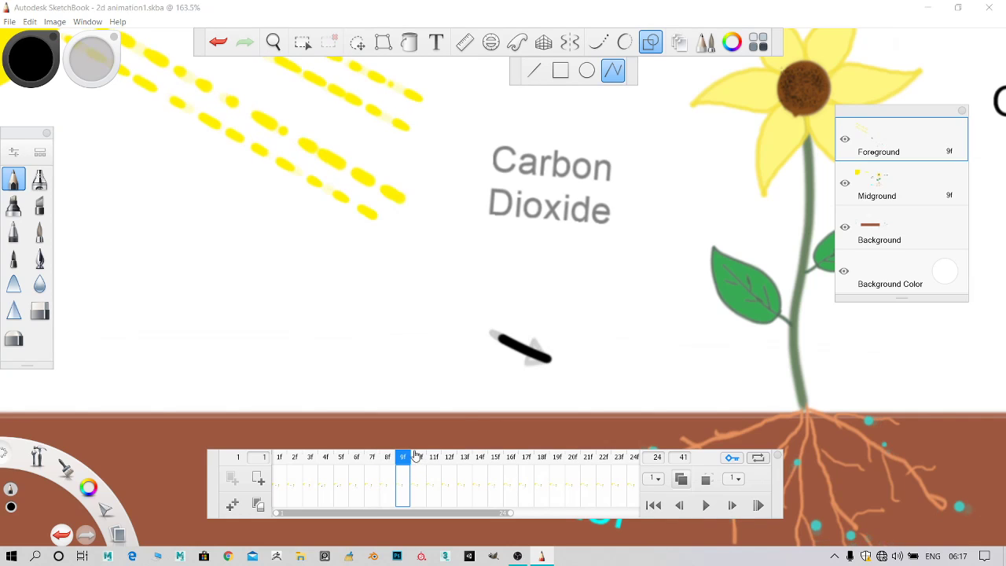
pyautogui.click(548, 344)
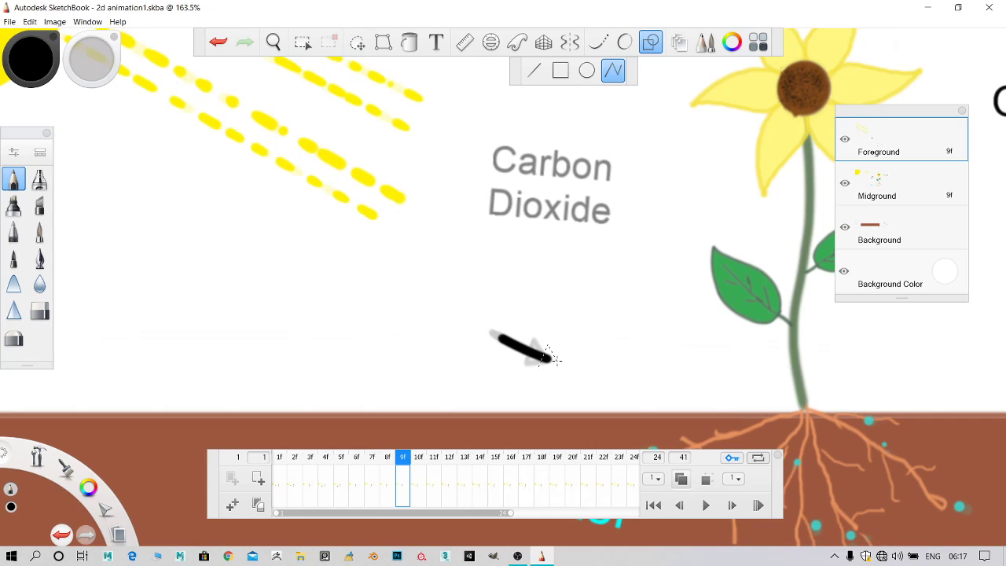
pyautogui.doubleClick(541, 368)
# Draw triangular arrowheads at the leading ends of the black strokes in frames 10 and 11
pyautogui.click(423, 457)
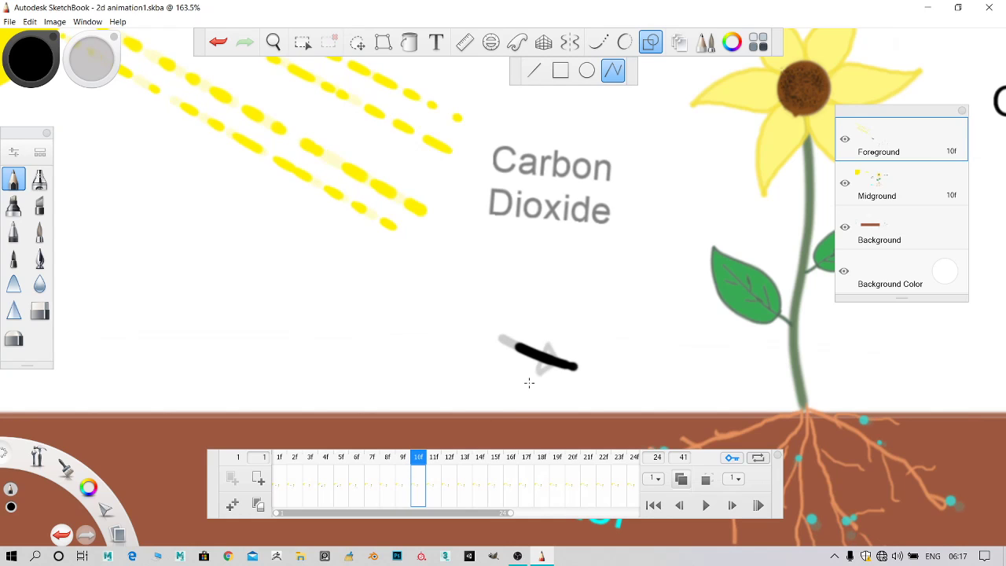
pyautogui.click(582, 369)
pyautogui.doubleClick(561, 383)
pyautogui.click(432, 459)
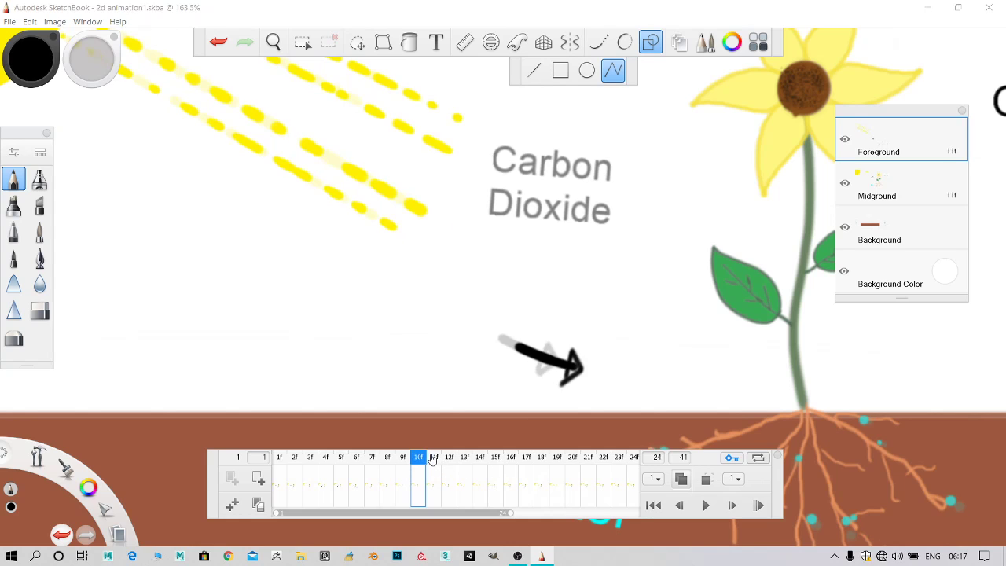
pyautogui.click(601, 369)
pyautogui.doubleClick(589, 384)
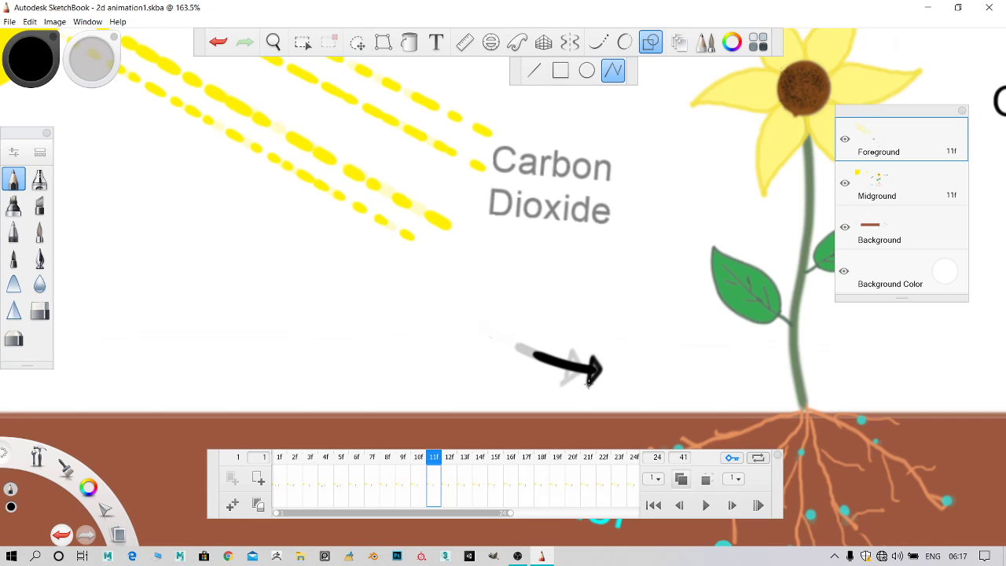
# Draw triangular arrowheads at the leading ends of the black strokes in frames 12 and 13
pyautogui.click(448, 459)
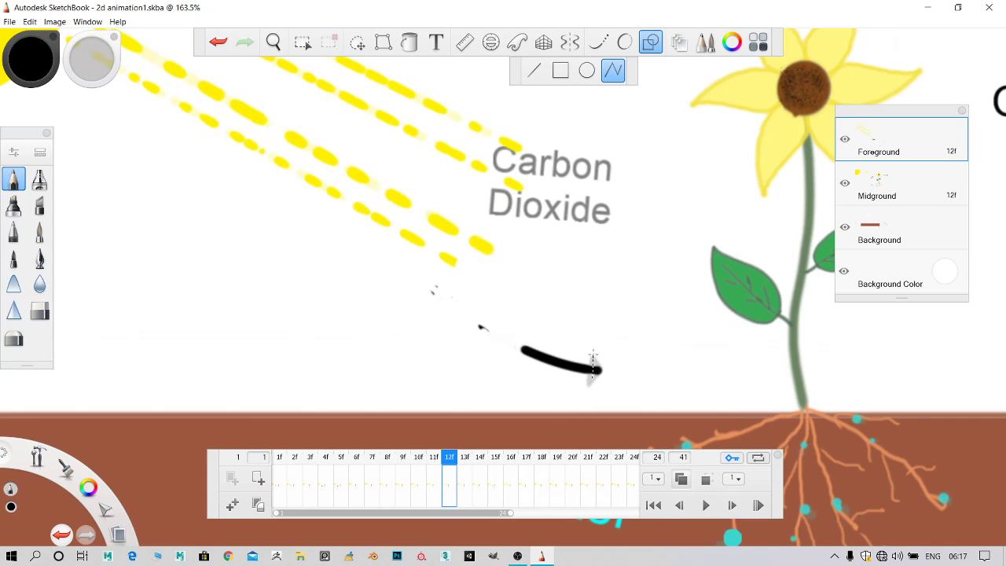
pyautogui.click(609, 373)
pyautogui.doubleClick(594, 385)
pyautogui.click(464, 464)
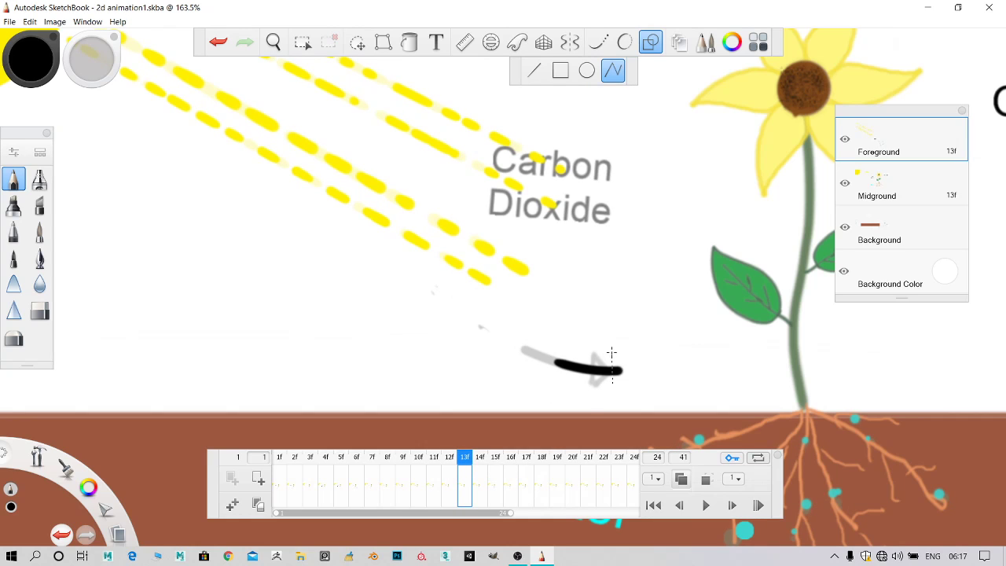
pyautogui.click(628, 371)
pyautogui.doubleClick(616, 385)
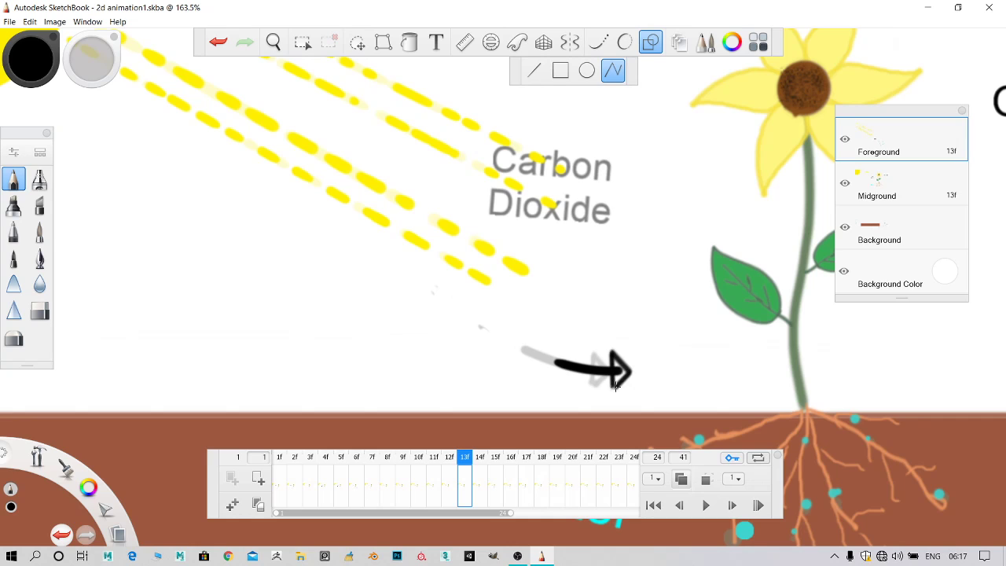
# Draw triangular arrowheads at the leading ends of the black strokes in frames 14 and 15
pyautogui.click(479, 470)
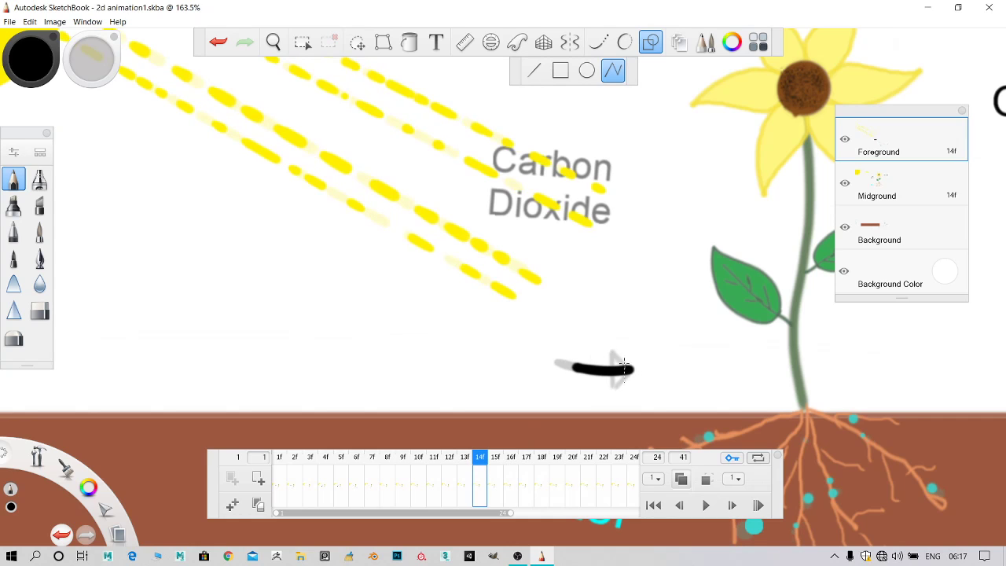
pyautogui.click(640, 366)
pyautogui.doubleClick(626, 387)
pyautogui.click(496, 469)
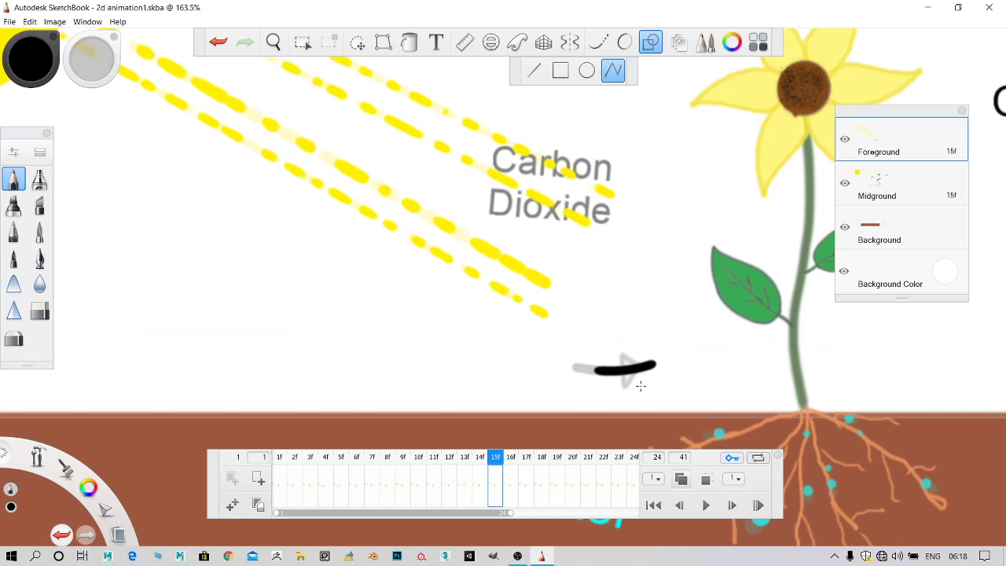
pyautogui.click(639, 352)
pyautogui.click(664, 361)
pyautogui.doubleClick(651, 381)
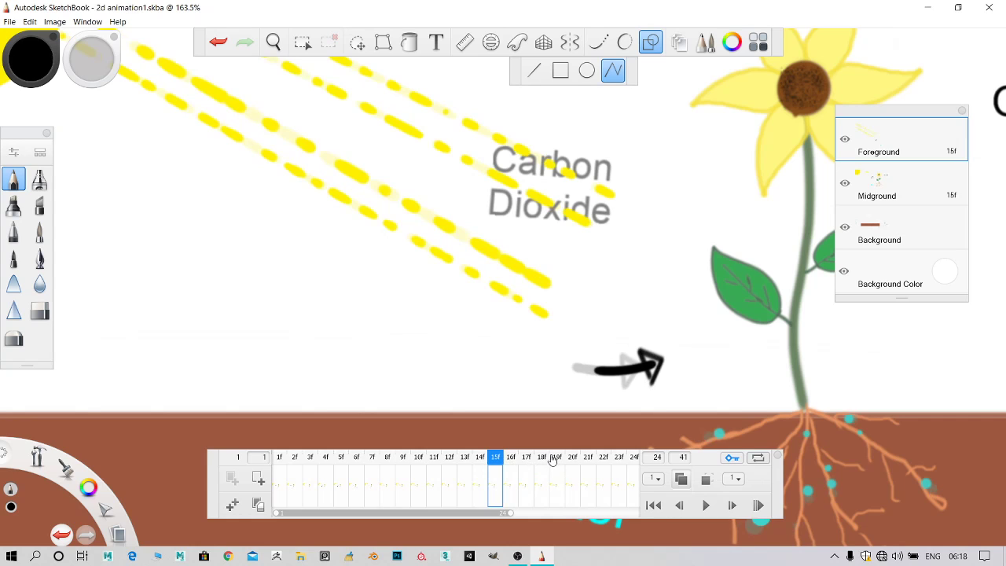
# Draw a triangular arrowhead at the leading end of frame 16's black stroke, pointing towards the plant
pyautogui.click(509, 462)
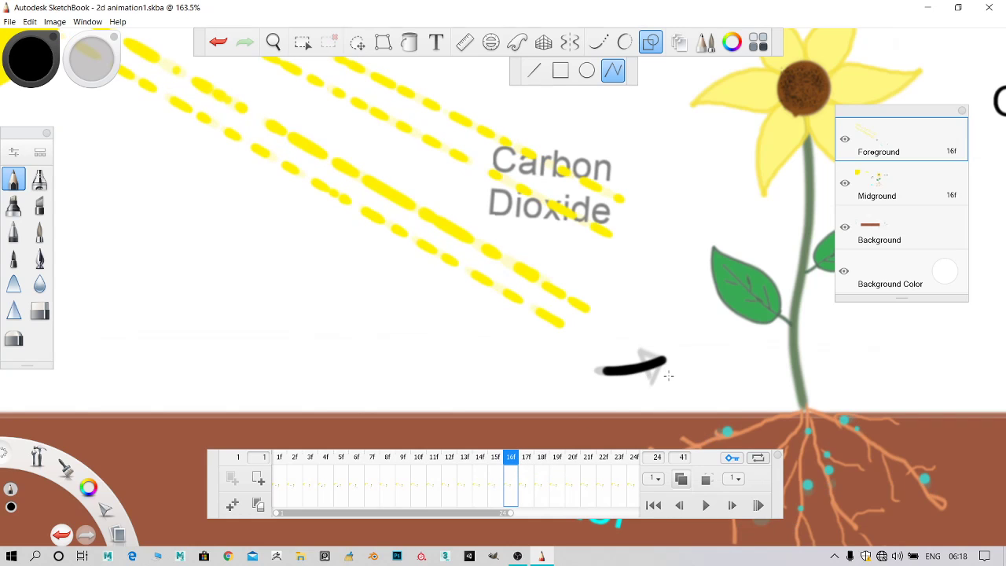
pyautogui.click(656, 349)
pyautogui.doubleClick(668, 374)
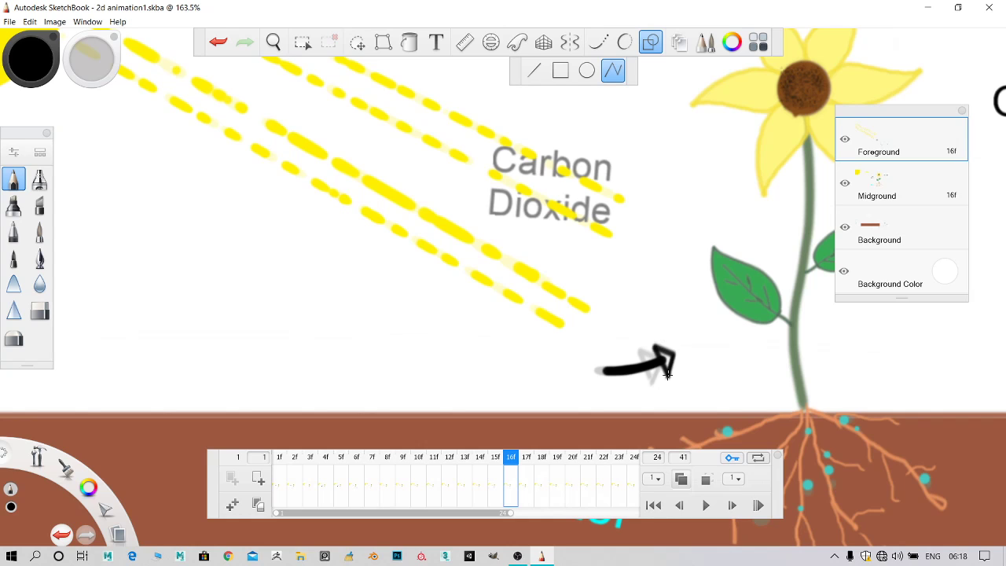
# Draw triangular arrowheads at the leading ends of the black strokes in frames 17 and 18
pyautogui.click(526, 462)
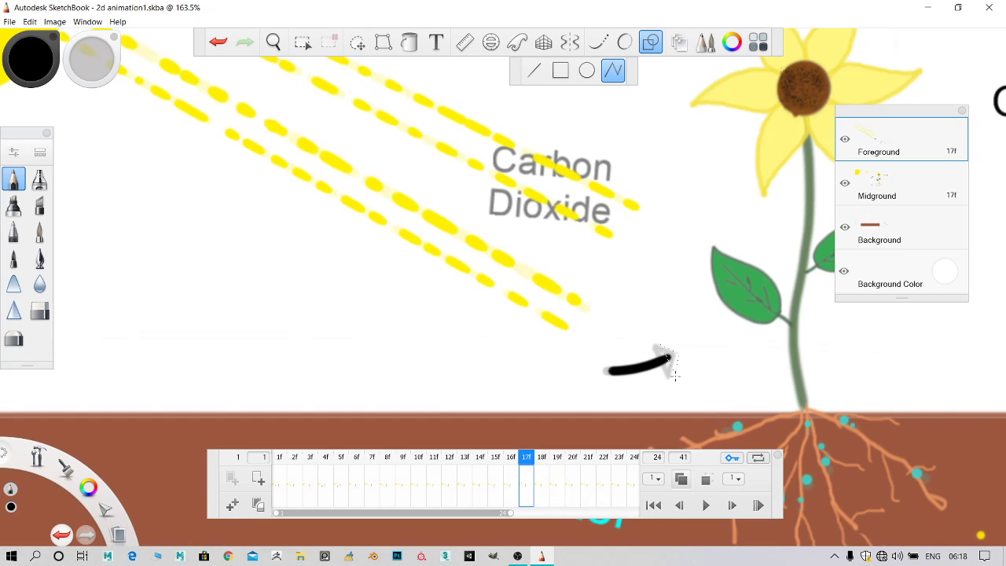
pyautogui.doubleClick(674, 377)
pyautogui.click(557, 458)
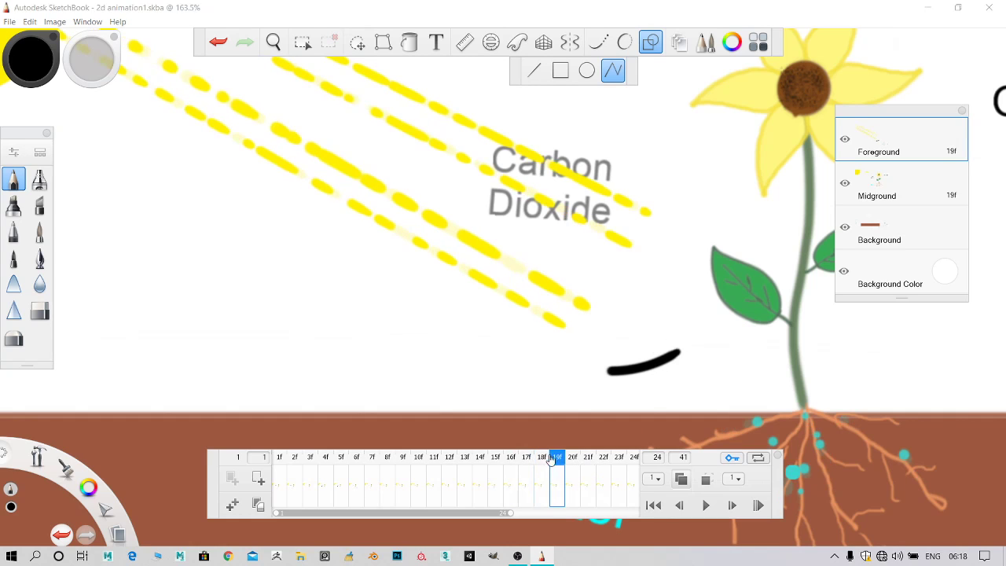
pyautogui.click(542, 457)
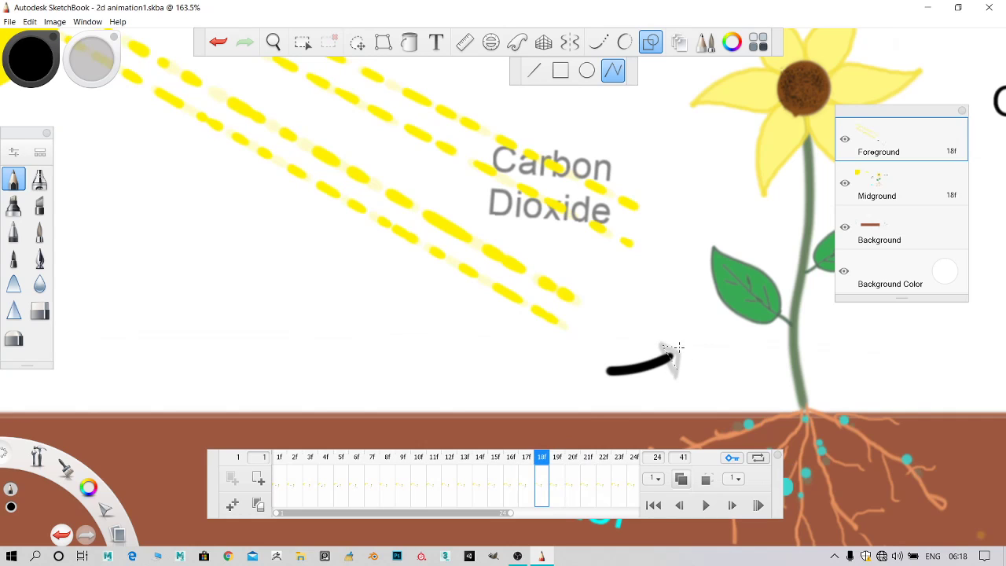
pyautogui.doubleClick(676, 377)
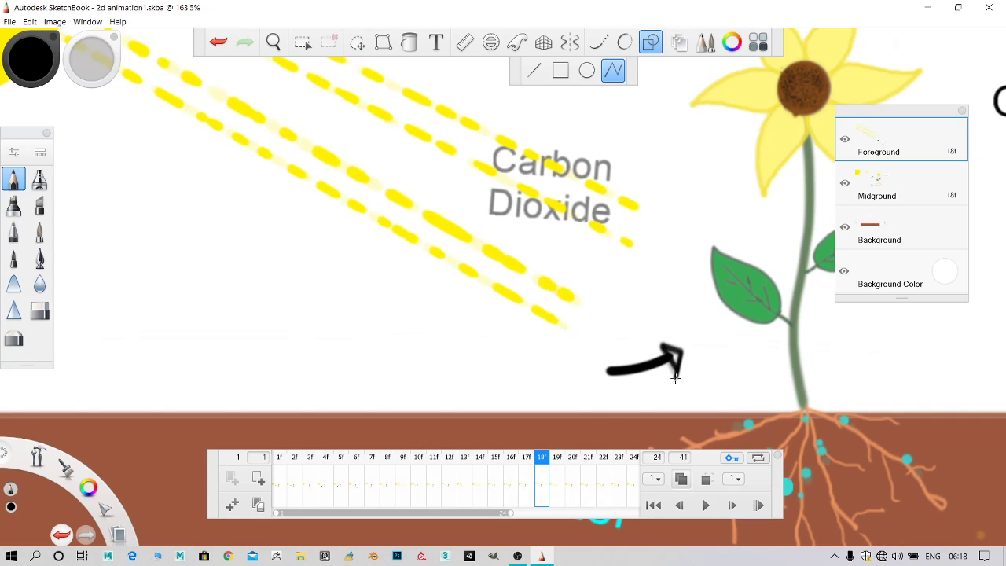
# Draw triangular arrowheads at the leading ends of the black strokes in frames 19 and 20
pyautogui.click(558, 457)
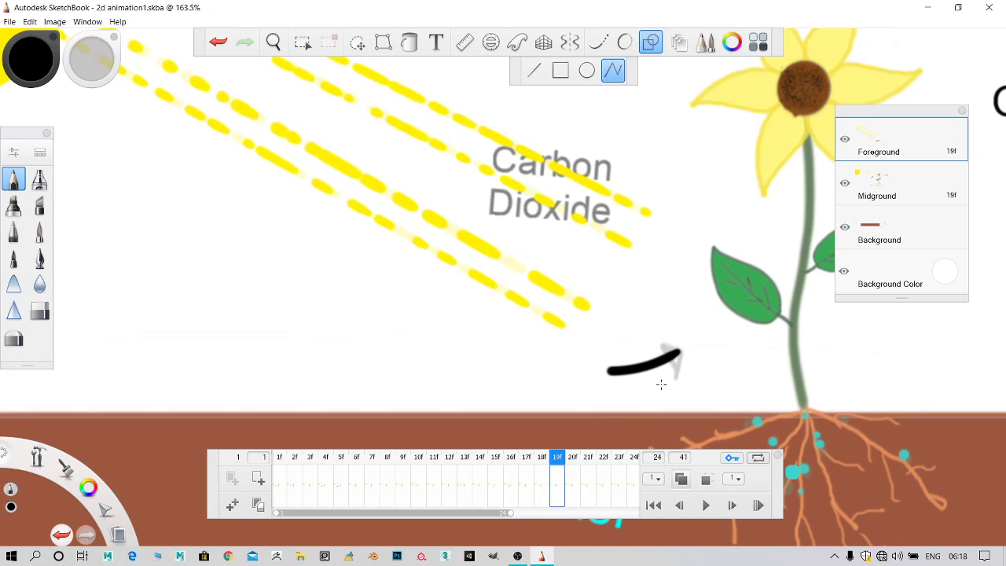
pyautogui.click(666, 344)
pyautogui.click(685, 339)
pyautogui.doubleClick(682, 361)
pyautogui.click(573, 458)
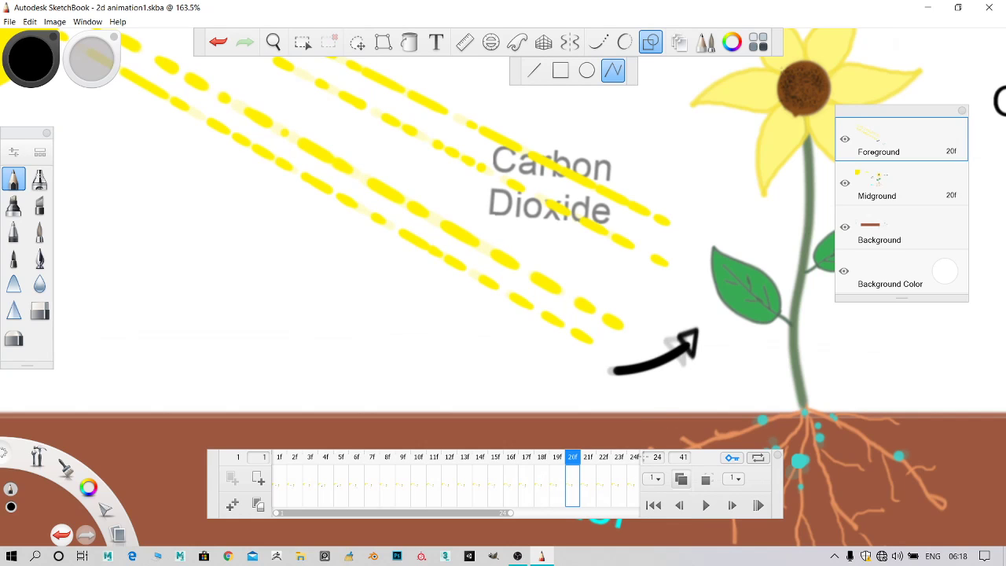
# Draw triangular arrowheads at the leading ends of the black strokes in frames 21 and 22
pyautogui.click(589, 464)
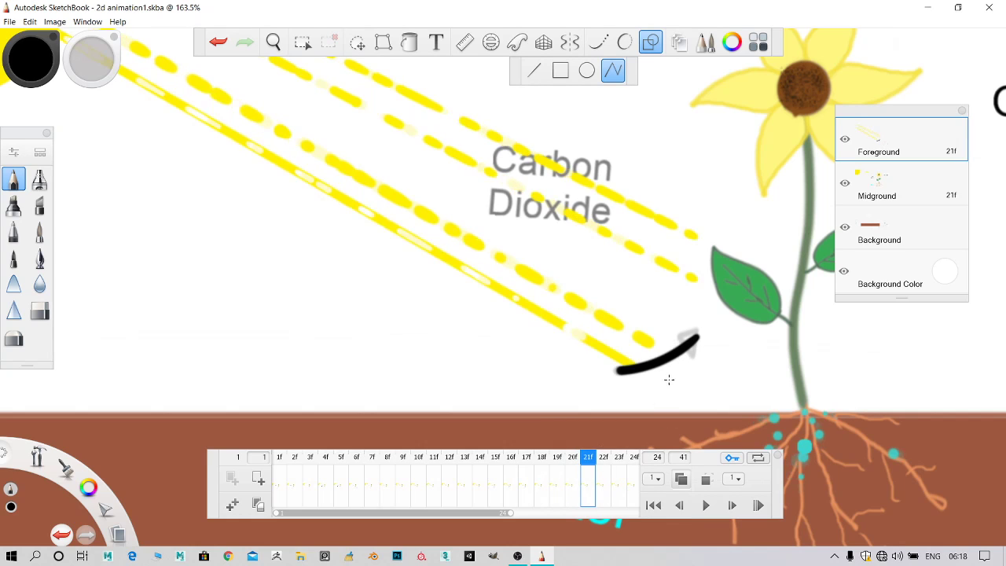
pyautogui.doubleClick(705, 346)
pyautogui.click(606, 476)
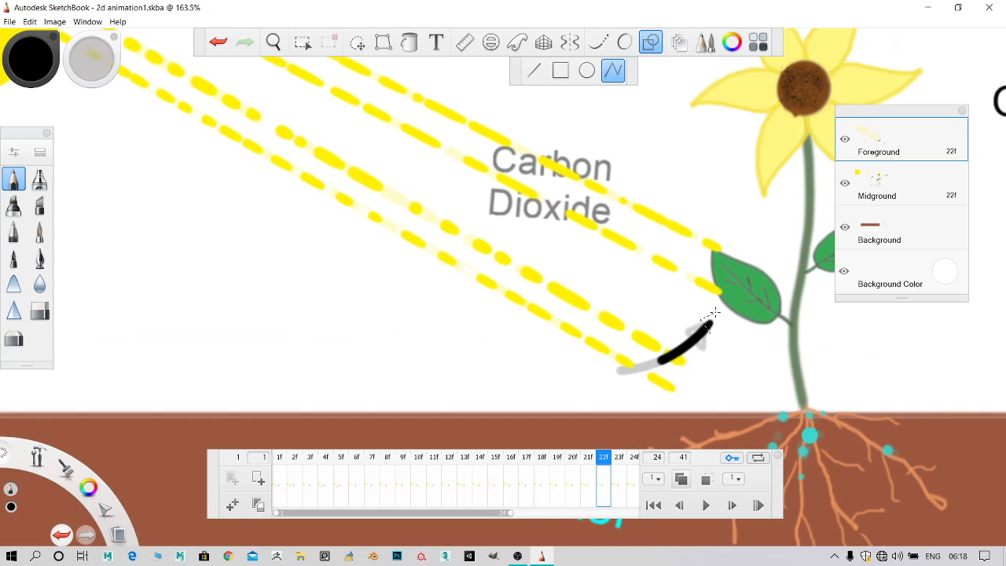
pyautogui.doubleClick(717, 312)
pyautogui.doubleClick(716, 313)
# Draw triangular arrowheads at the leading ends of the black strokes in frames 23 and 24, pointing to the leaf
pyautogui.click(618, 476)
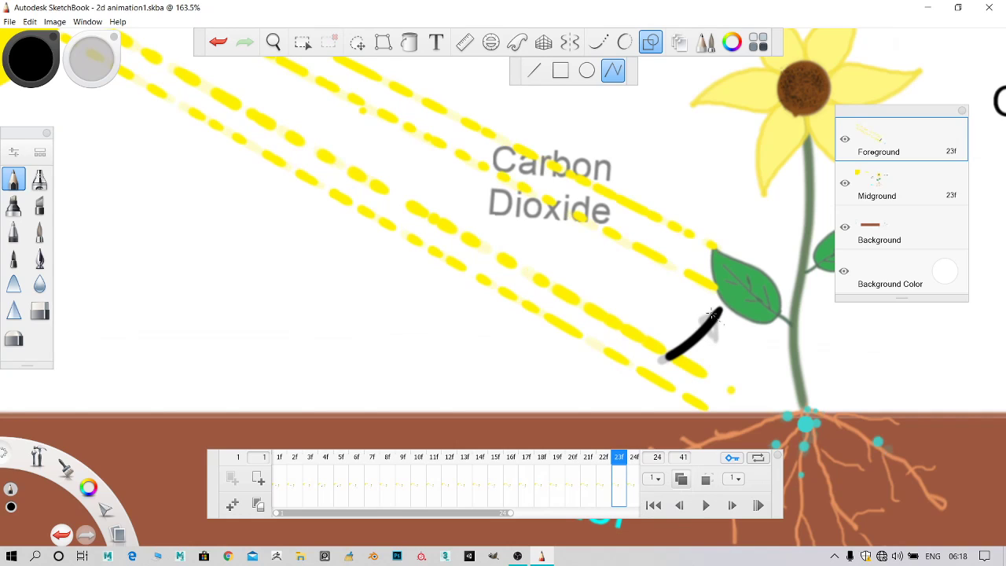
pyautogui.click(720, 301)
pyautogui.doubleClick(727, 325)
pyautogui.click(637, 465)
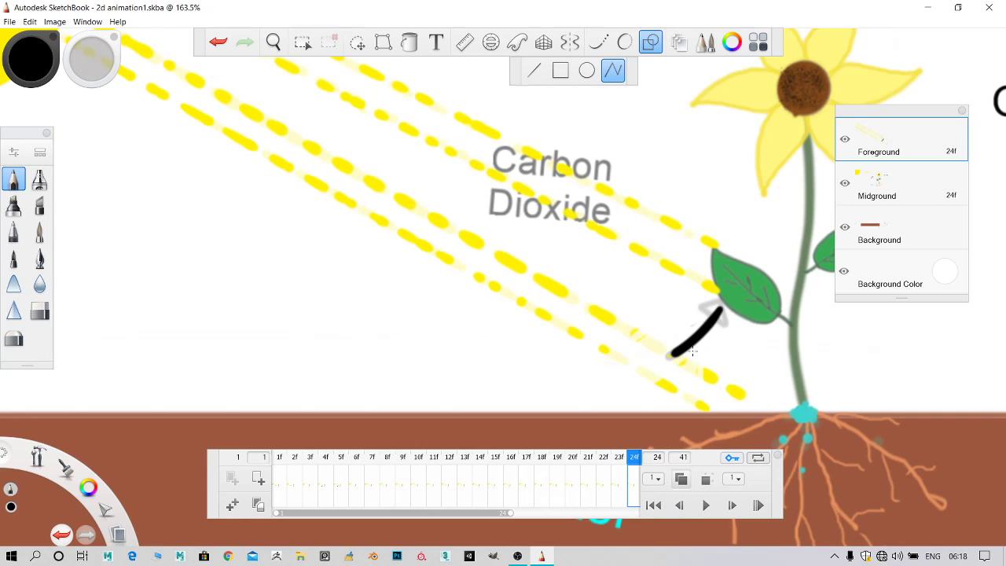
pyautogui.doubleClick(727, 324)
# Play the animation from frame 1 to review the moving arrow, then stop at frame 19
pyautogui.scroll(-3, 727, 323)
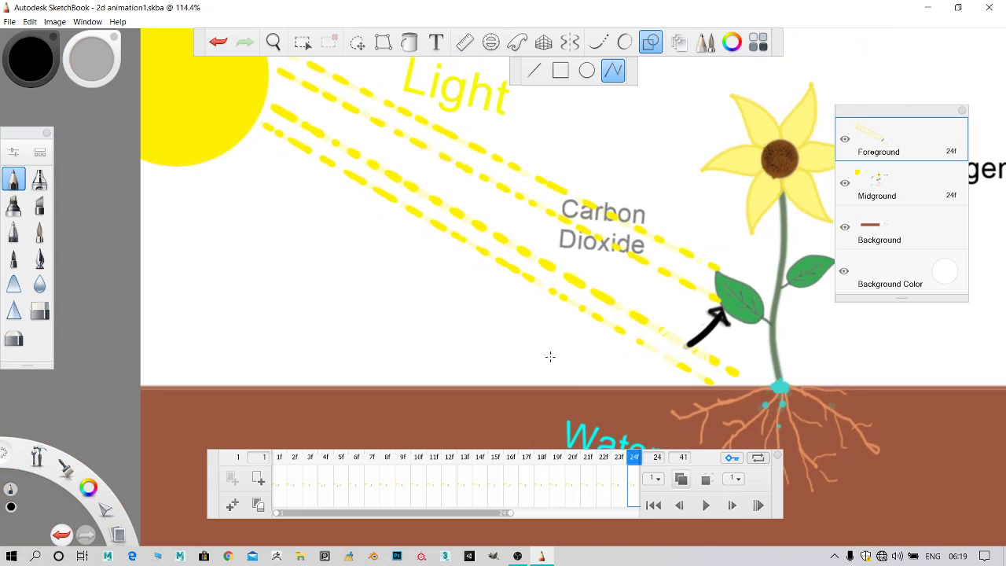
pyautogui.click(279, 458)
pyautogui.click(712, 510)
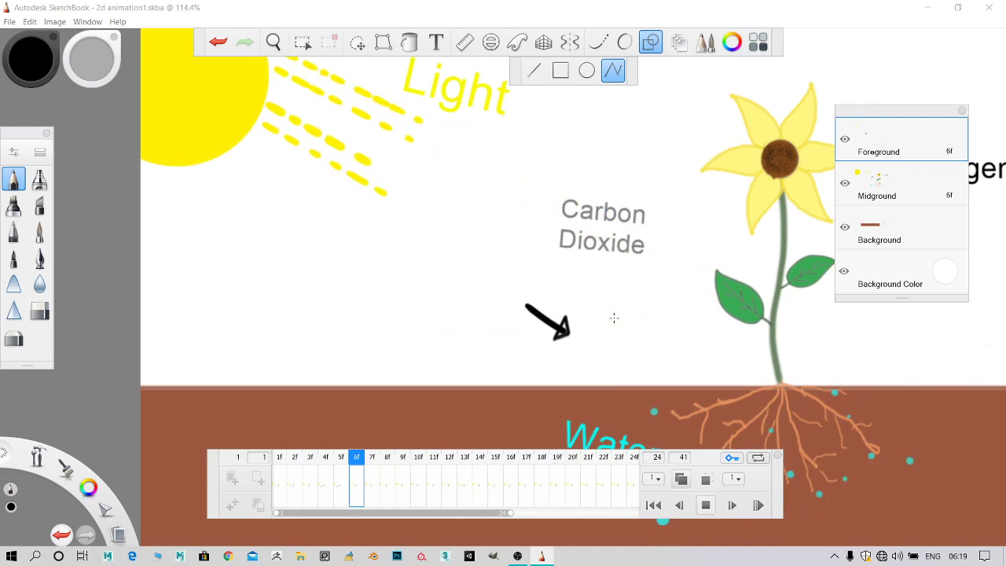
pyautogui.click(552, 459)
pyautogui.scroll(-3, 582, 252)
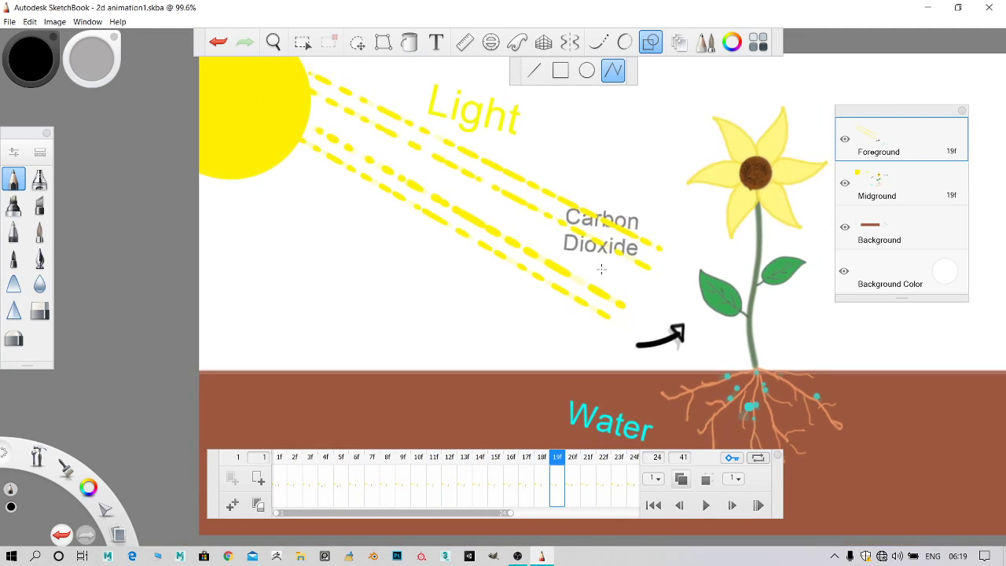
pyautogui.scroll(4, 588, 283)
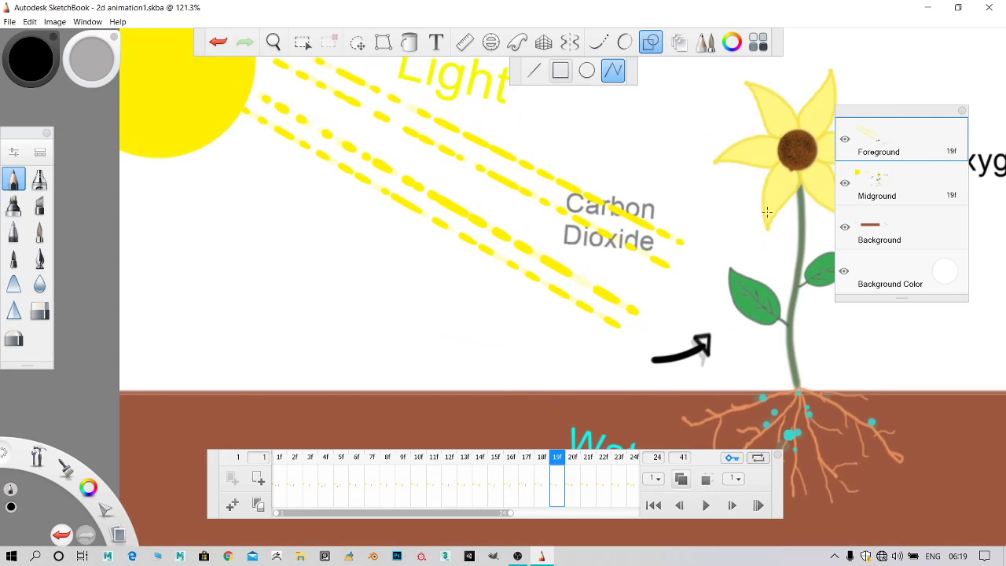
# Turn off the shape tool and set the Hard Eraser size to 54.2 for the Midground layer
pyautogui.click(911, 179)
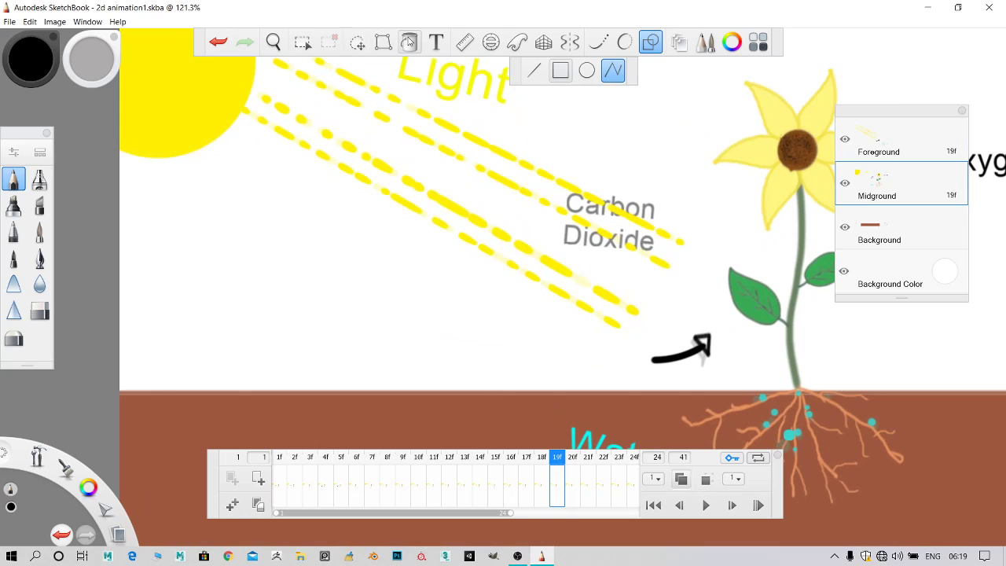
pyautogui.click(47, 314)
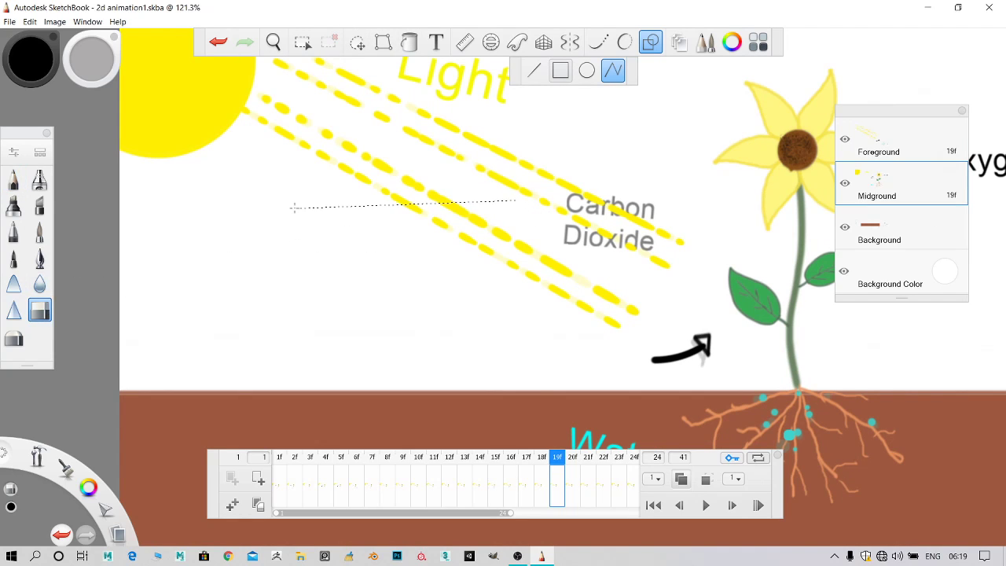
pyautogui.click(658, 44)
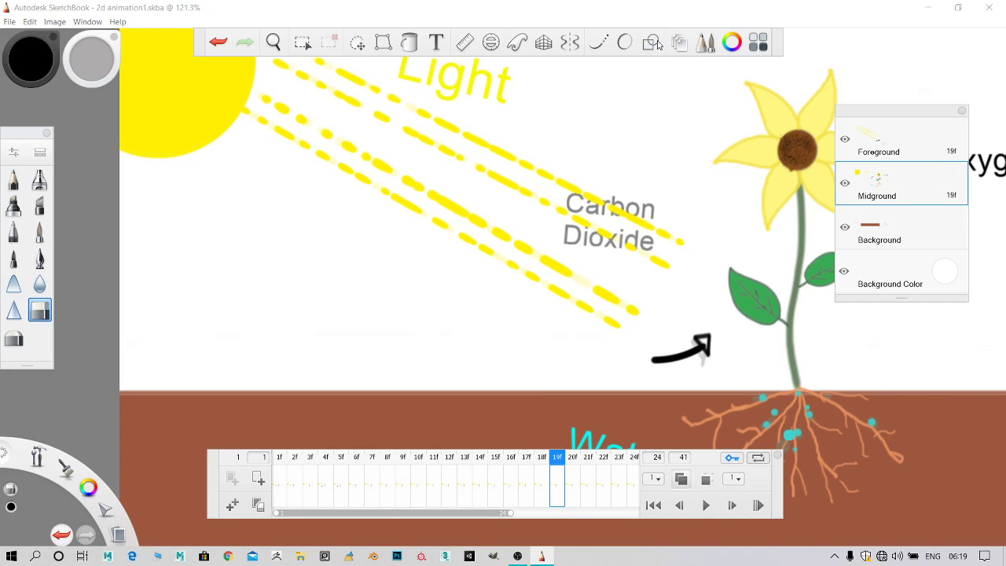
pyautogui.click(49, 313)
pyautogui.click(396, 220)
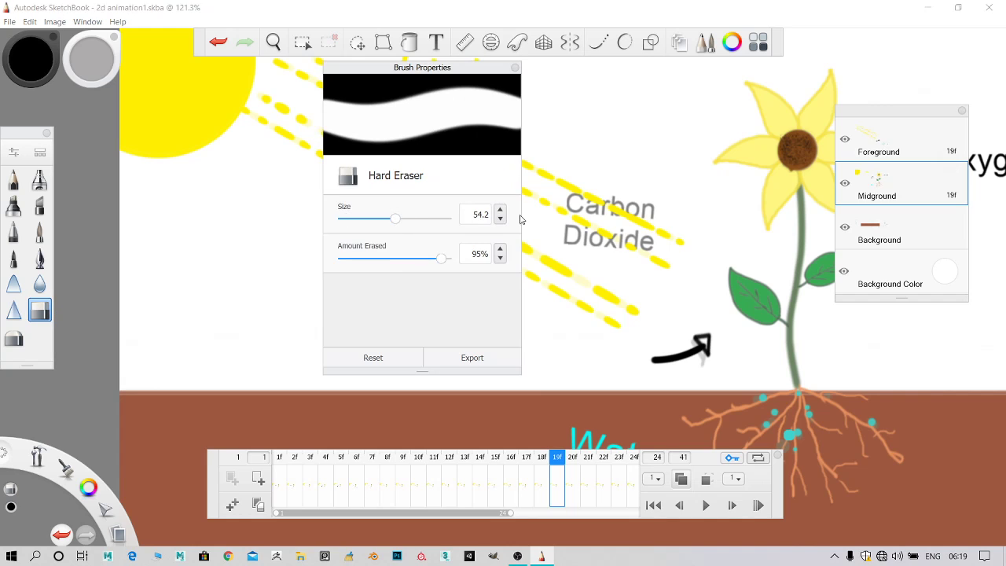
# Erase the "Carbon Dioxide" label from the Midground layer in frame 19
pyautogui.moveTo(648, 202)
pyautogui.mouseDown()
pyautogui.moveTo(583, 225)
pyautogui.moveTo(597, 195)
pyautogui.mouseUp()
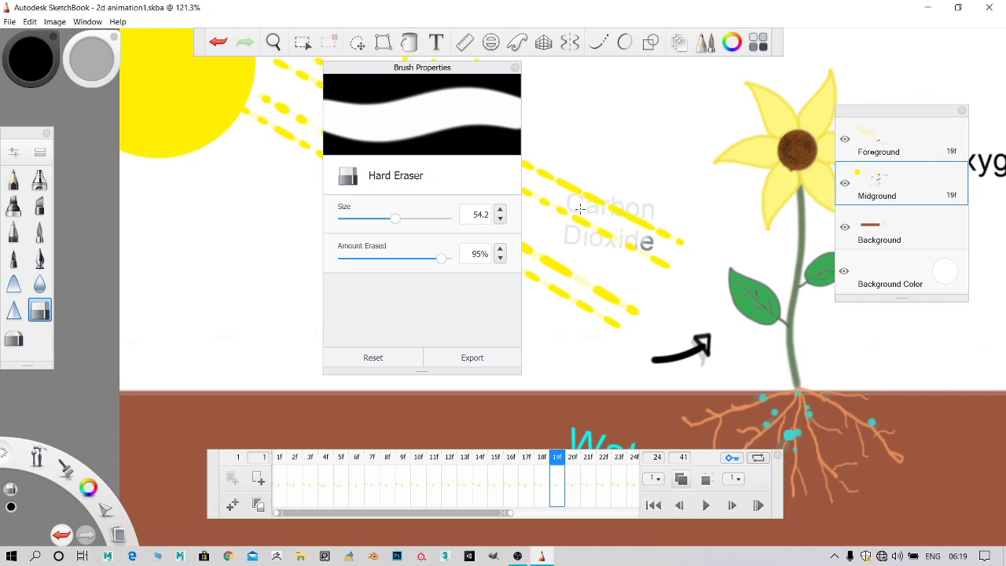
pyautogui.click(516, 67)
pyautogui.moveTo(645, 240); pyautogui.dragTo(656, 200)
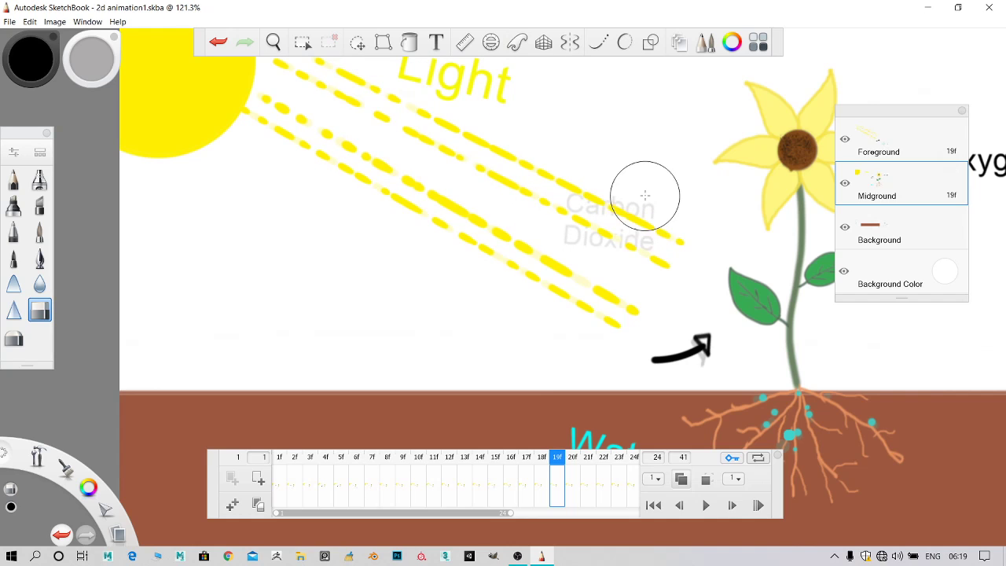
# Hide and show the Midground and Foreground layers in turn to check where the faint "Carbon Dioxide" text comes from
pyautogui.click(876, 236)
pyautogui.click(878, 196)
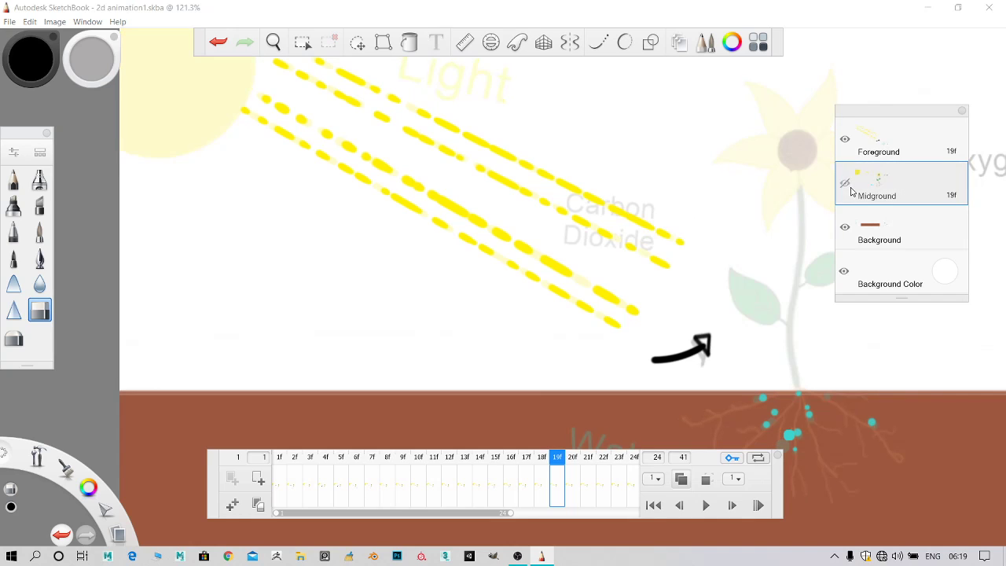
pyautogui.click(881, 147)
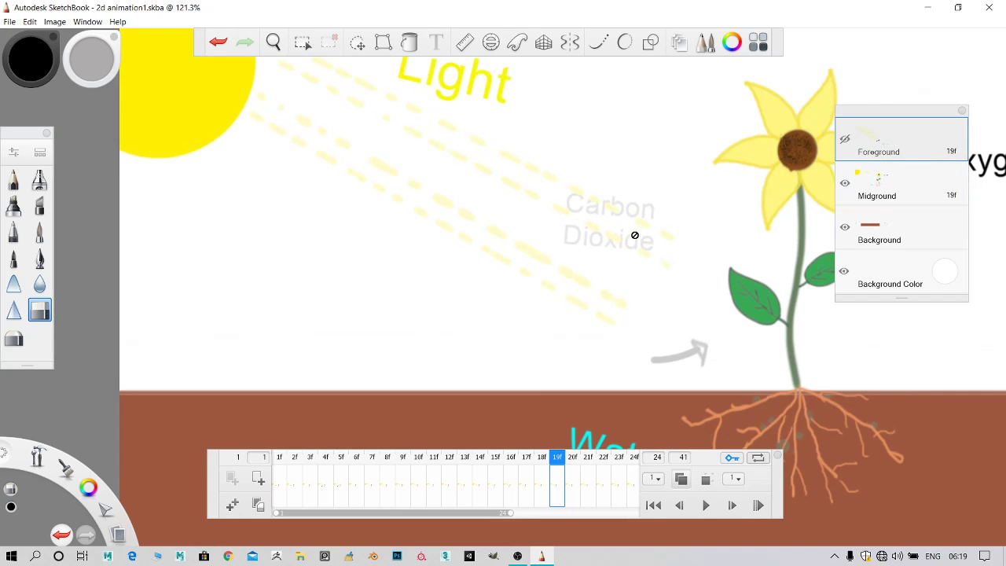
pyautogui.click(845, 140)
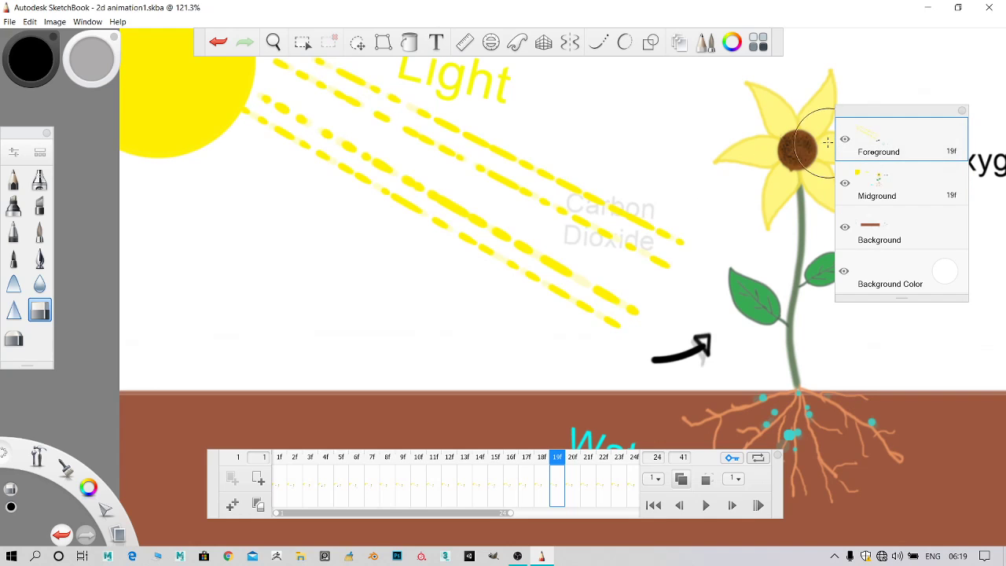
pyautogui.click(917, 193)
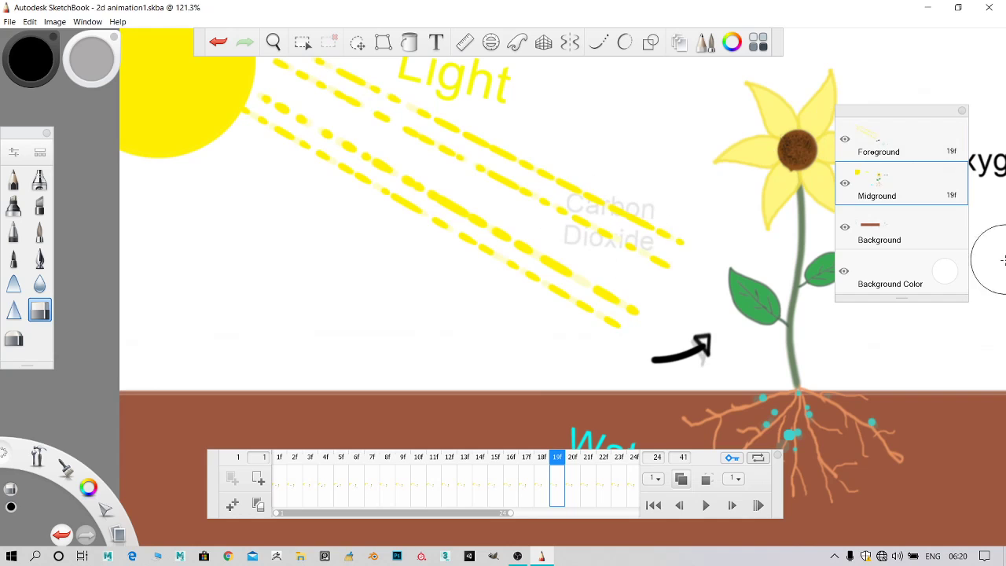
# Switch to the soft eraser and make Midground the active layer
pyautogui.click(870, 242)
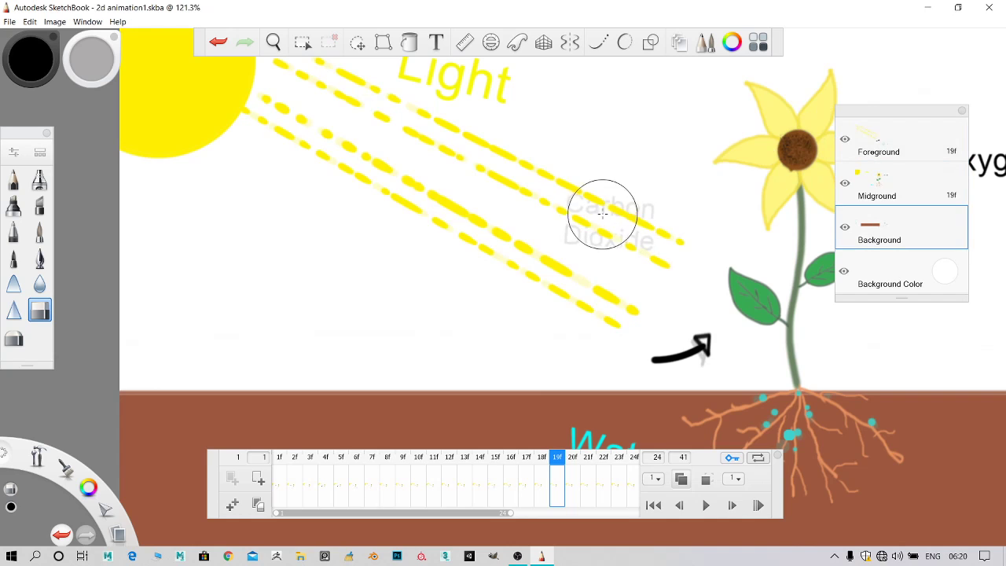
pyautogui.click(14, 338)
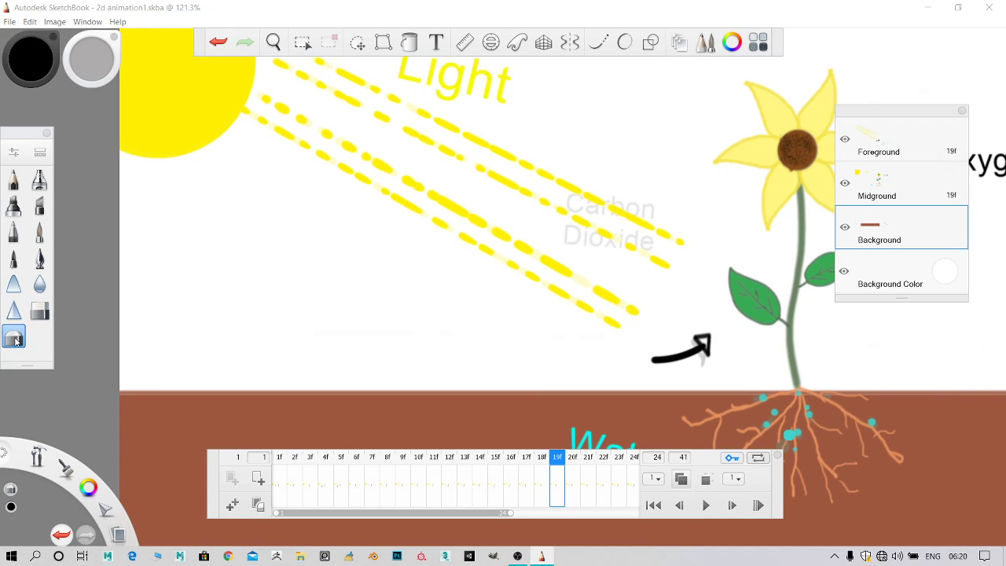
pyautogui.scroll(-4, 632, 243)
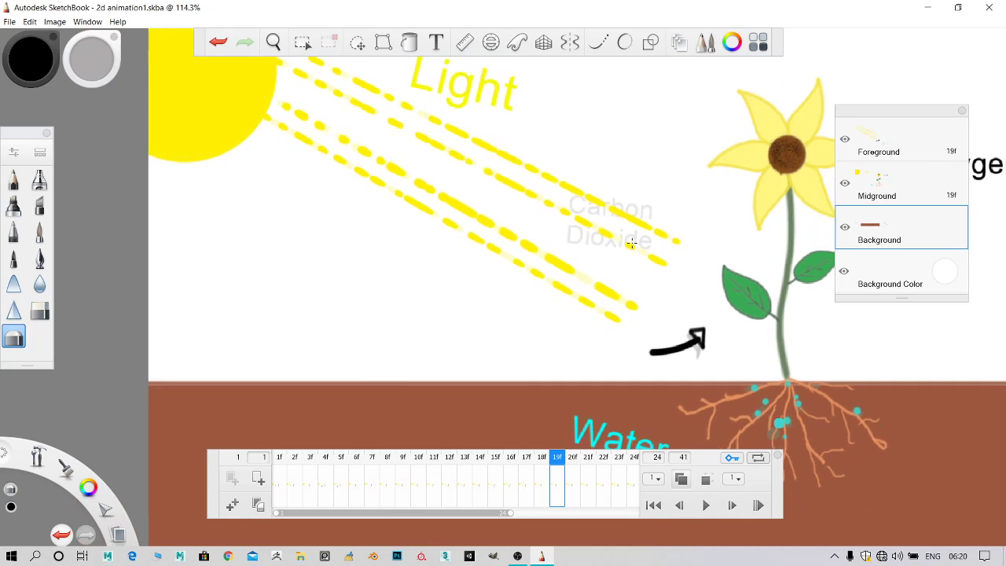
pyautogui.click(897, 181)
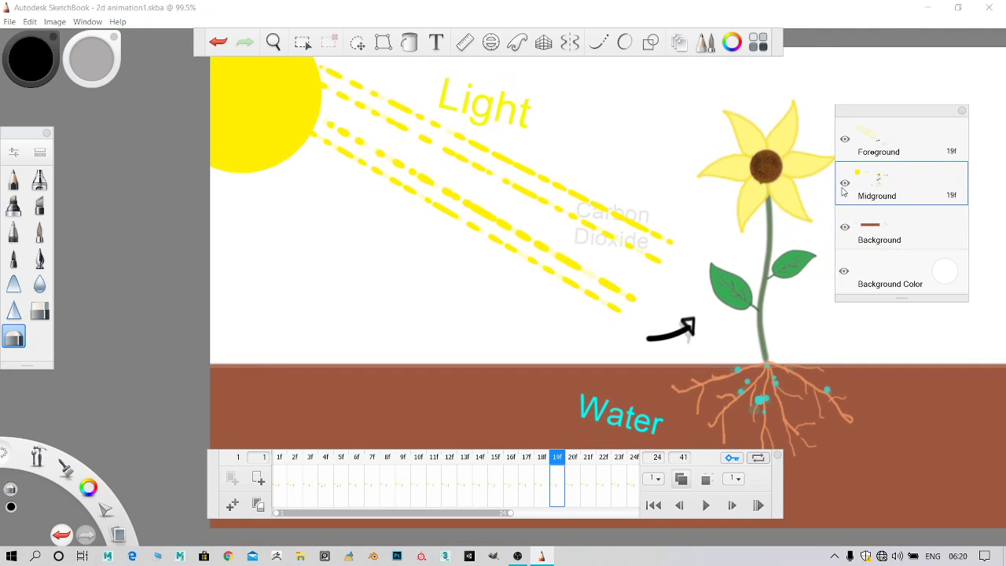
# Examine the whole scene with the Foreground and Midground layers toggled to trace the leftover "Carbon Dioxide" text
pyautogui.click(846, 141)
pyautogui.click(845, 141)
pyautogui.click(845, 141)
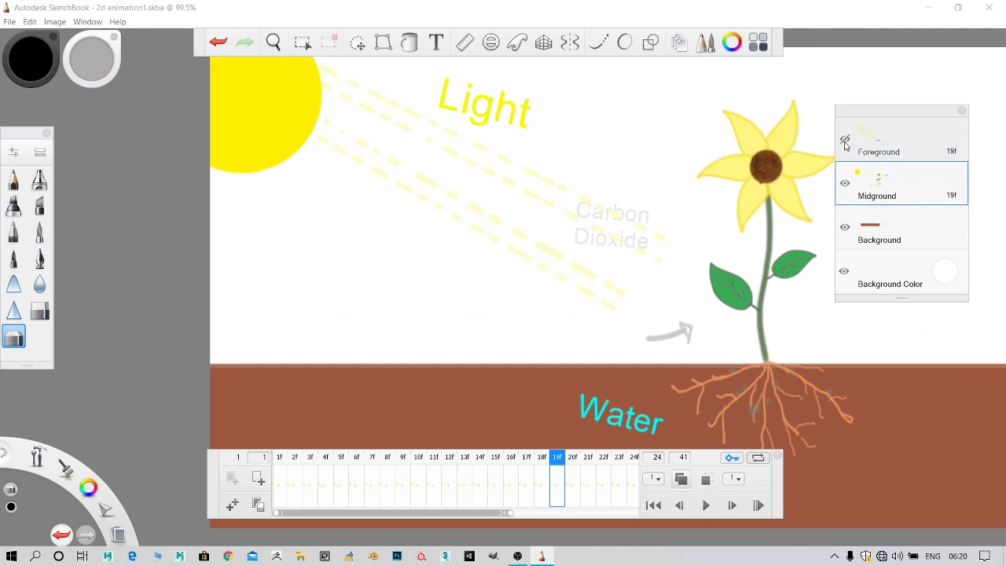
pyautogui.scroll(2, 541, 224)
pyautogui.press('space')
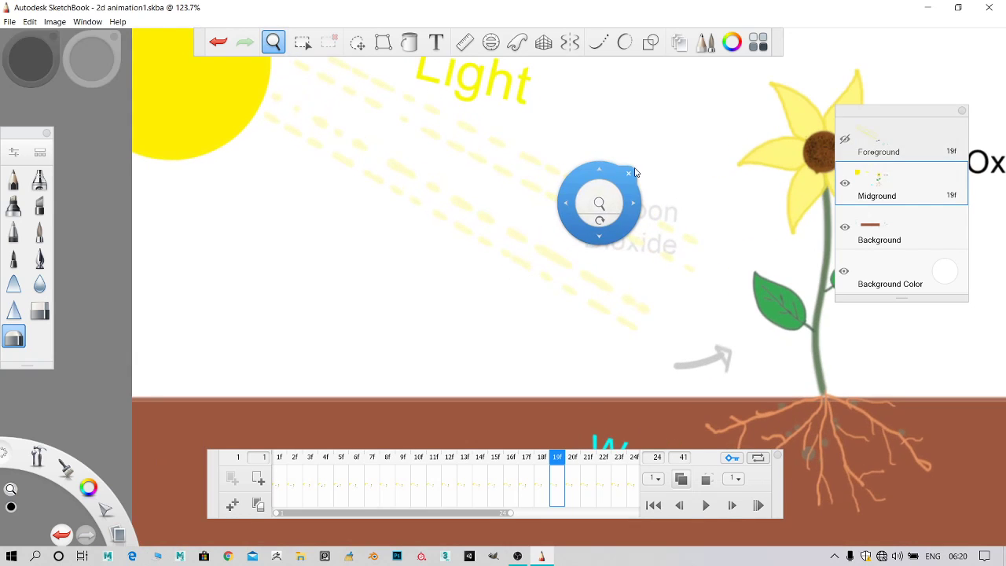
pyautogui.moveTo(599, 206); pyautogui.dragTo(477, 227)
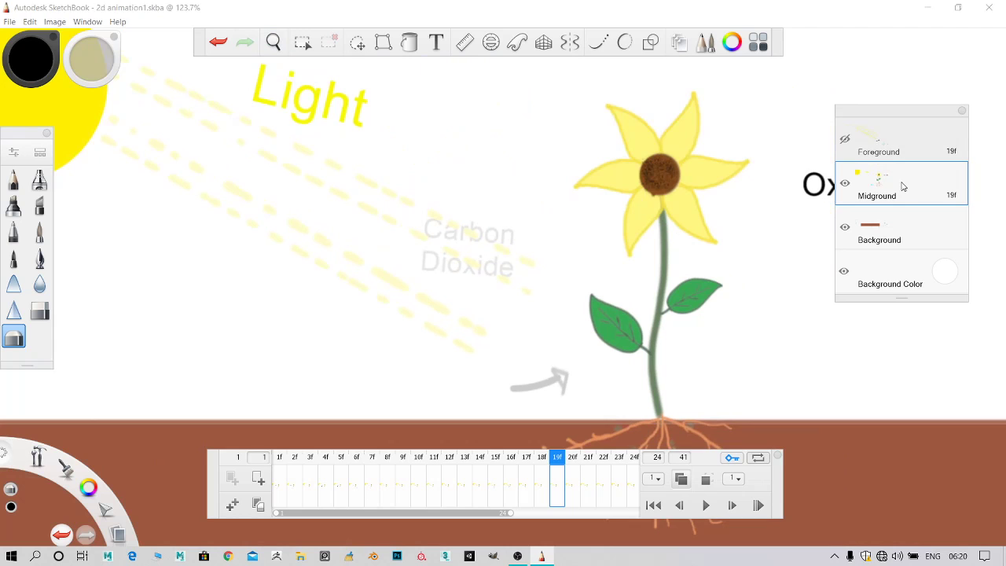
pyautogui.scroll(-3, 467, 317)
pyautogui.scroll(-2, 470, 316)
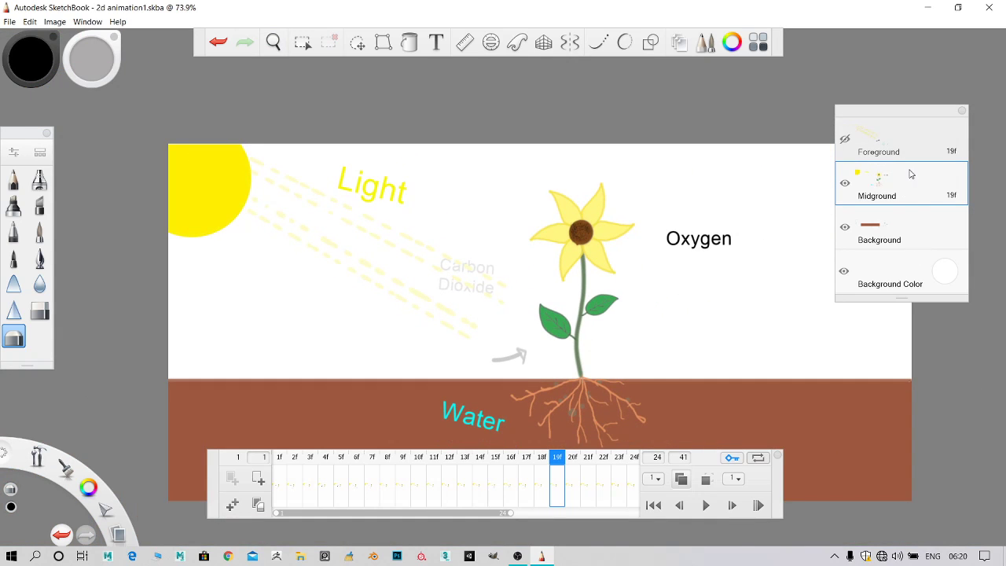
pyautogui.click(846, 183)
pyautogui.click(846, 183)
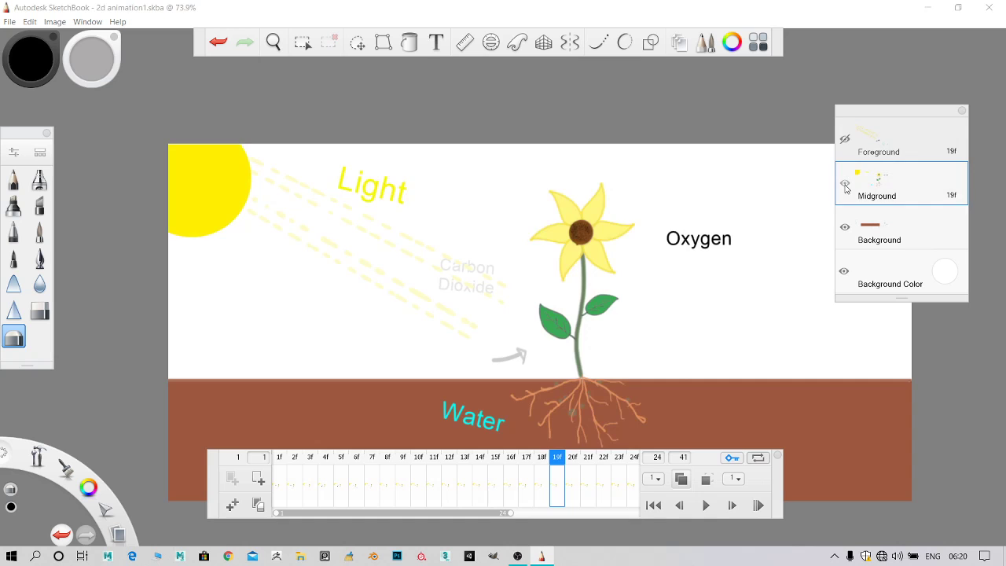
pyautogui.click(846, 140)
pyautogui.scroll(3, 515, 362)
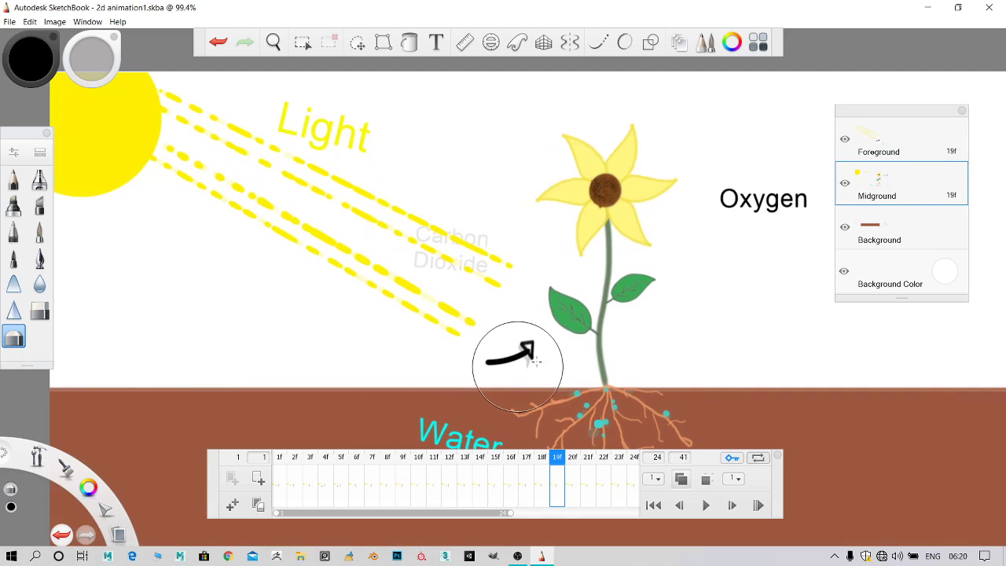
pyautogui.scroll(1, 535, 362)
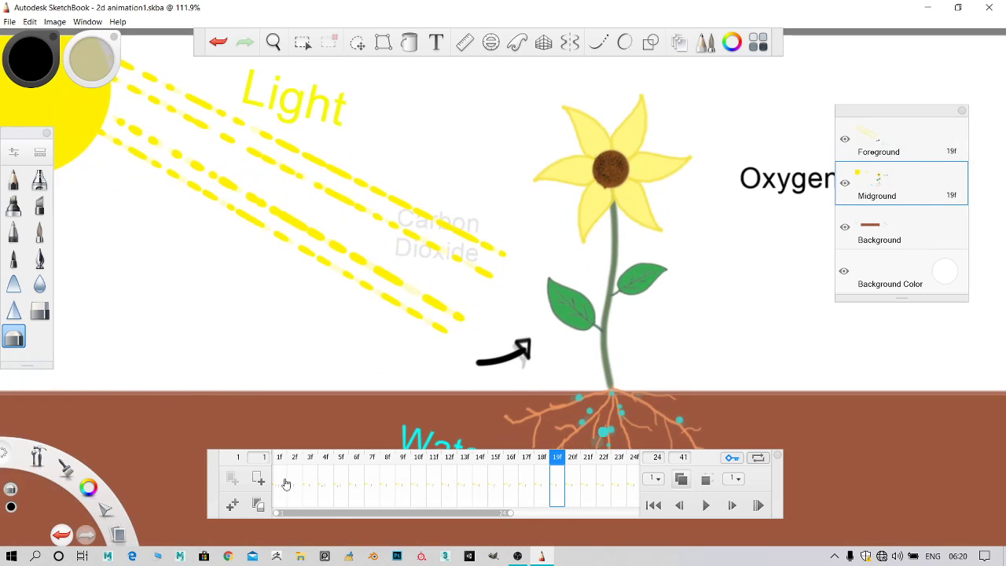
# Try flood-filling the arrowhead in frame 1 with black on the Midground layer and undo the fill
pyautogui.click(281, 474)
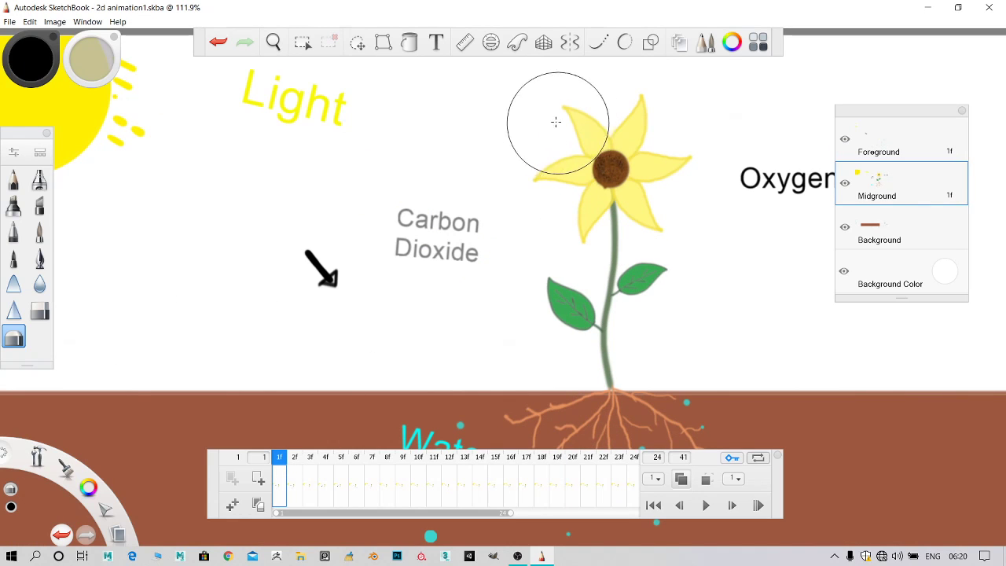
pyautogui.click(409, 41)
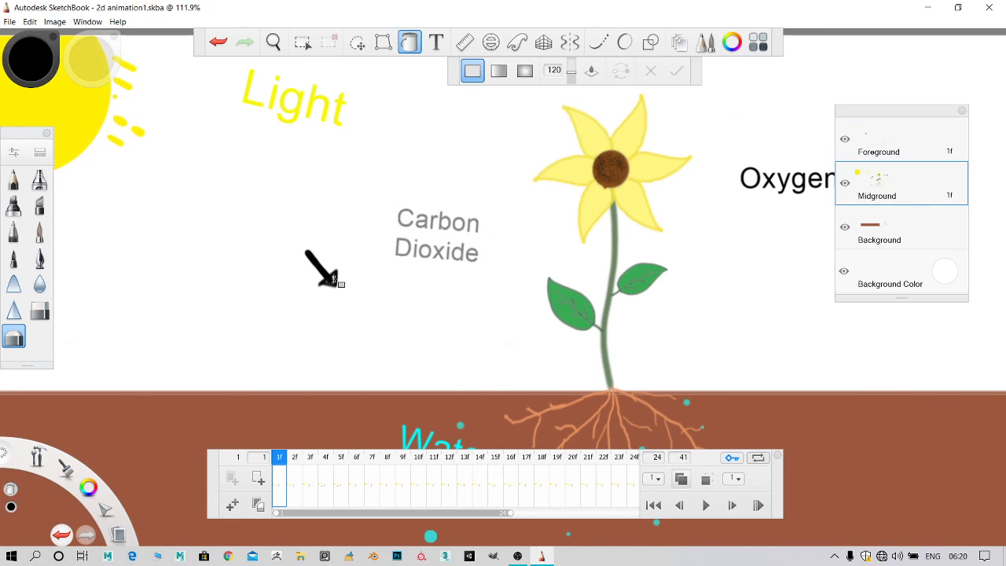
pyautogui.click(335, 278)
pyautogui.hotkey('ctrl', 'z')
# Paint the arrowheads solid black with the paintbrush on the Midground layer in frames 1 to 5
pyautogui.scroll(3, 334, 280)
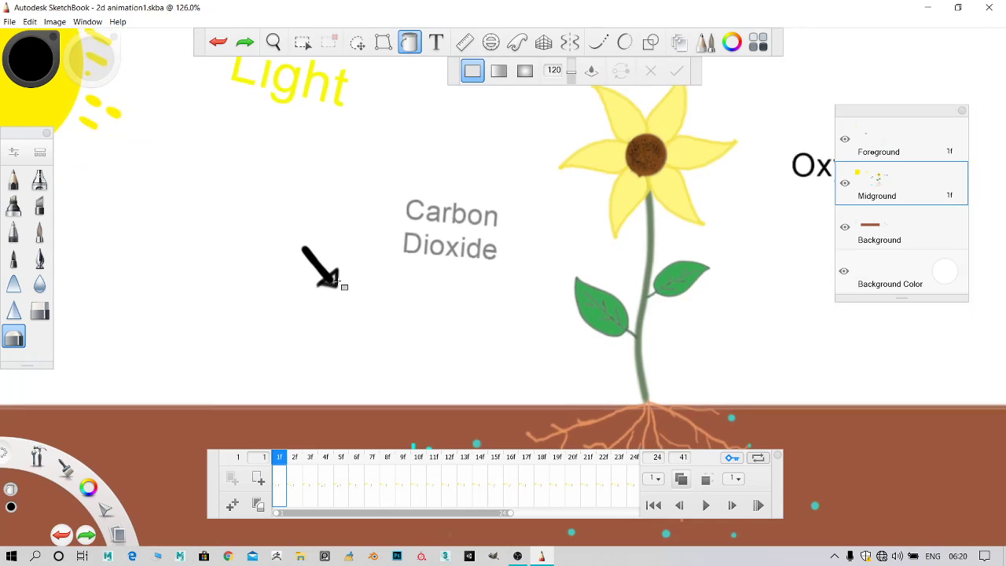
pyautogui.click(39, 231)
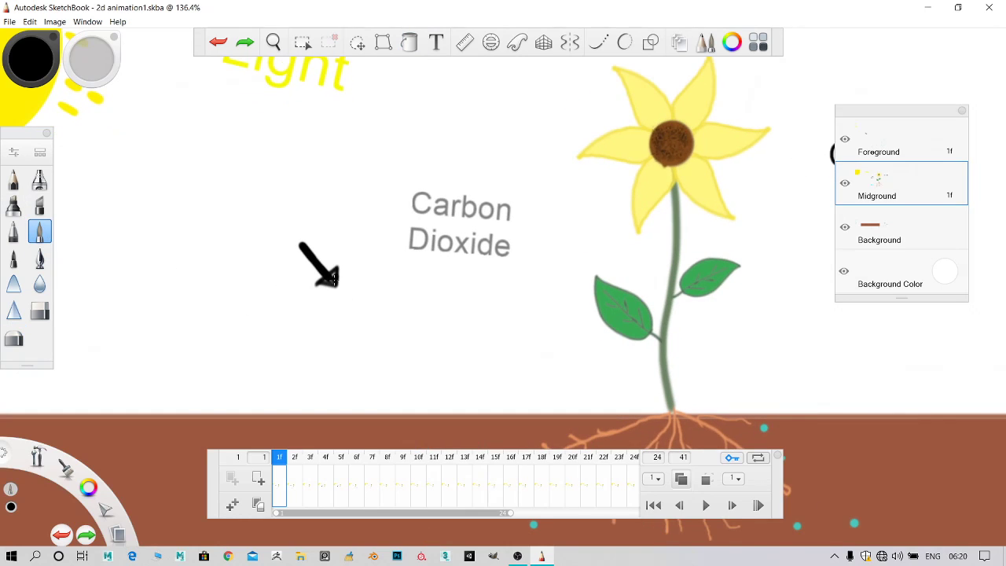
pyautogui.moveTo(330, 274); pyautogui.dragTo(322, 280)
pyautogui.click(303, 469)
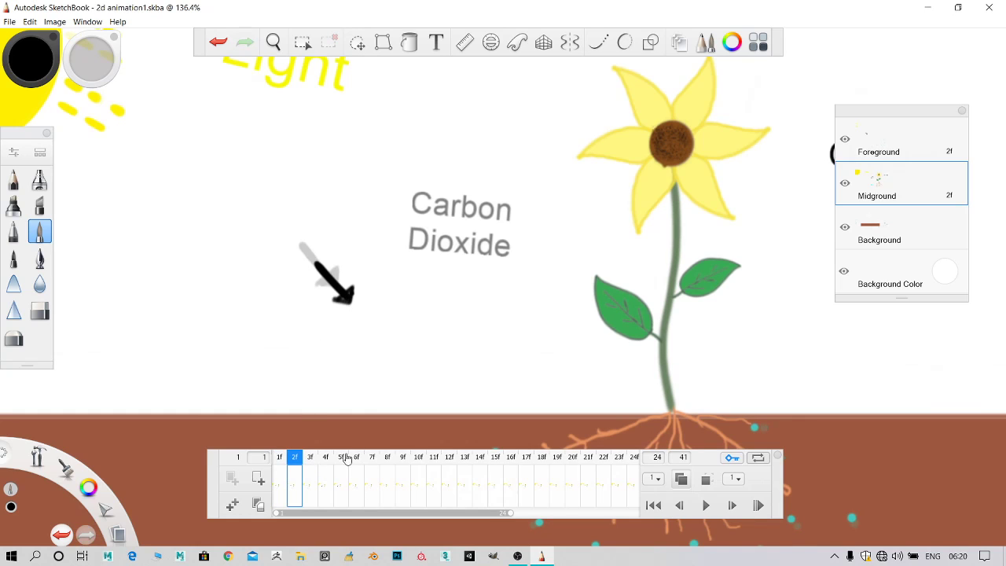
pyautogui.click(308, 464)
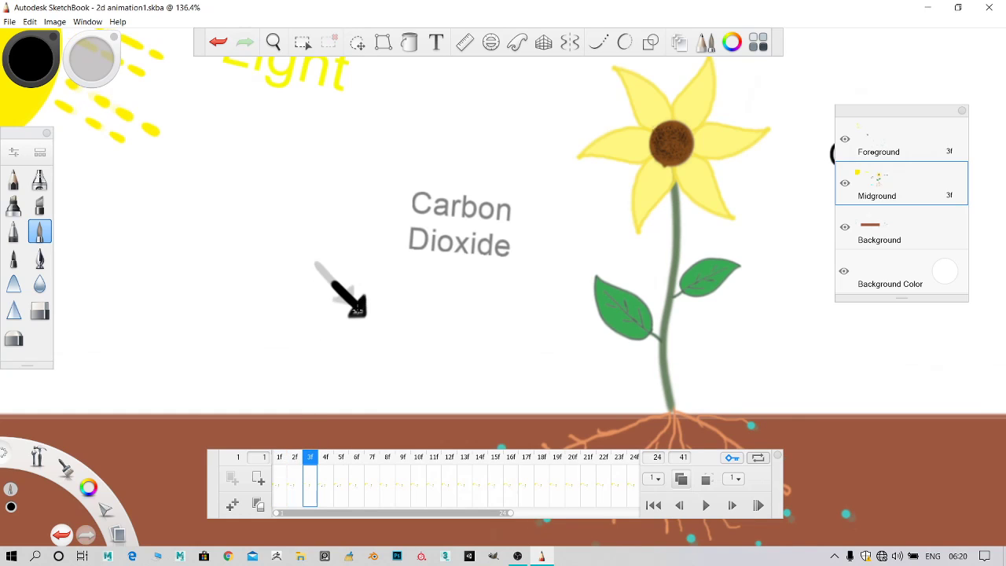
pyautogui.click(326, 462)
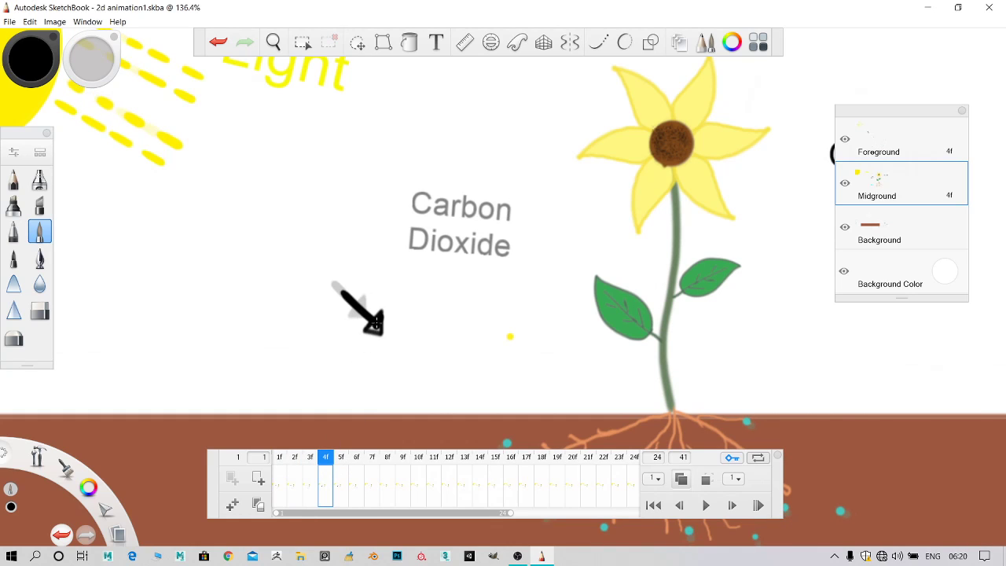
pyautogui.click(346, 483)
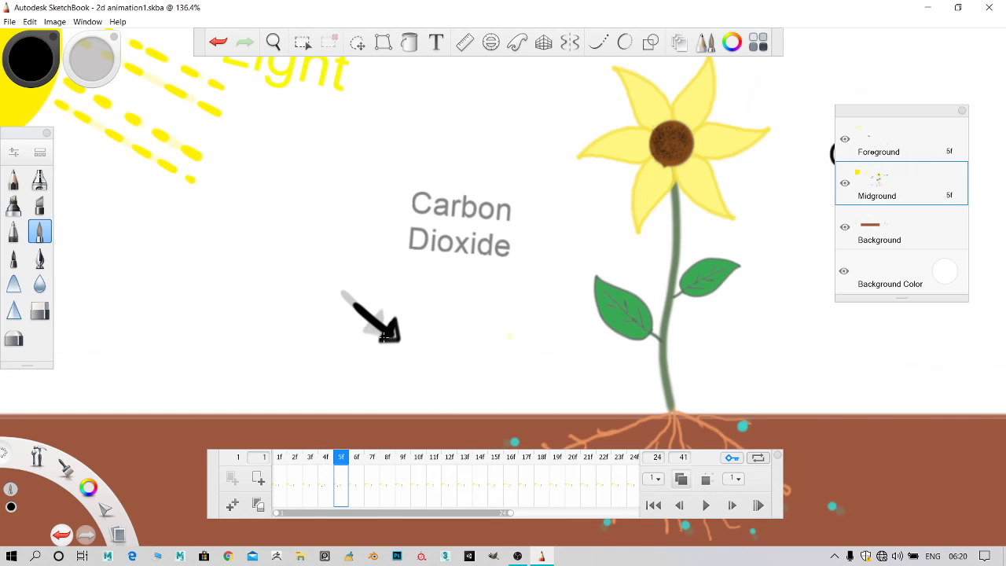
# Fill in the arrowheads with solid black brush strokes in frames 6 to 12
pyautogui.click(358, 476)
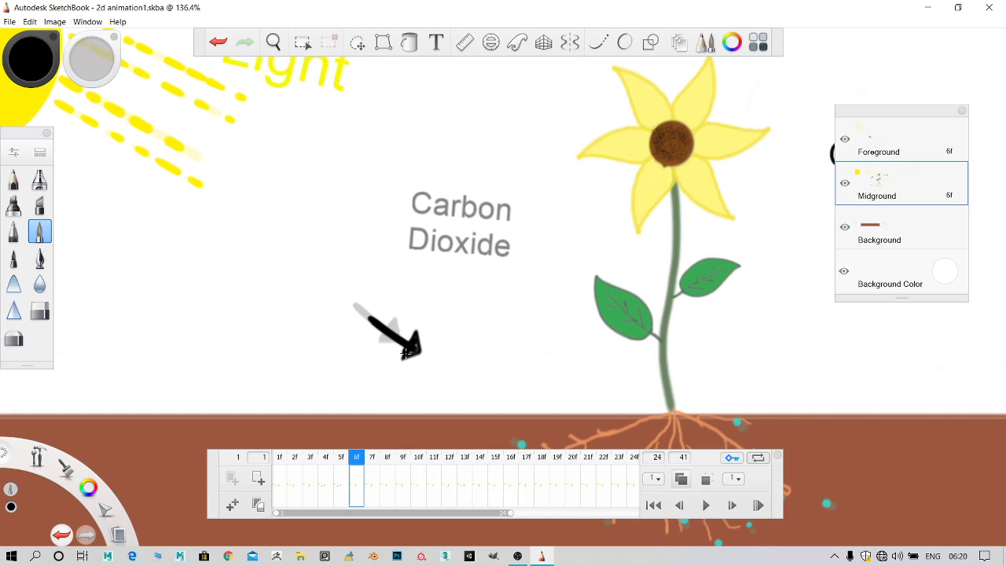
pyautogui.click(373, 470)
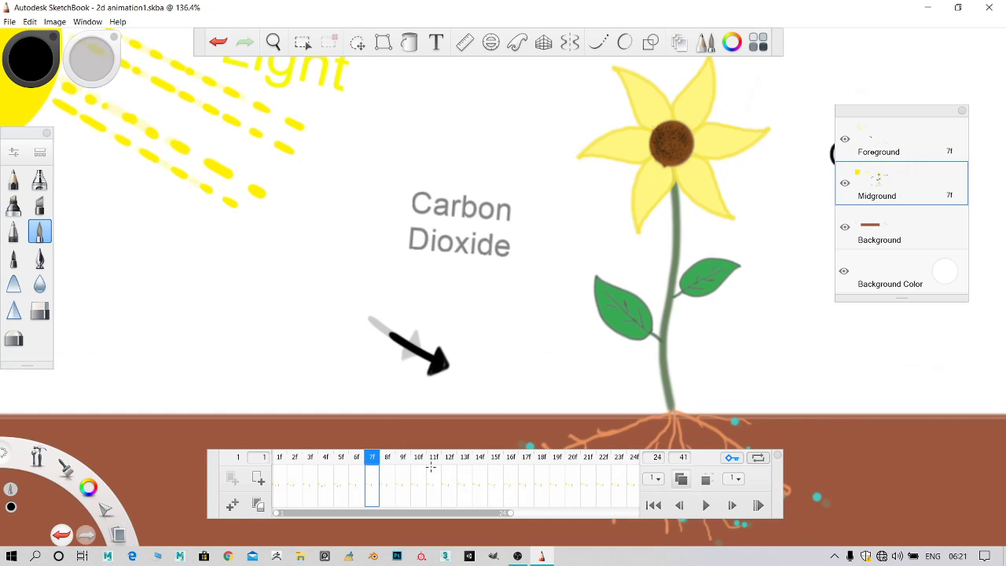
pyautogui.click(387, 469)
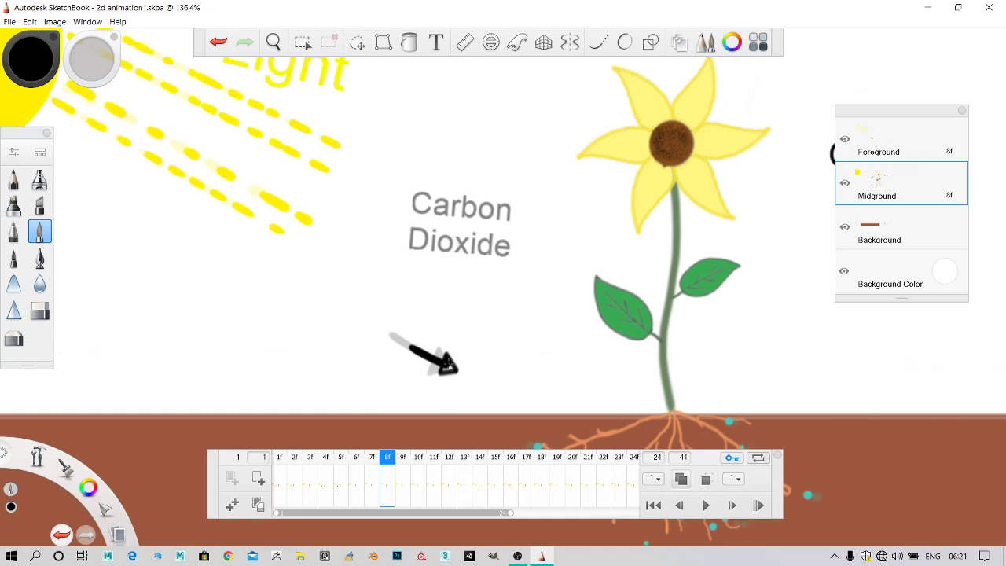
pyautogui.click(397, 464)
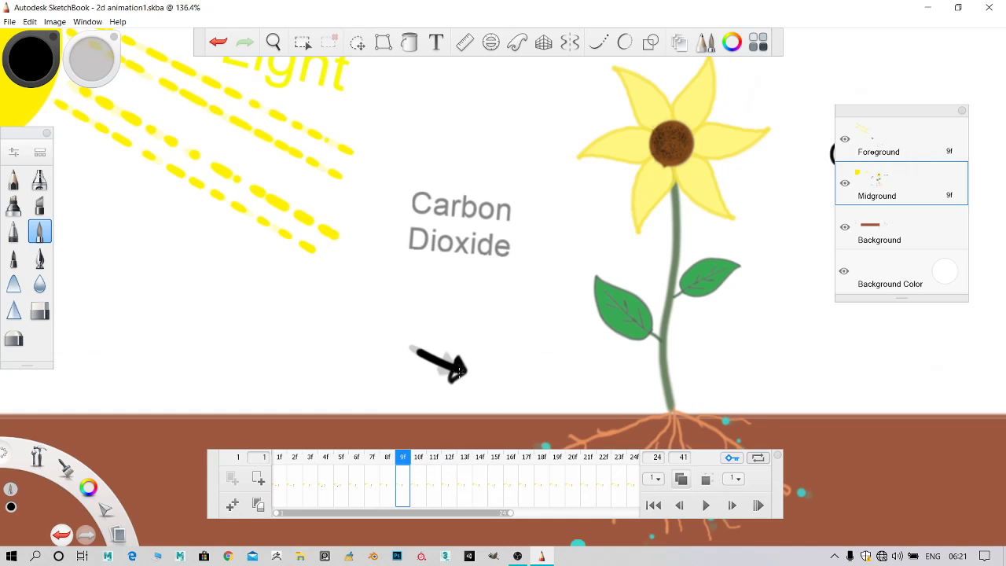
pyautogui.click(419, 464)
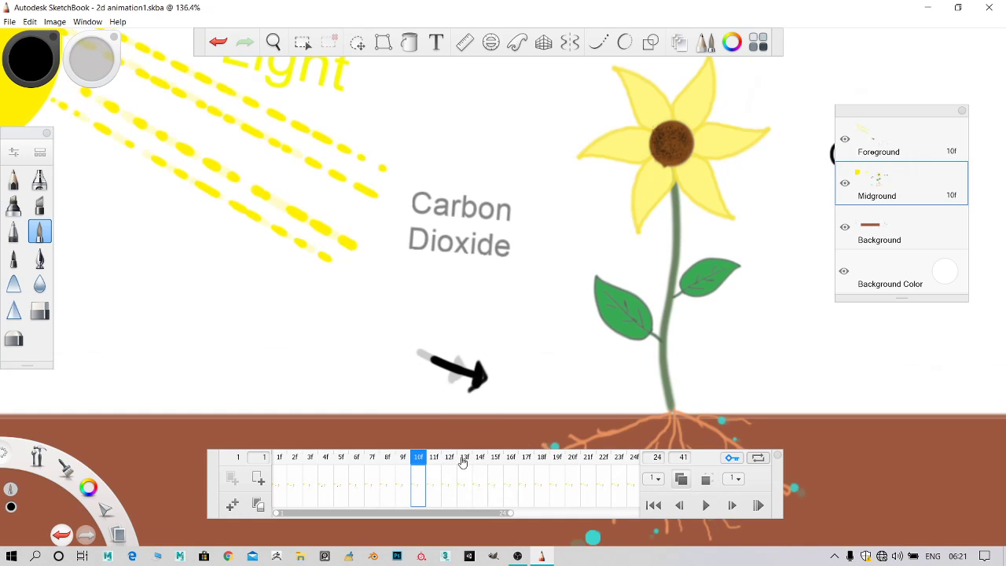
pyautogui.click(434, 463)
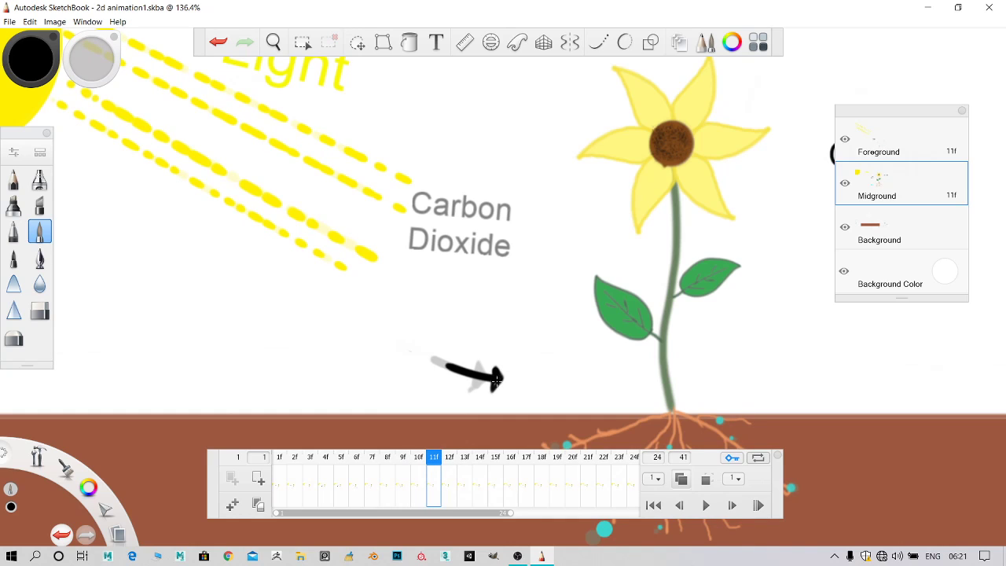
pyautogui.click(449, 464)
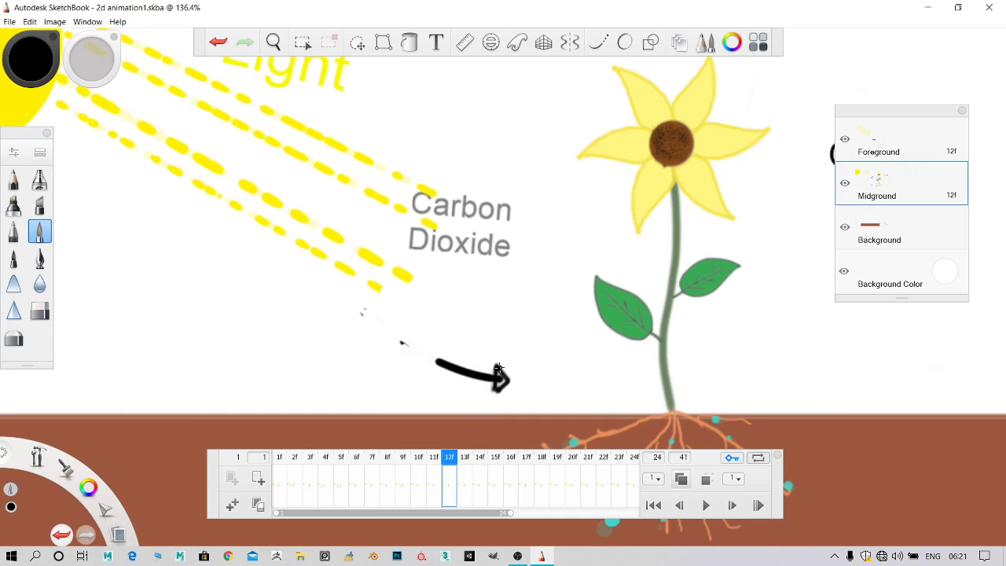
# Fill in the arrowheads with solid black brush strokes in frames 13 to 19
pyautogui.click(468, 476)
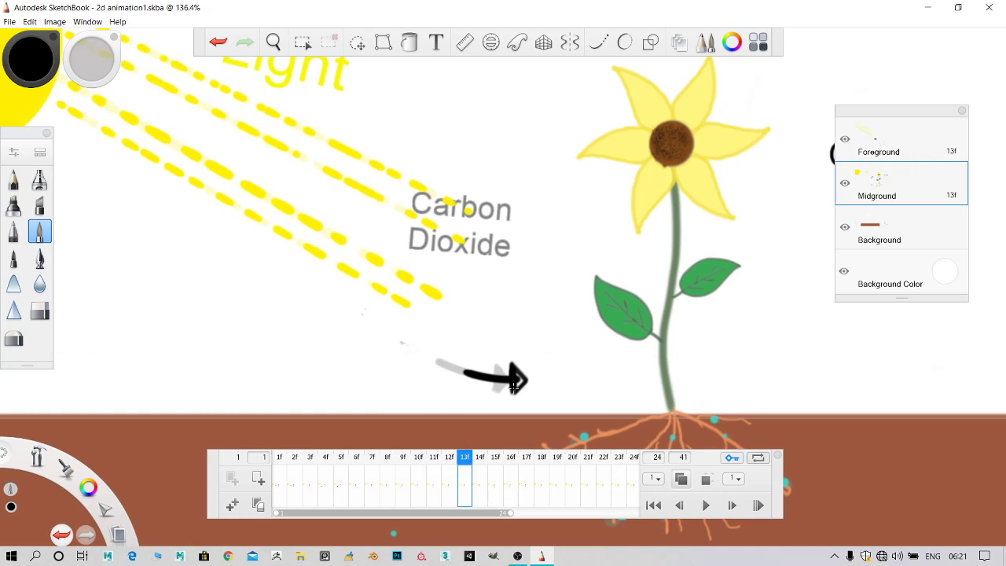
pyautogui.click(479, 475)
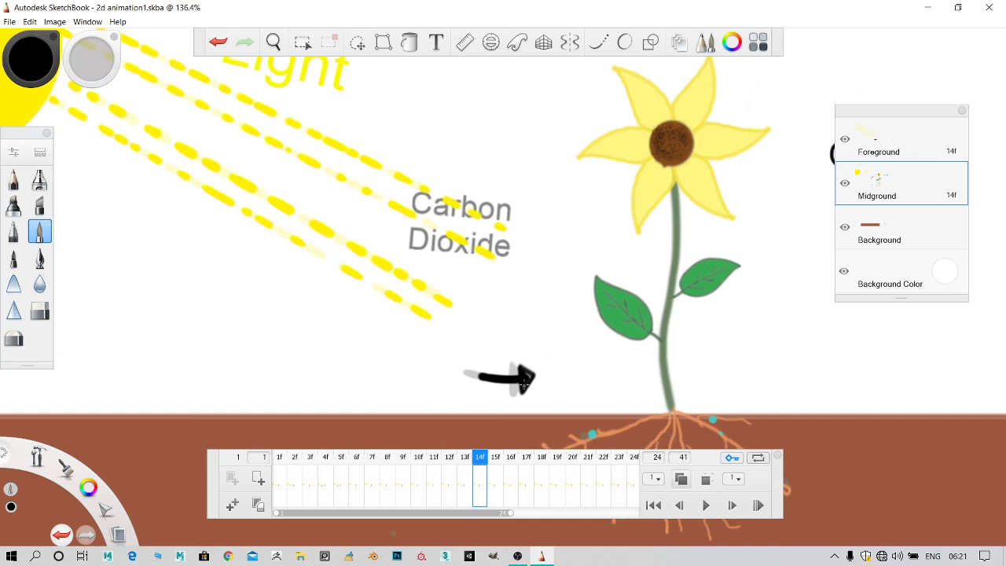
pyautogui.click(495, 475)
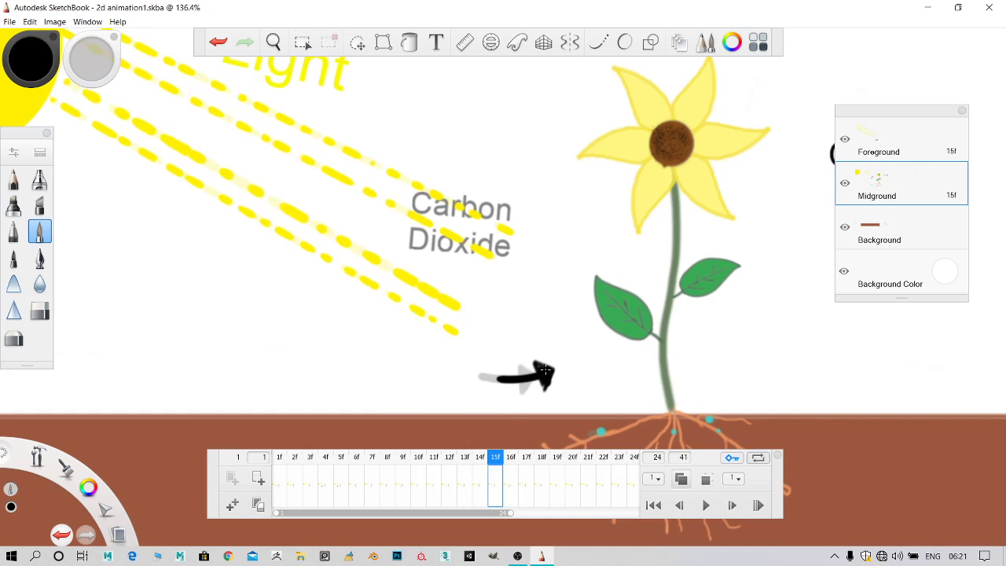
pyautogui.click(511, 475)
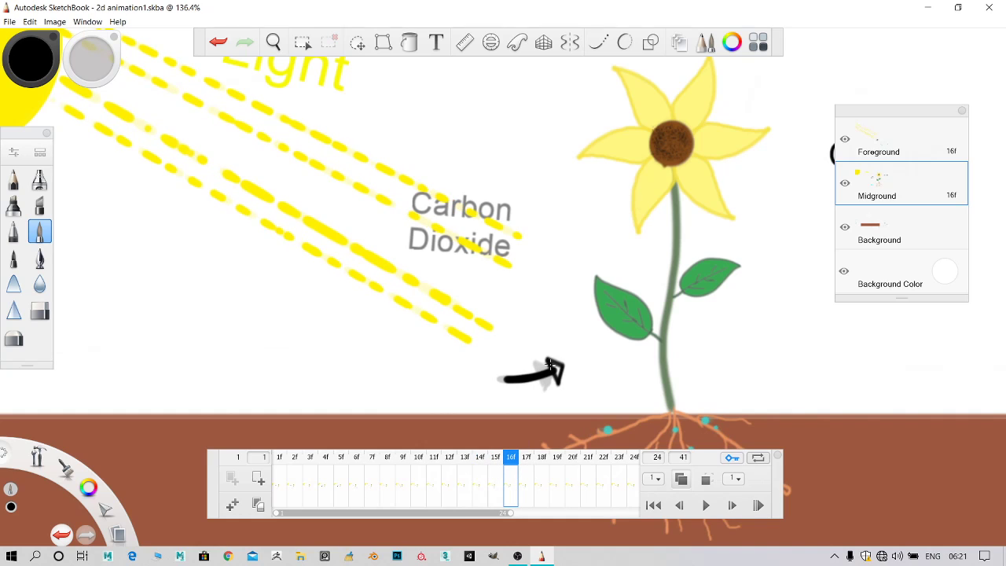
pyautogui.click(527, 472)
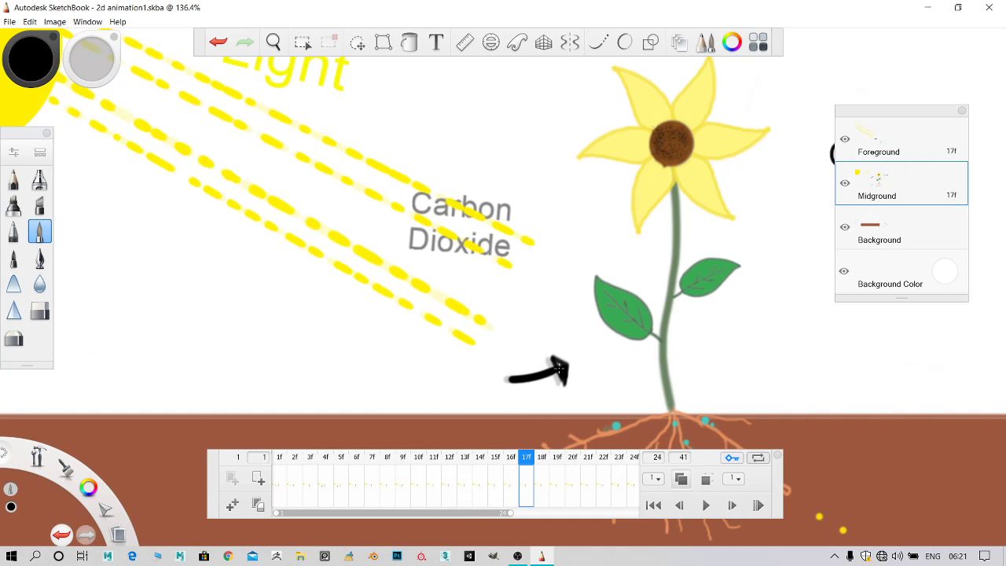
pyautogui.click(542, 471)
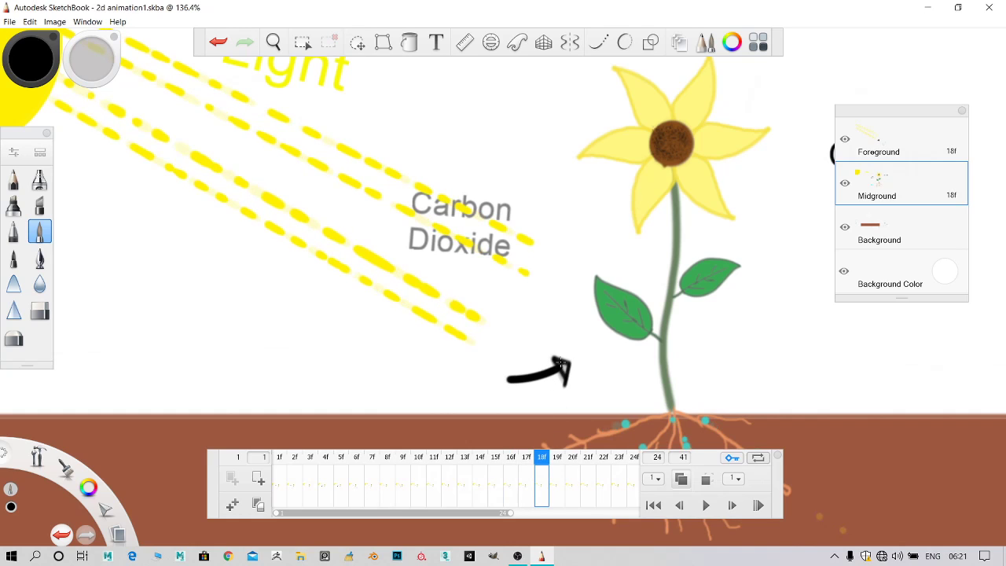
pyautogui.click(559, 462)
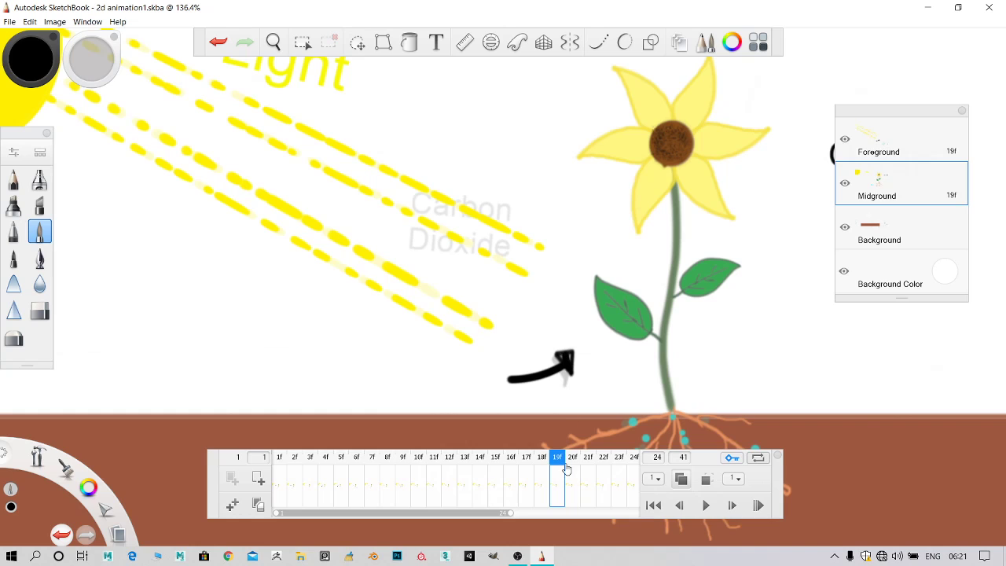
# Return to frame 18 and hide and show the Midground layer repeatedly to examine its "Carbon Dioxide" label and arrowhead
pyautogui.click(542, 470)
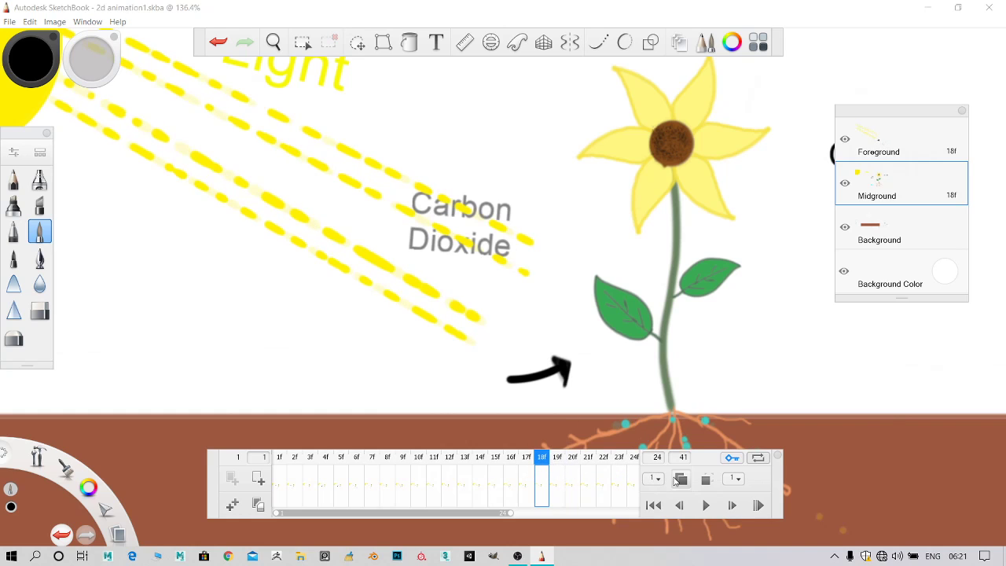
pyautogui.click(845, 182)
pyautogui.click(845, 182)
pyautogui.click(845, 183)
pyautogui.click(845, 182)
pyautogui.click(846, 183)
pyautogui.click(845, 182)
pyautogui.click(845, 183)
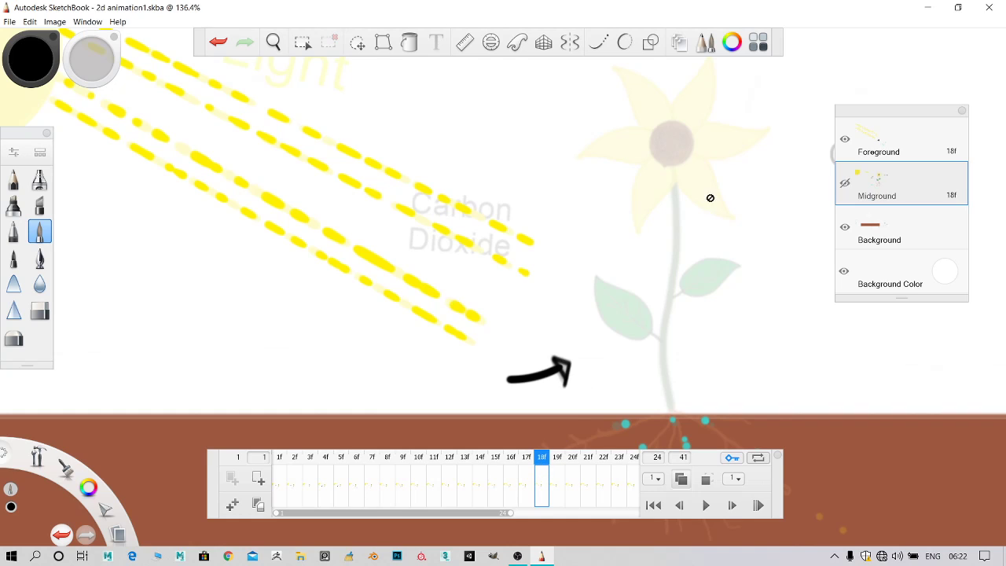
pyautogui.click(843, 186)
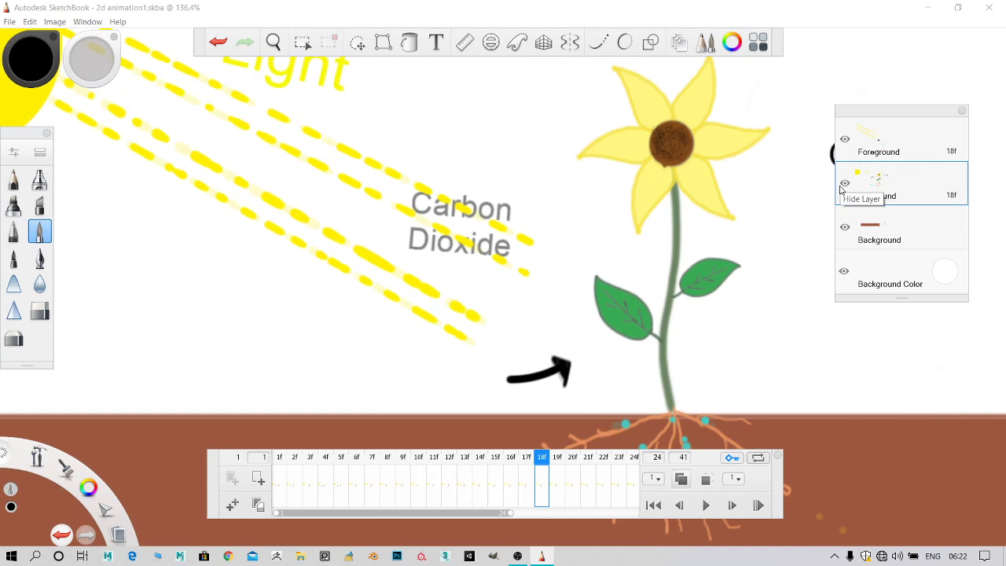
# Compare frames 19 and 20, and fill in the arrowheads with solid black in frames 20 to 24
pyautogui.click(570, 464)
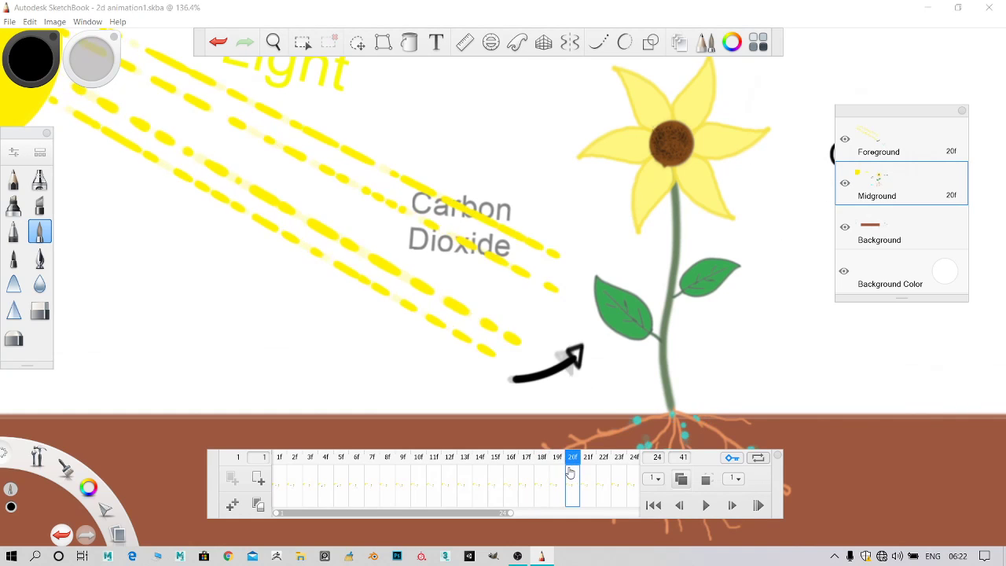
pyautogui.click(560, 470)
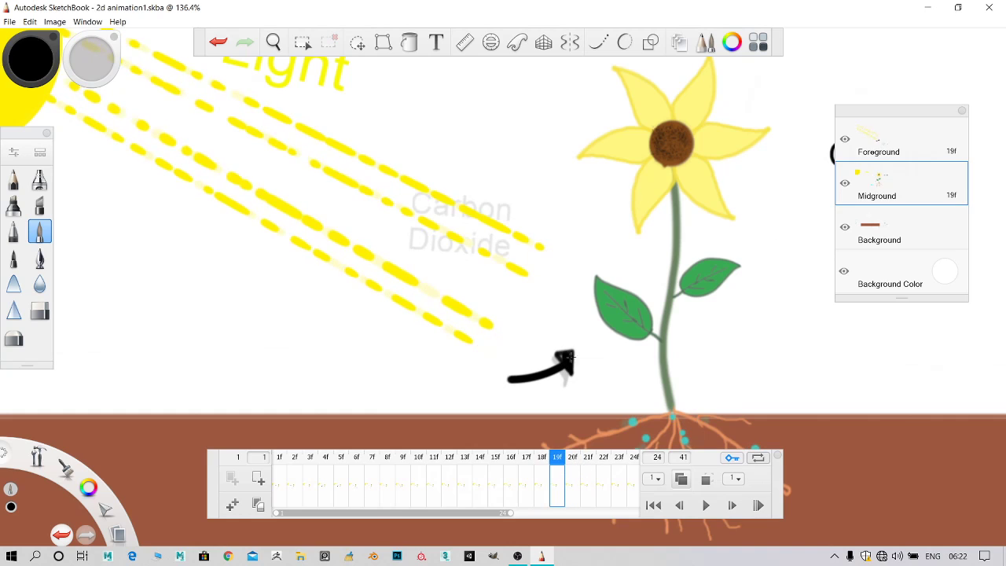
pyautogui.click(574, 479)
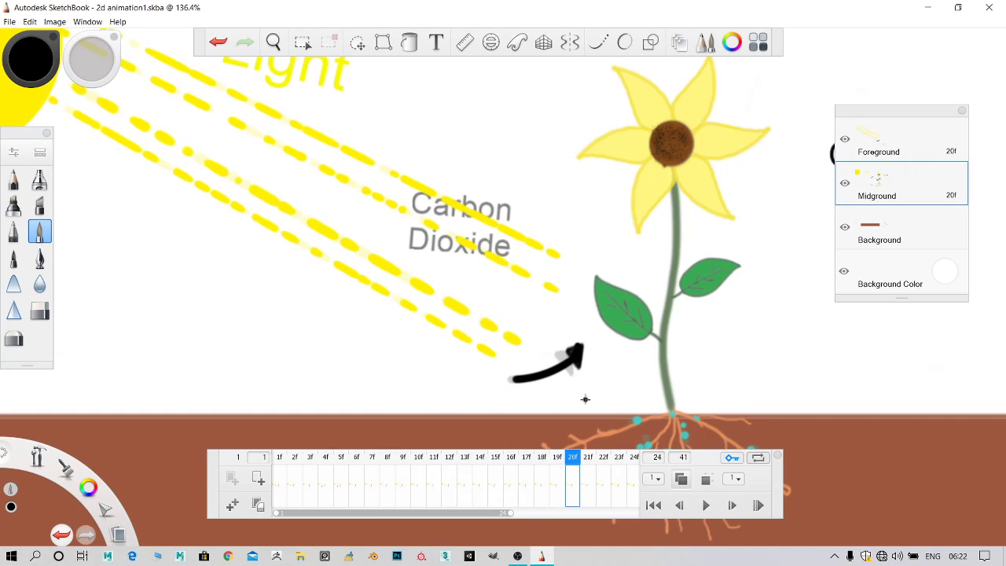
pyautogui.click(590, 482)
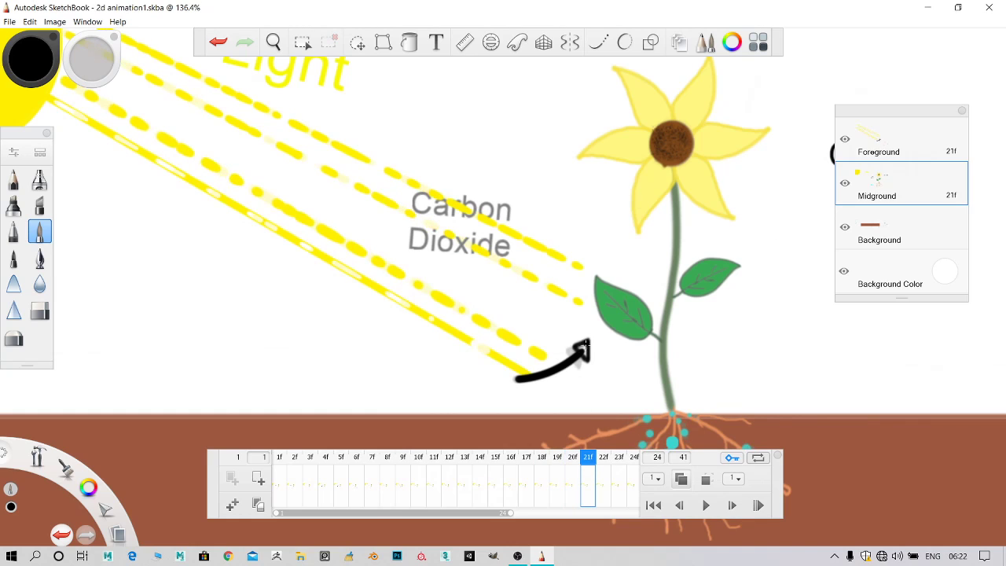
pyautogui.click(606, 483)
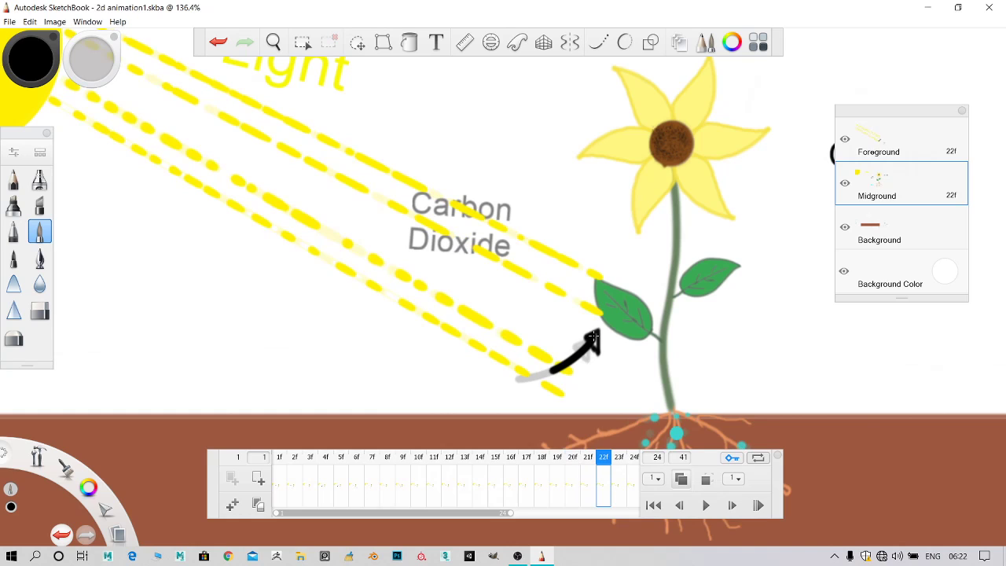
pyautogui.click(618, 482)
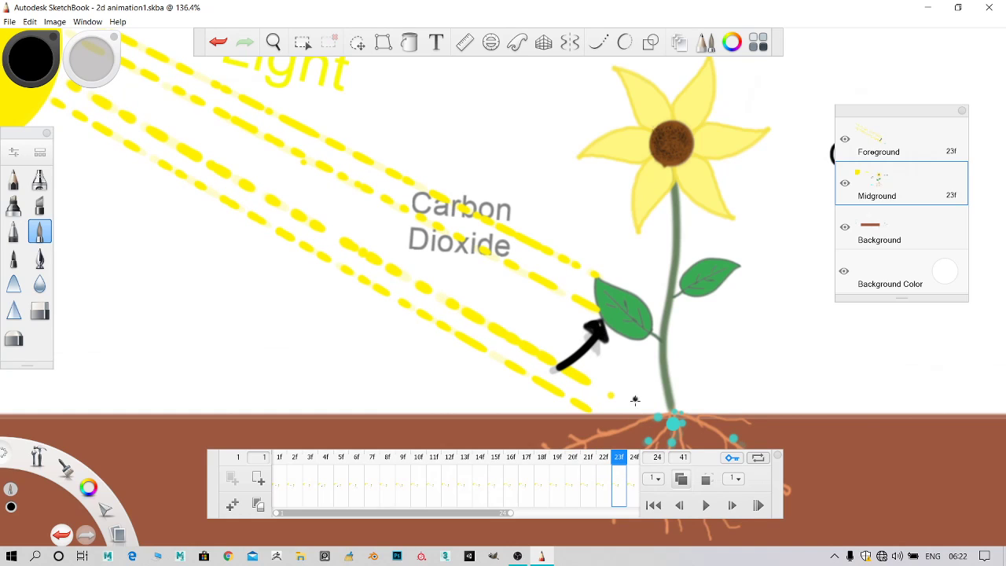
pyautogui.click(633, 479)
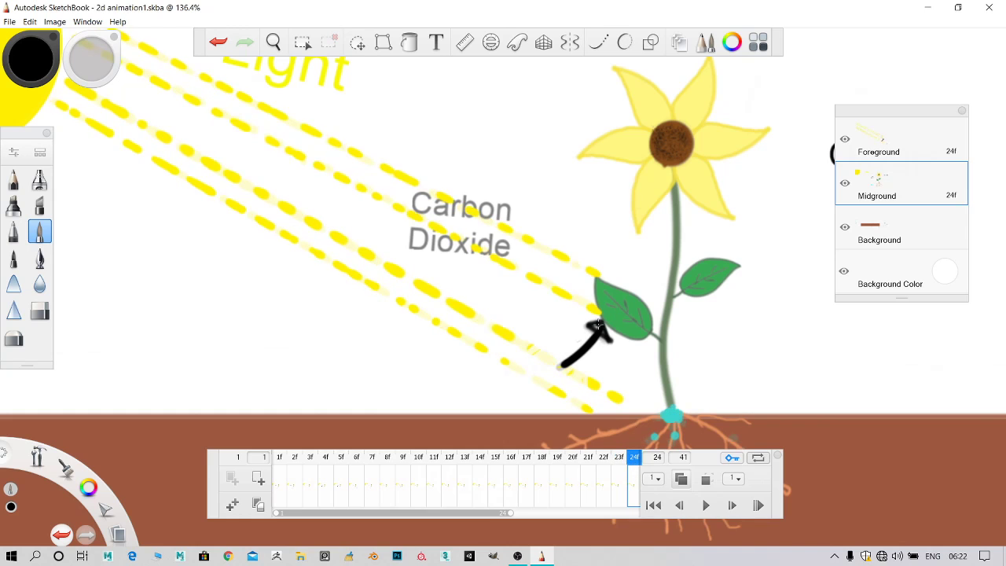
# Play the animation with the whole scene in view to check the arrow and the "Carbon Dioxide" label
pyautogui.scroll(-2, 596, 338)
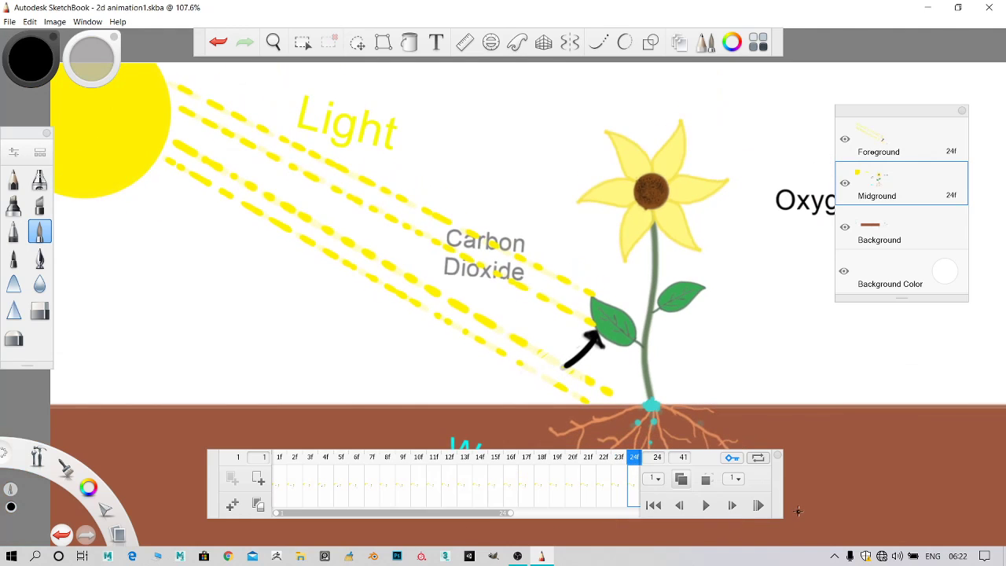
pyautogui.click(706, 505)
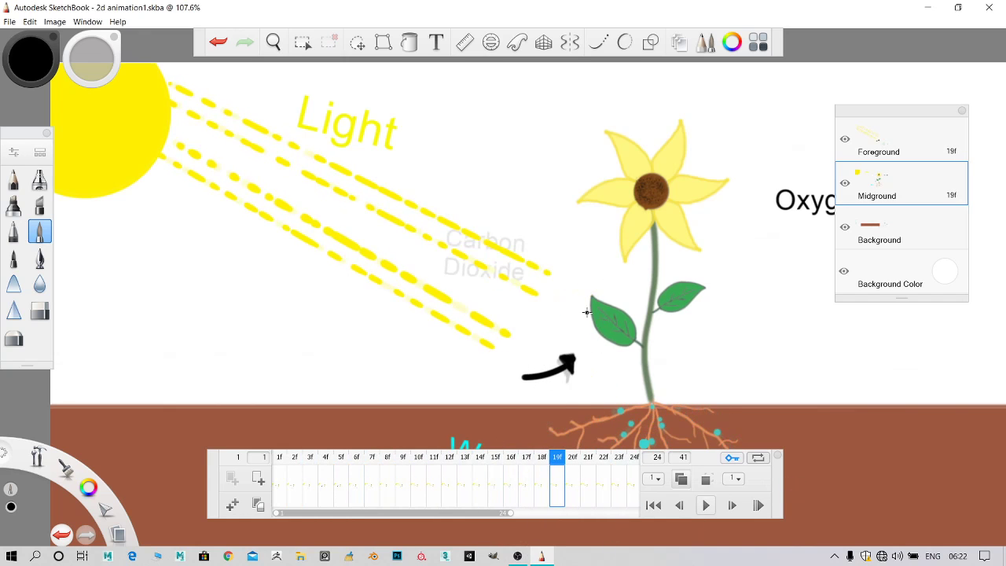
pyautogui.scroll(-2, 586, 313)
pyautogui.scroll(-2, 586, 314)
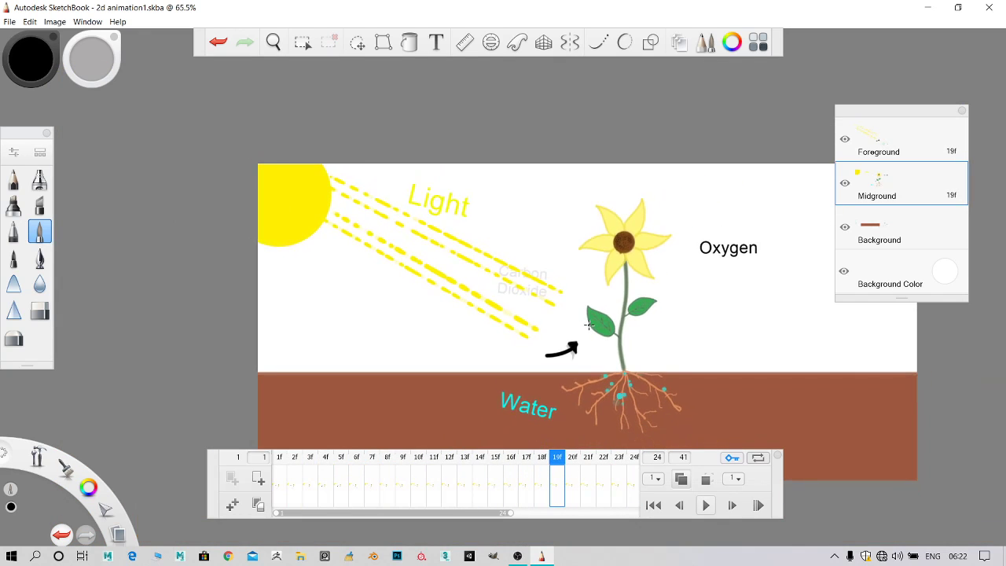
# Return to frame 1 and hide and show the Midground layer to check that it holds the "Carbon Dioxide" label
pyautogui.click(287, 464)
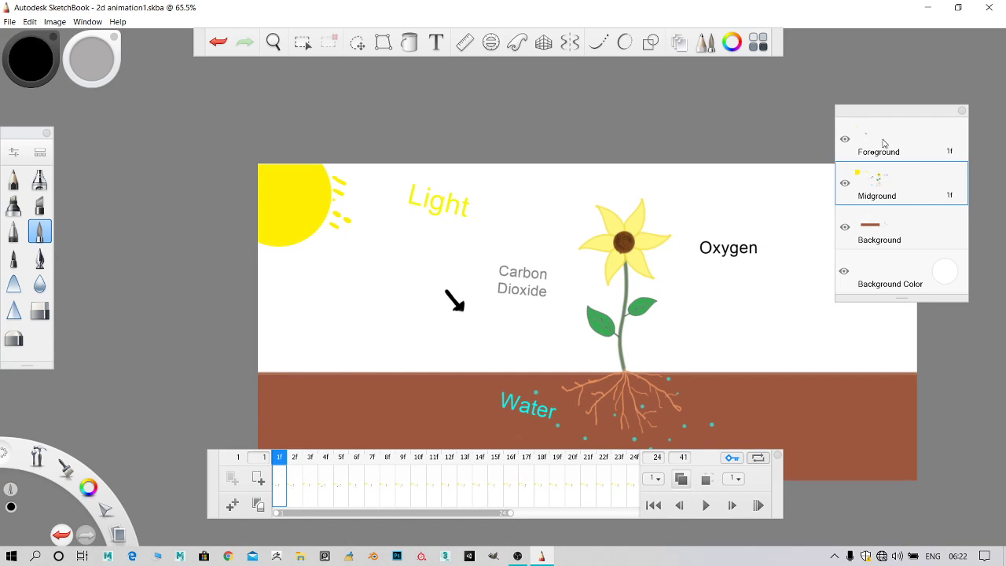
pyautogui.click(845, 184)
pyautogui.click(846, 183)
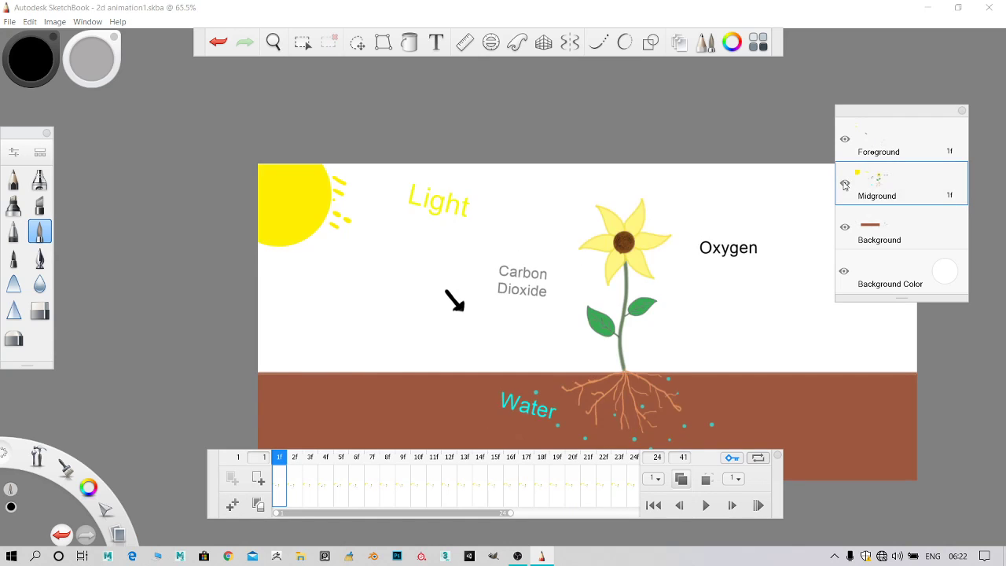
pyautogui.click(846, 183)
pyautogui.click(846, 183)
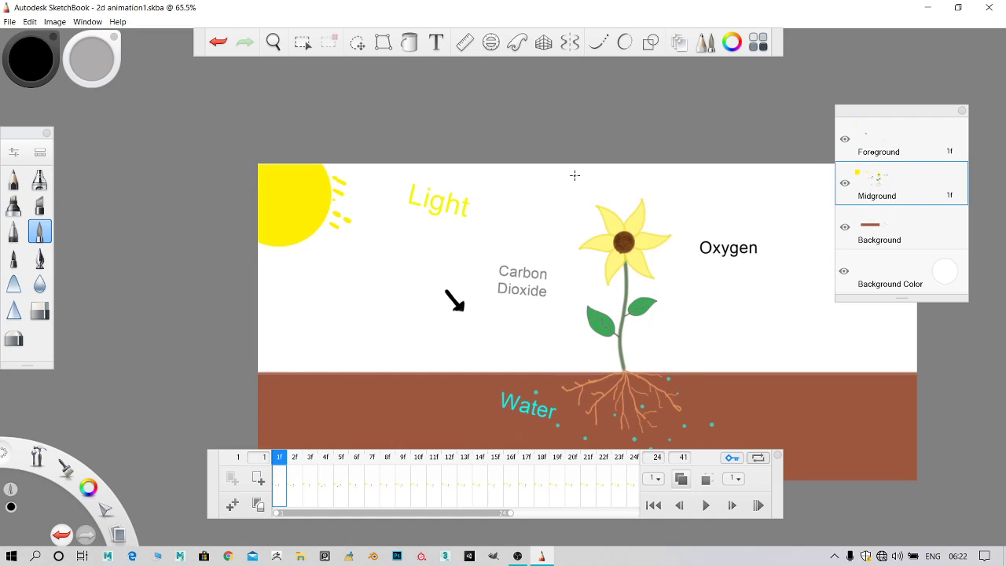
# Erase the "Carbon Dioxide" label from frames 1 and 2 of the Midground layer with the hard eraser
pyautogui.click(39, 310)
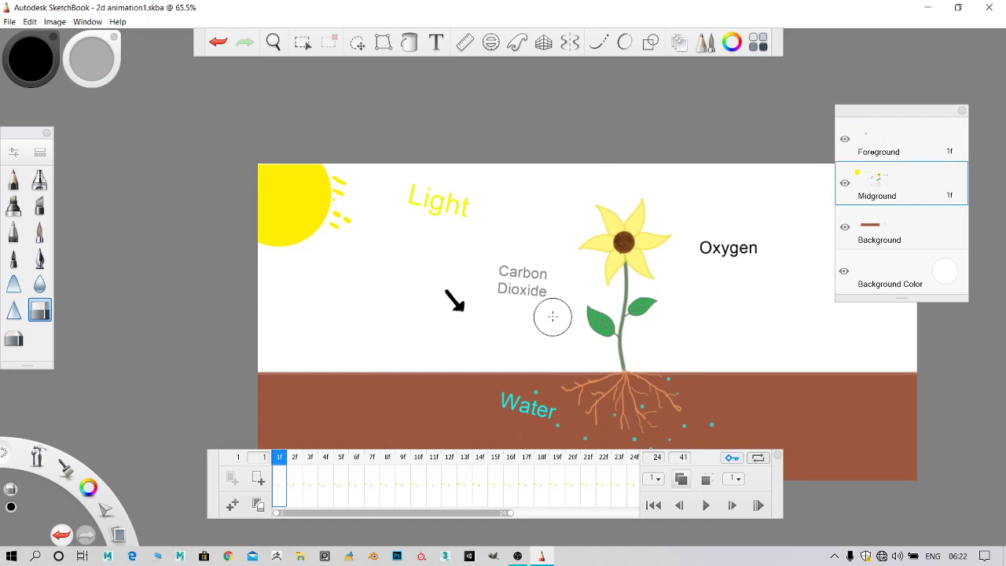
pyautogui.moveTo(551, 271)
pyautogui.mouseDown()
pyautogui.moveTo(528, 314)
pyautogui.moveTo(504, 293)
pyautogui.moveTo(501, 269)
pyautogui.mouseUp()
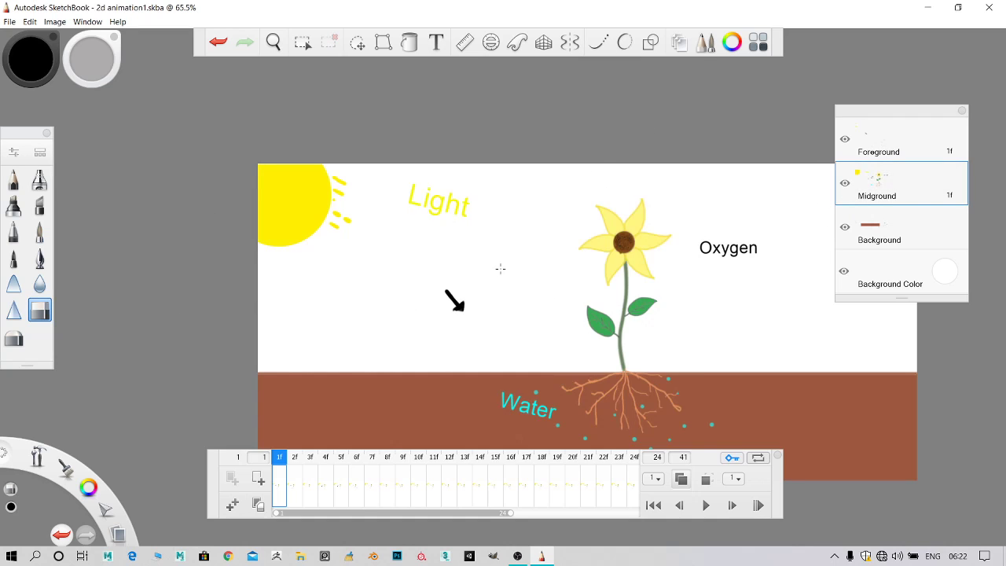
pyautogui.click(294, 461)
pyautogui.click(514, 282)
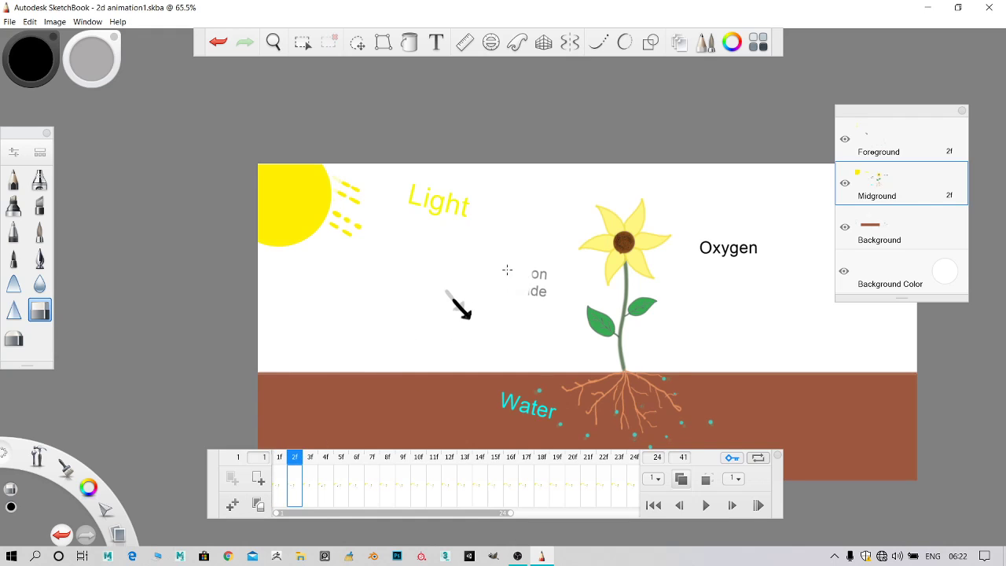
pyautogui.moveTo(507, 269); pyautogui.dragTo(540, 289)
# Erase the "Carbon Dioxide" label from Midground frames 3 to 12, undoing the stray erasure on the leaf
pyautogui.click(313, 470)
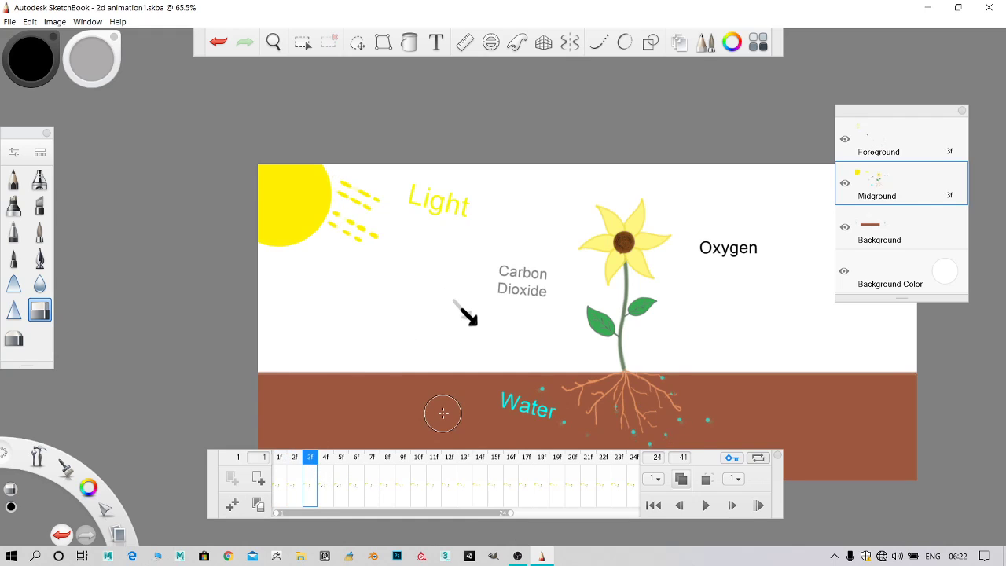
pyautogui.click(591, 318)
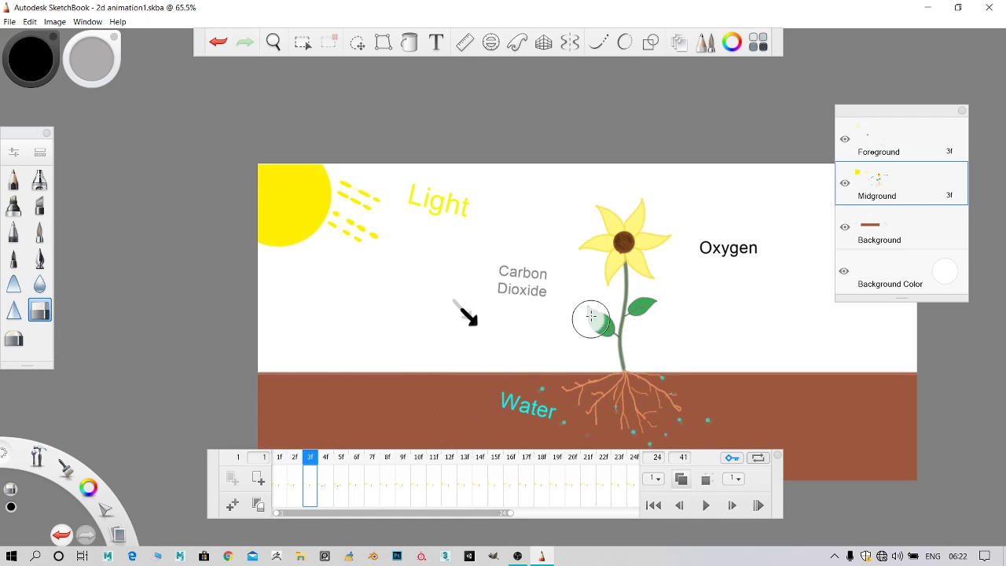
pyautogui.hotkey('ctrl', 'z')
pyautogui.moveTo(523, 271)
pyautogui.mouseDown()
pyautogui.moveTo(507, 294)
pyautogui.moveTo(517, 269)
pyautogui.moveTo(541, 288)
pyautogui.moveTo(535, 291)
pyautogui.moveTo(534, 275)
pyautogui.moveTo(512, 293)
pyautogui.moveTo(503, 276)
pyautogui.moveTo(547, 288)
pyautogui.moveTo(497, 288)
pyautogui.moveTo(517, 269)
pyautogui.moveTo(516, 296)
pyautogui.moveTo(521, 268)
pyautogui.moveTo(518, 285)
pyautogui.moveTo(523, 267)
pyautogui.moveTo(538, 279)
pyautogui.moveTo(508, 297)
pyautogui.moveTo(536, 286)
pyautogui.moveTo(507, 287)
pyautogui.moveTo(540, 277)
pyautogui.moveTo(546, 288)
pyautogui.moveTo(522, 305)
pyautogui.moveTo(537, 289)
pyautogui.moveTo(496, 282)
pyautogui.moveTo(525, 266)
pyautogui.moveTo(536, 273)
pyautogui.moveTo(514, 294)
pyautogui.moveTo(522, 273)
pyautogui.moveTo(519, 299)
pyautogui.moveTo(523, 264)
pyautogui.moveTo(549, 267)
pyautogui.moveTo(524, 306)
pyautogui.moveTo(530, 270)
pyautogui.mouseUp()
pyautogui.press('Right')
pyautogui.click(534, 275)
pyautogui.press('Right')
pyautogui.press('Right')
pyautogui.press('Right')
pyautogui.press('Right')
pyautogui.press('Right')
pyautogui.press('Right')
pyautogui.press('Right')
pyautogui.press('Right')
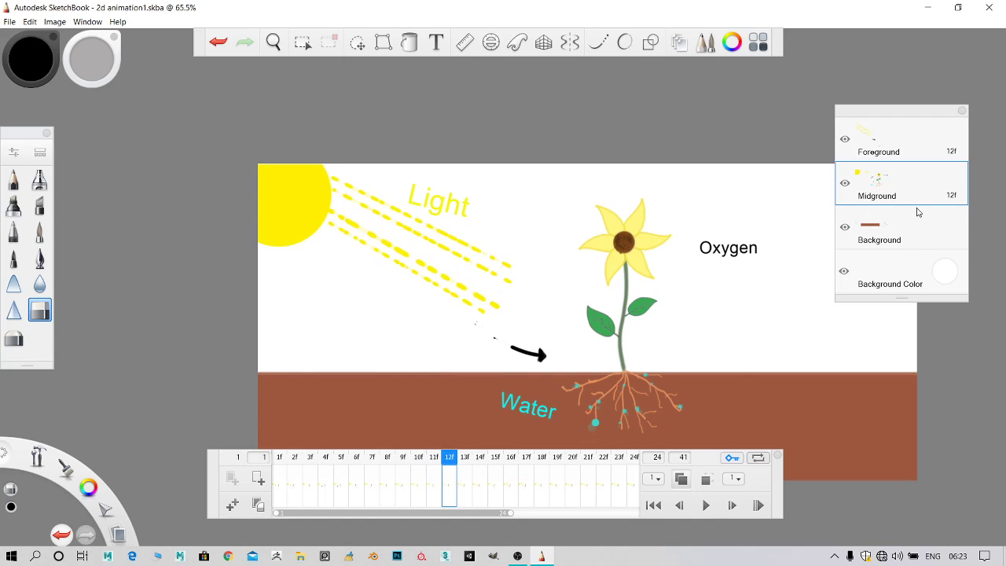
# Erase the stray black specks behind the arrow on the Foreground layer in frame 12, keeping the light rays intact
pyautogui.click(882, 156)
pyautogui.moveTo(464, 332); pyautogui.dragTo(490, 328)
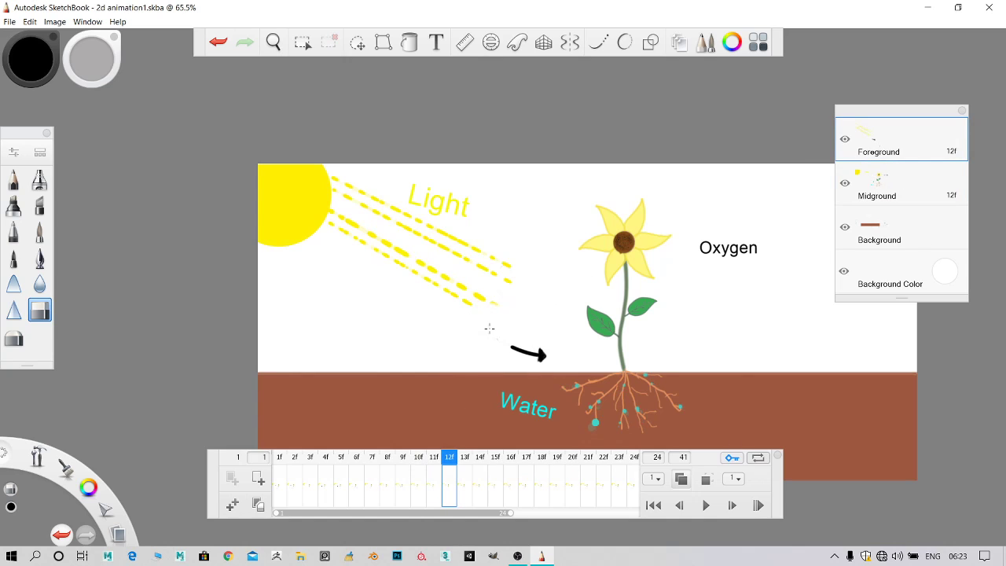
pyautogui.hotkey('ctrl', 'z')
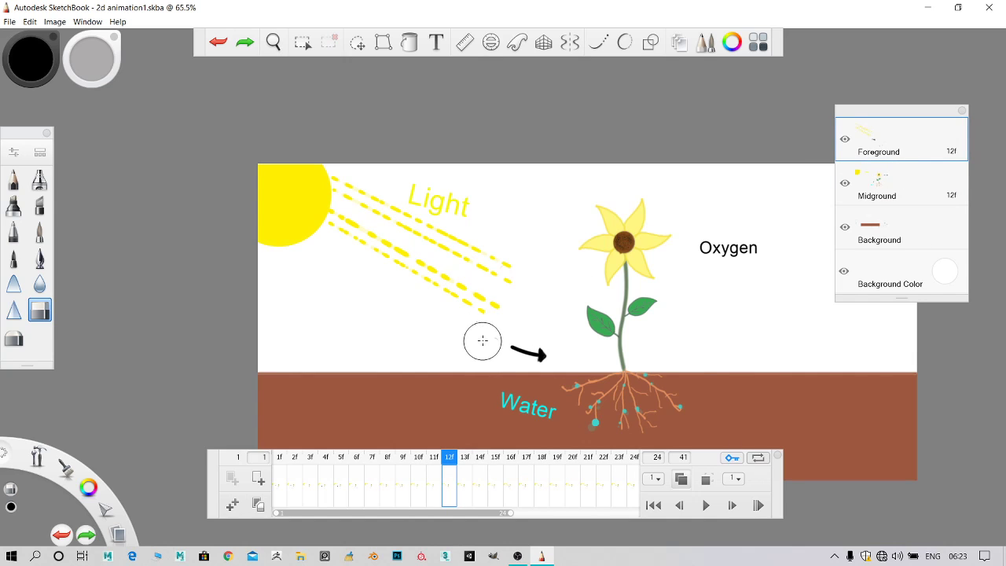
pyautogui.moveTo(489, 341); pyautogui.dragTo(474, 335)
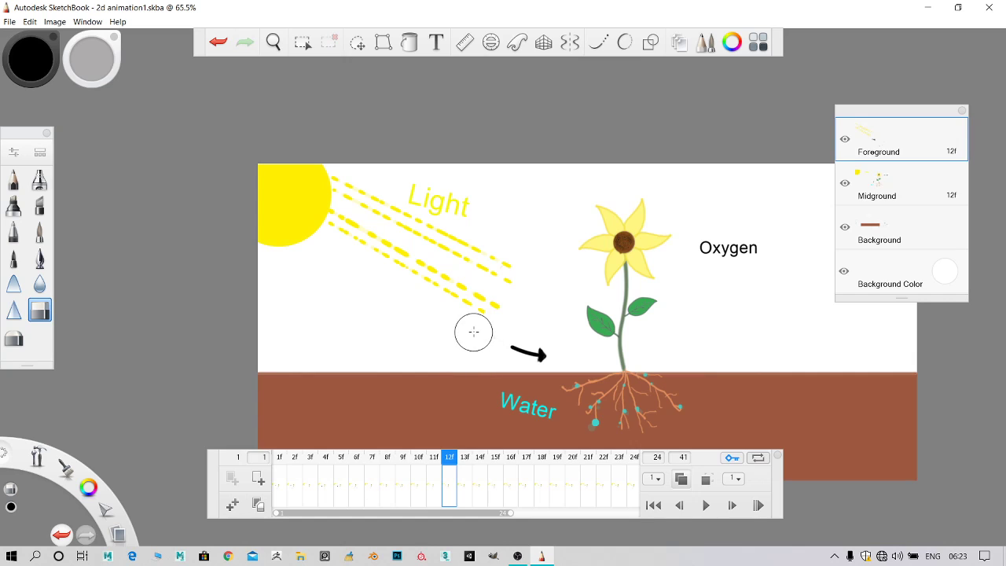
# Erase the "Carbon Dioxide" label from frames 13 to 24 of the Midground layer
pyautogui.click(893, 194)
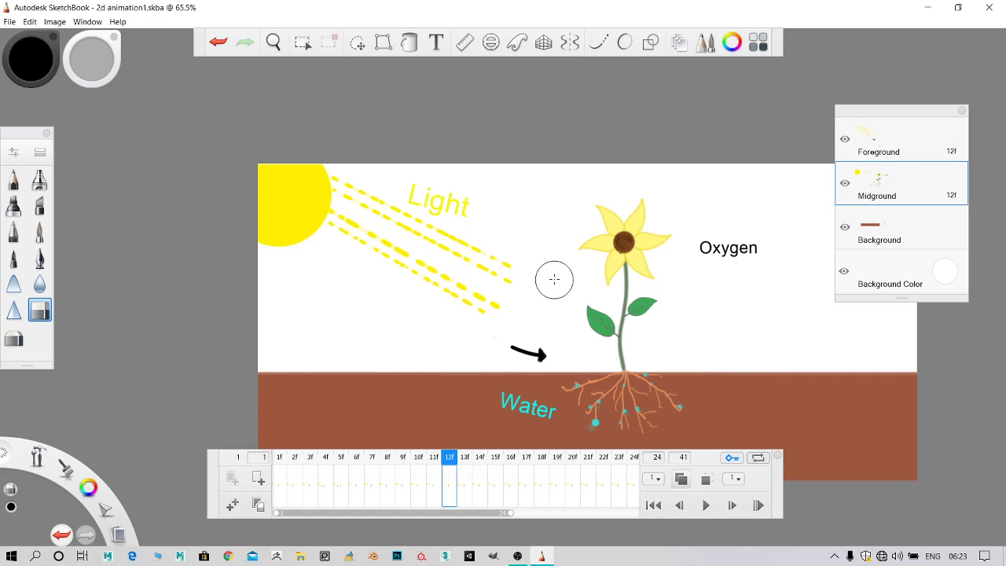
pyautogui.press('Right')
pyautogui.moveTo(542, 249)
pyautogui.mouseDown()
pyautogui.moveTo(540, 322)
pyautogui.moveTo(522, 267)
pyautogui.moveTo(491, 308)
pyautogui.moveTo(508, 275)
pyautogui.moveTo(527, 307)
pyautogui.moveTo(533, 268)
pyautogui.moveTo(509, 301)
pyautogui.moveTo(520, 300)
pyautogui.moveTo(530, 268)
pyautogui.moveTo(524, 294)
pyautogui.moveTo(530, 269)
pyautogui.moveTo(498, 285)
pyautogui.moveTo(551, 281)
pyautogui.moveTo(508, 289)
pyautogui.moveTo(530, 270)
pyautogui.moveTo(509, 301)
pyautogui.moveTo(530, 268)
pyautogui.moveTo(540, 282)
pyautogui.moveTo(505, 304)
pyautogui.moveTo(524, 266)
pyautogui.moveTo(522, 297)
pyautogui.moveTo(531, 296)
pyautogui.moveTo(505, 291)
pyautogui.moveTo(541, 276)
pyautogui.moveTo(501, 286)
pyautogui.moveTo(539, 283)
pyautogui.moveTo(513, 303)
pyautogui.mouseUp()
pyautogui.press('Right')
pyautogui.press('Right')
pyautogui.press('Right')
pyautogui.press('Right')
pyautogui.press('Right')
pyautogui.press('Right')
pyautogui.press('Right')
pyautogui.press('Right')
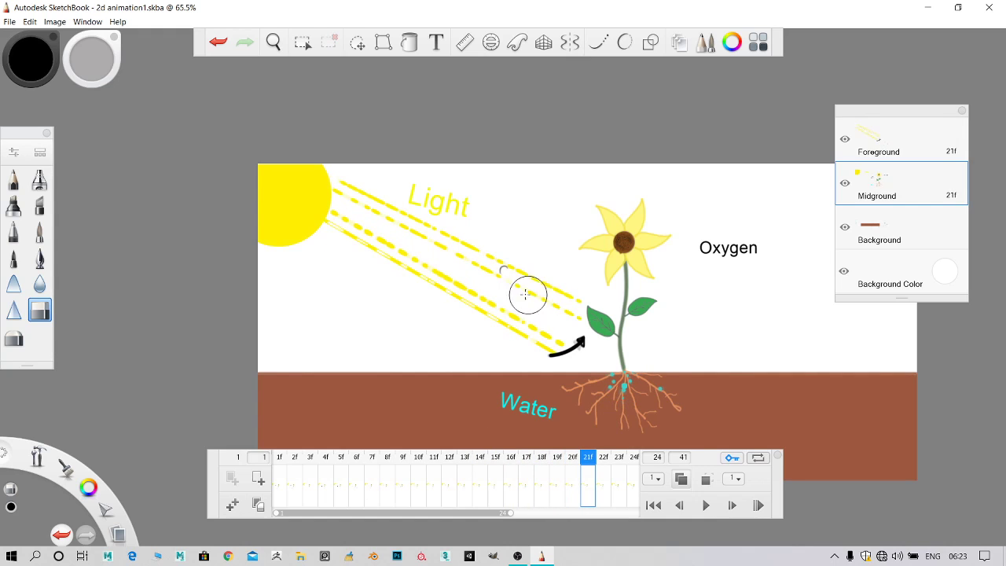
pyautogui.press('Right')
pyautogui.moveTo(533, 269)
pyautogui.mouseDown()
pyautogui.moveTo(523, 305)
pyautogui.moveTo(516, 262)
pyautogui.moveTo(531, 288)
pyautogui.moveTo(514, 289)
pyautogui.moveTo(546, 264)
pyautogui.moveTo(519, 279)
pyautogui.mouseUp()
pyautogui.press('Right')
pyautogui.moveTo(524, 278); pyautogui.dragTo(502, 276)
pyautogui.press('Right')
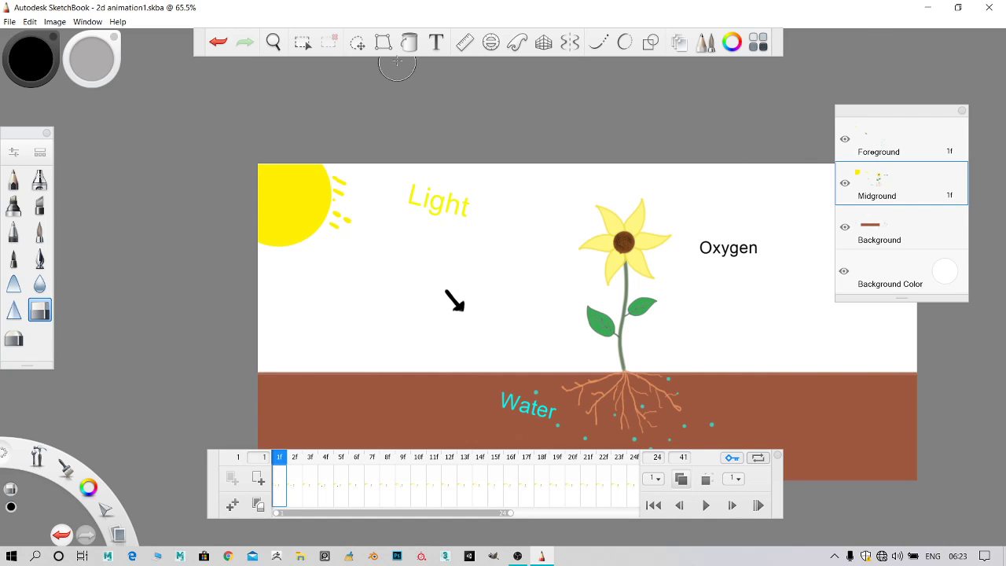
# Add a size 36 "Co2" label with a smaller 2 to Midground frame 1, placed below the lower-left leaf
pyautogui.click(436, 41)
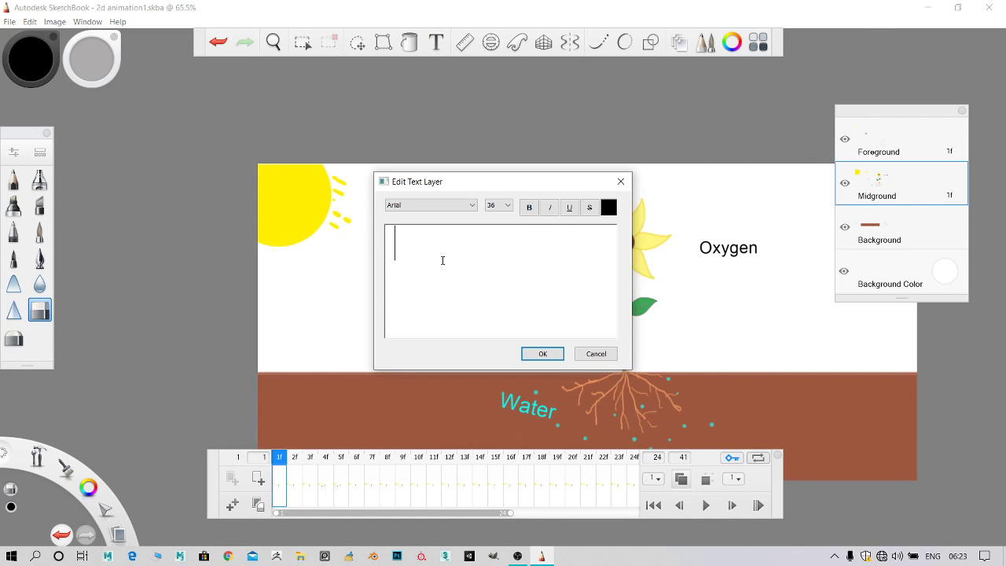
pyautogui.write('Co2')
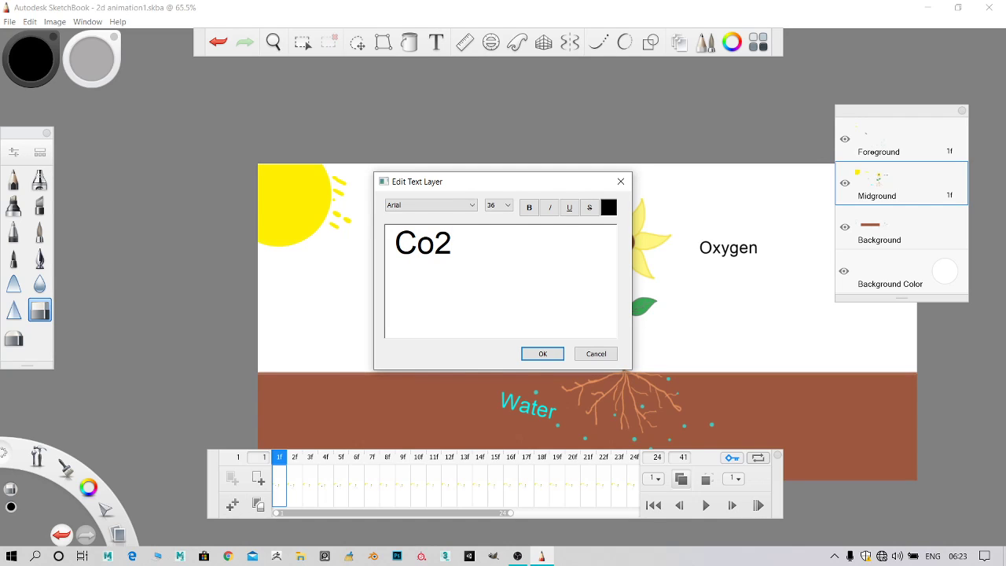
pyautogui.moveTo(445, 246); pyautogui.dragTo(441, 247)
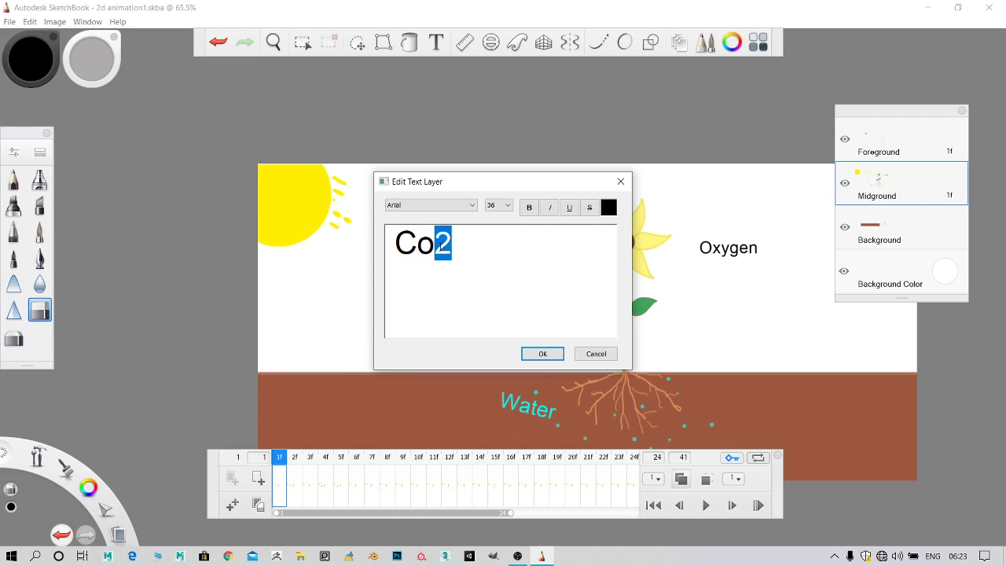
pyautogui.click(497, 207)
pyautogui.click(504, 254)
pyautogui.click(502, 206)
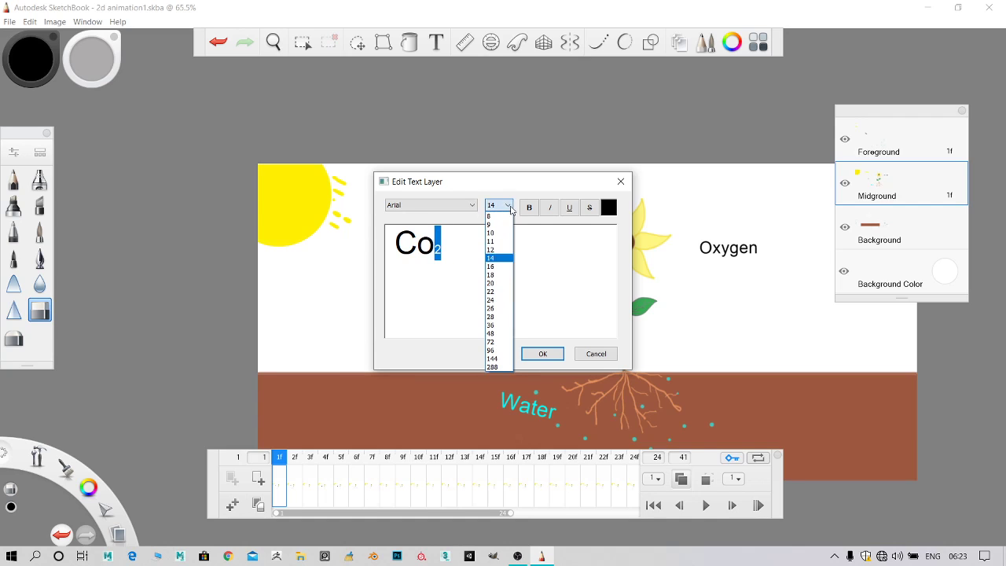
pyautogui.click(493, 258)
pyautogui.click(542, 354)
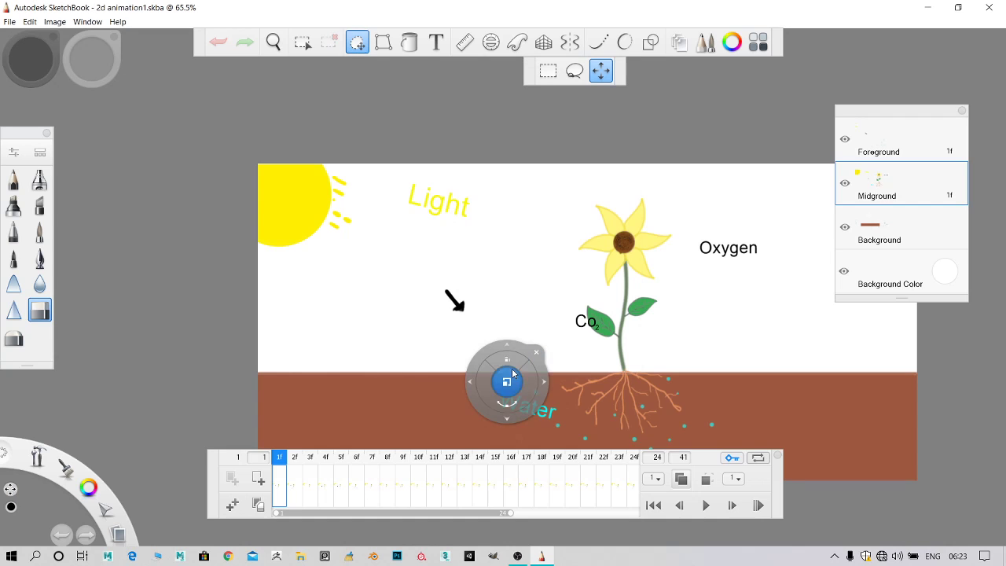
pyautogui.moveTo(541, 379); pyautogui.dragTo(501, 421)
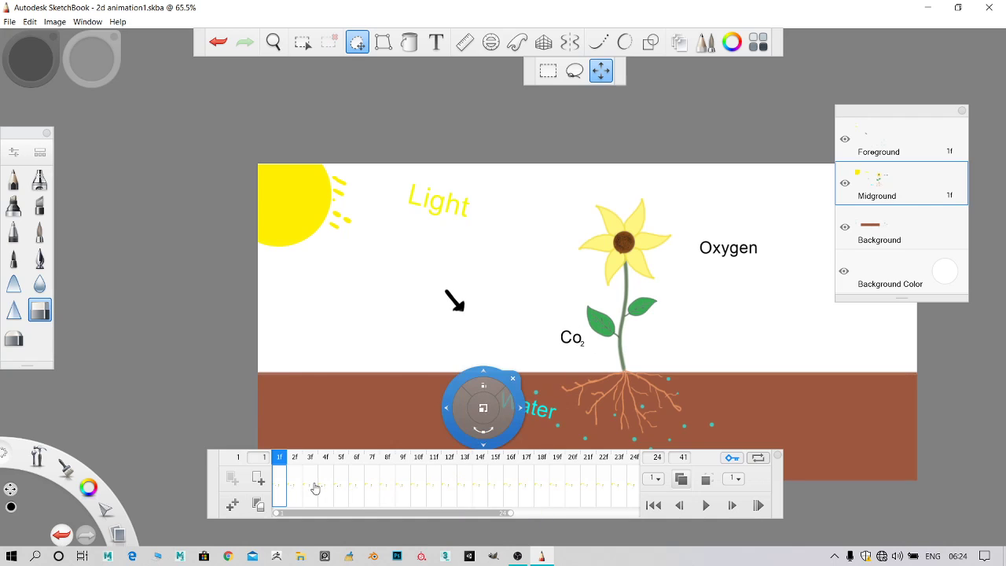
# Play the animation to check the new label across the frames, and return to frame 1
pyautogui.click(706, 506)
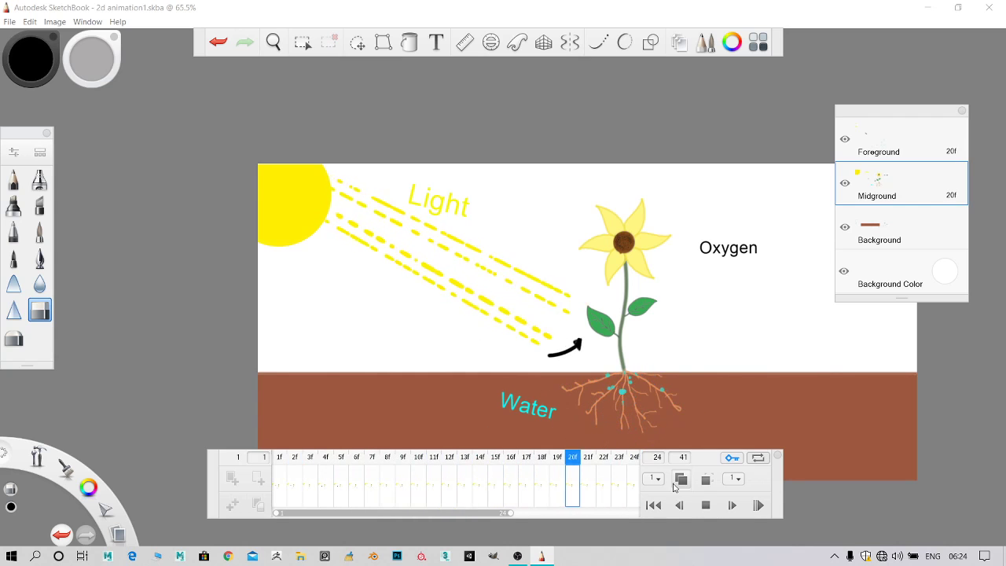
pyautogui.click(281, 462)
pyautogui.click(281, 461)
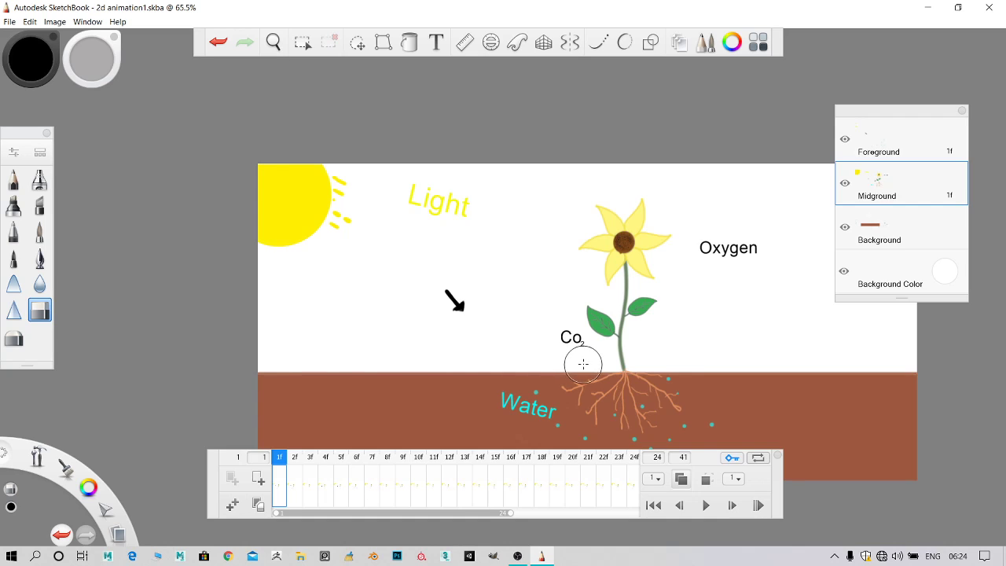
pyautogui.click(911, 240)
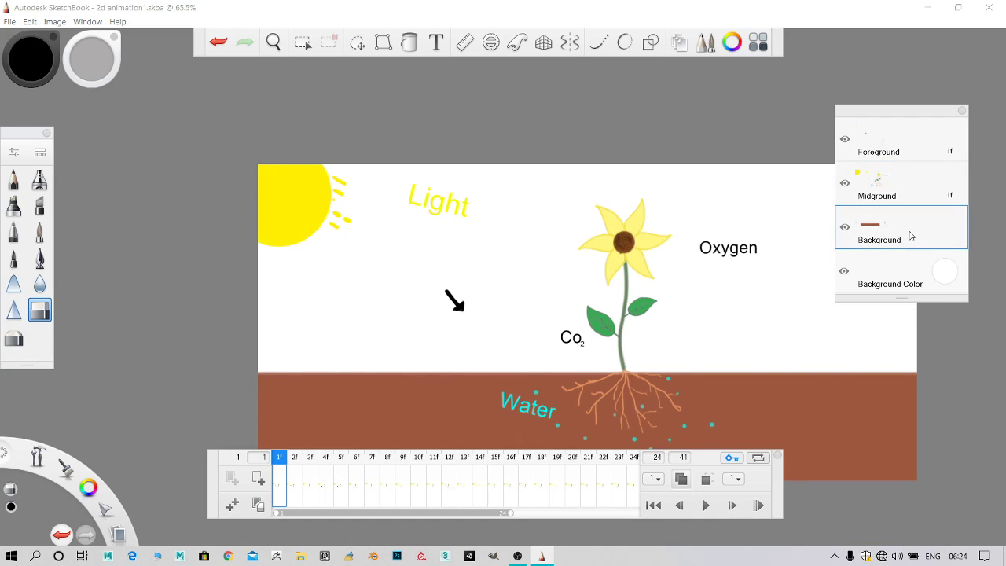
pyautogui.click(865, 193)
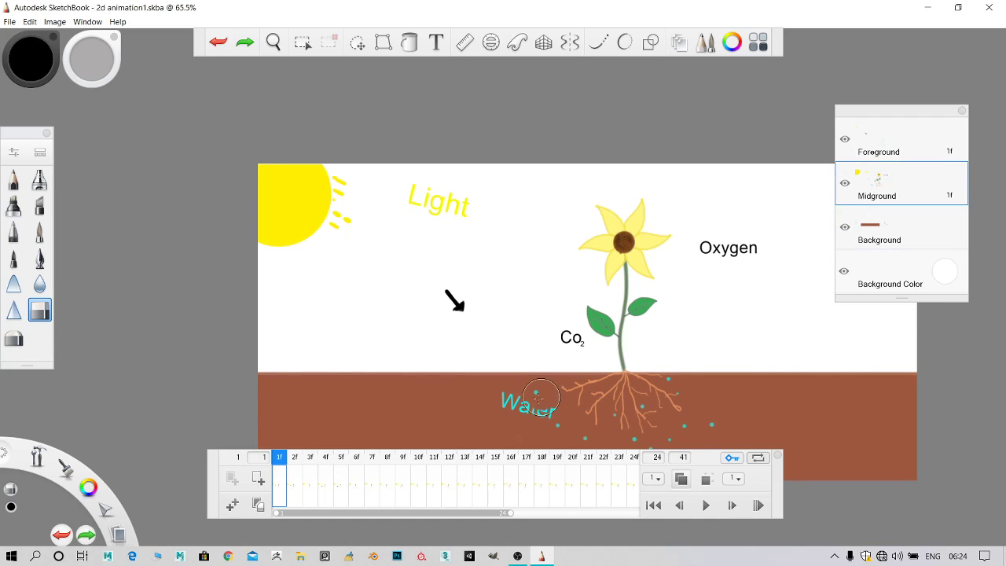
pyautogui.click(299, 472)
pyautogui.hotkey('ctrl', 'z')
pyautogui.hotkey('ctrl', 'z')
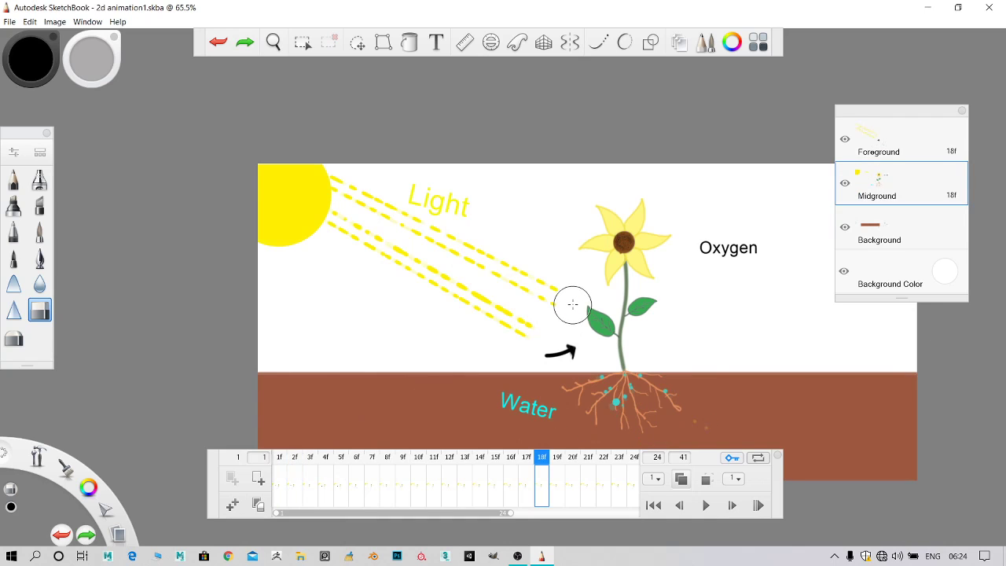
# Start a text label on the Background layer reading "Co2" at size 36
pyautogui.click(879, 229)
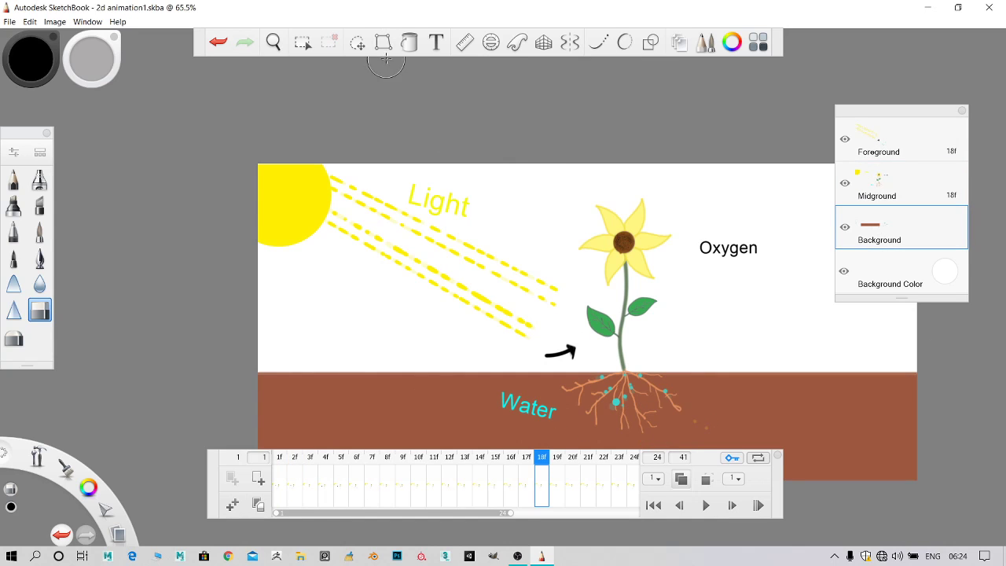
pyautogui.click(437, 41)
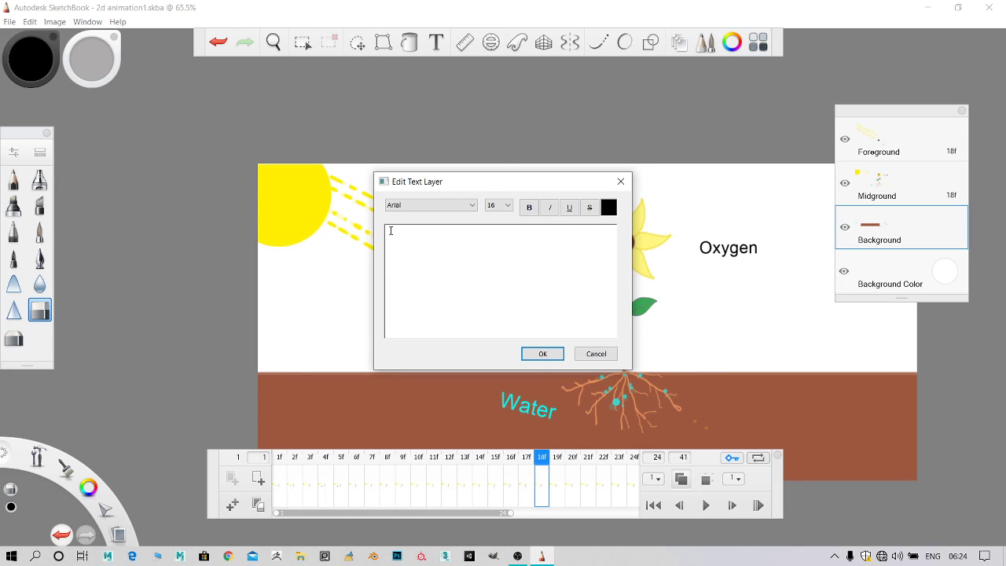
pyautogui.click(499, 205)
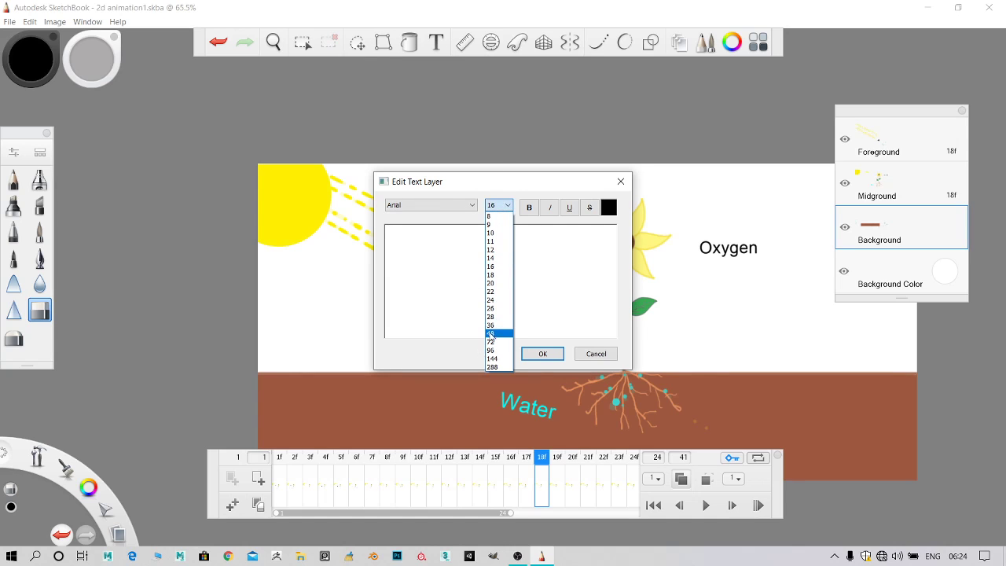
pyautogui.click(492, 326)
pyautogui.click(408, 236)
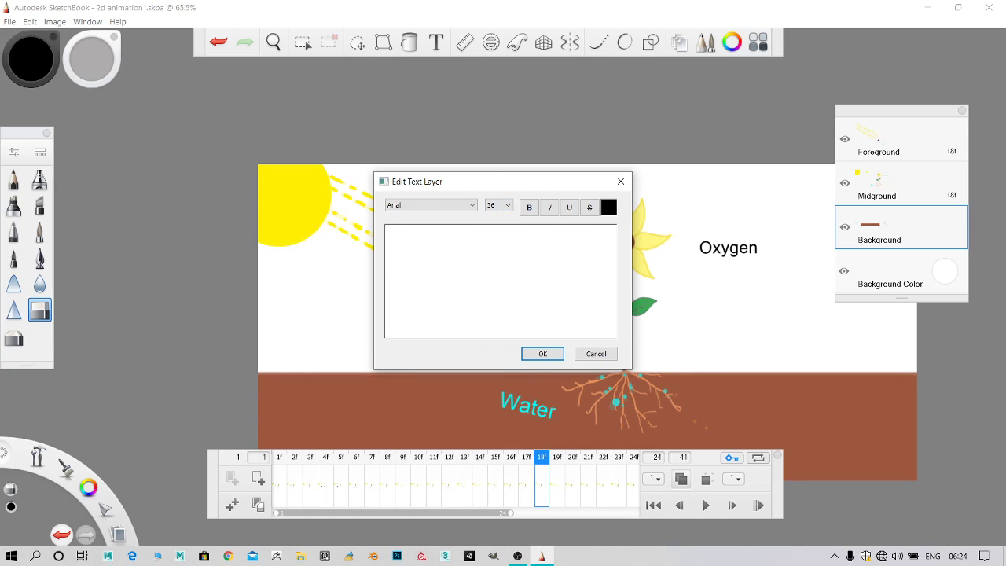
pyautogui.write('Co2')
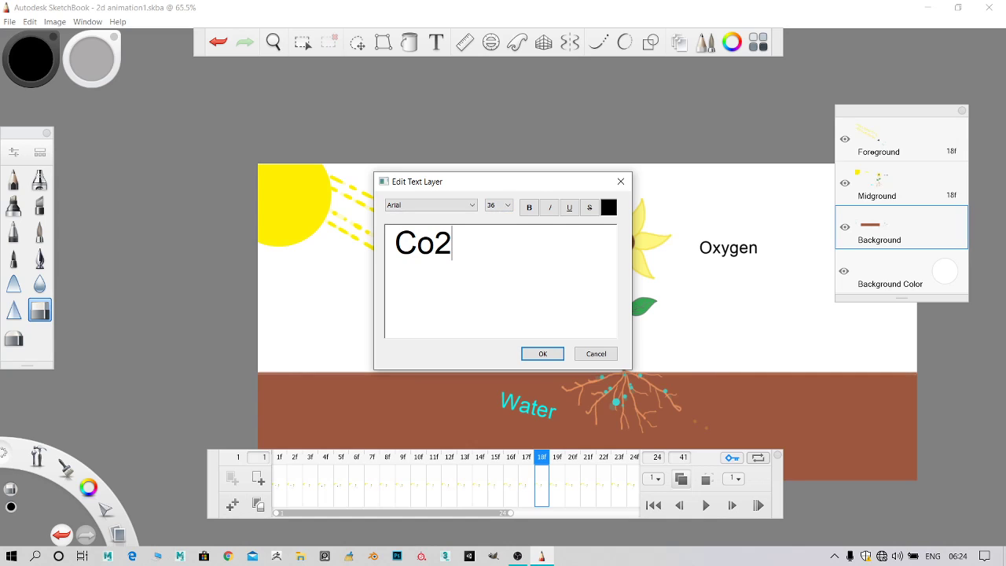
# Reduce the 2 in the label to size 16, and place the label tilted just above the black arrow
pyautogui.moveTo(472, 253); pyautogui.dragTo(442, 250)
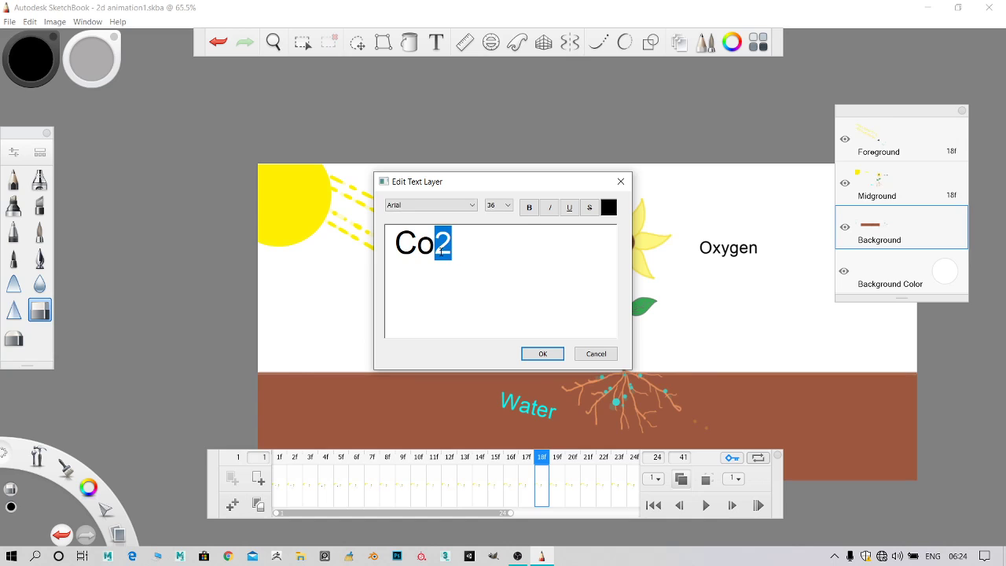
pyautogui.click(488, 209)
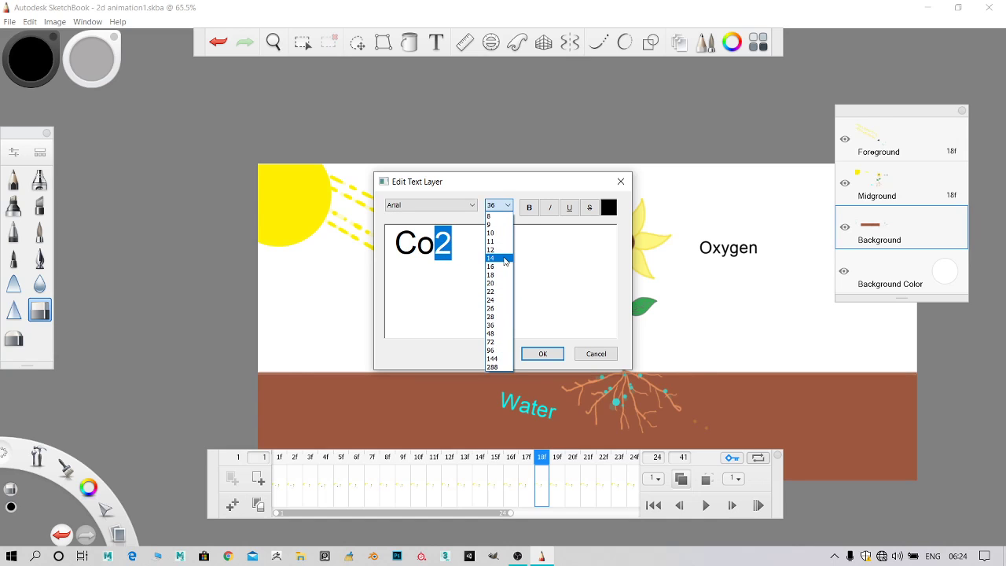
pyautogui.click(499, 267)
pyautogui.click(543, 354)
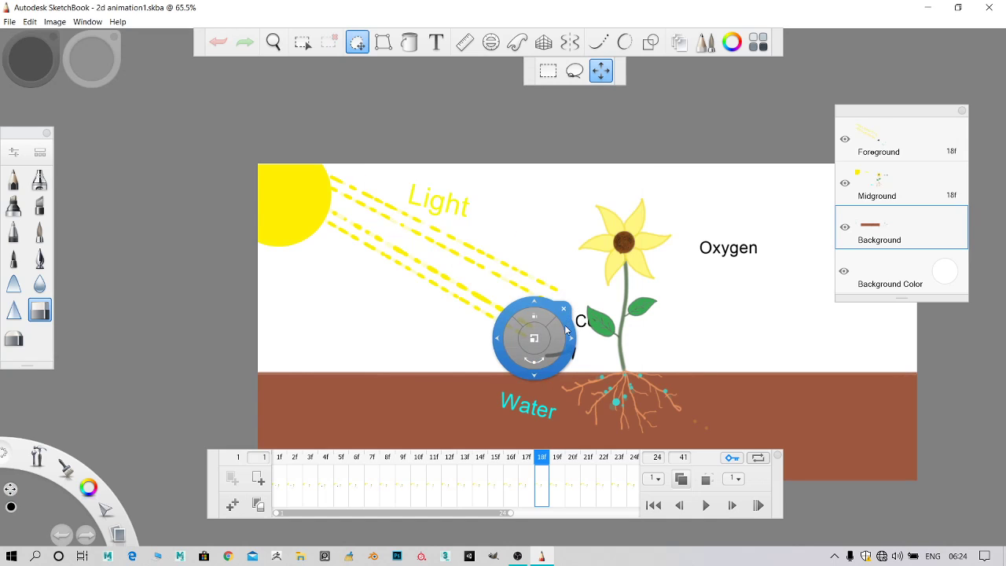
pyautogui.moveTo(571, 343)
pyautogui.mouseDown()
pyautogui.moveTo(565, 377)
pyautogui.moveTo(549, 341)
pyautogui.moveTo(523, 354)
pyautogui.moveTo(555, 347)
pyautogui.moveTo(533, 371)
pyautogui.moveTo(542, 365)
pyautogui.moveTo(528, 341)
pyautogui.moveTo(568, 350)
pyautogui.mouseUp()
pyautogui.click(558, 306)
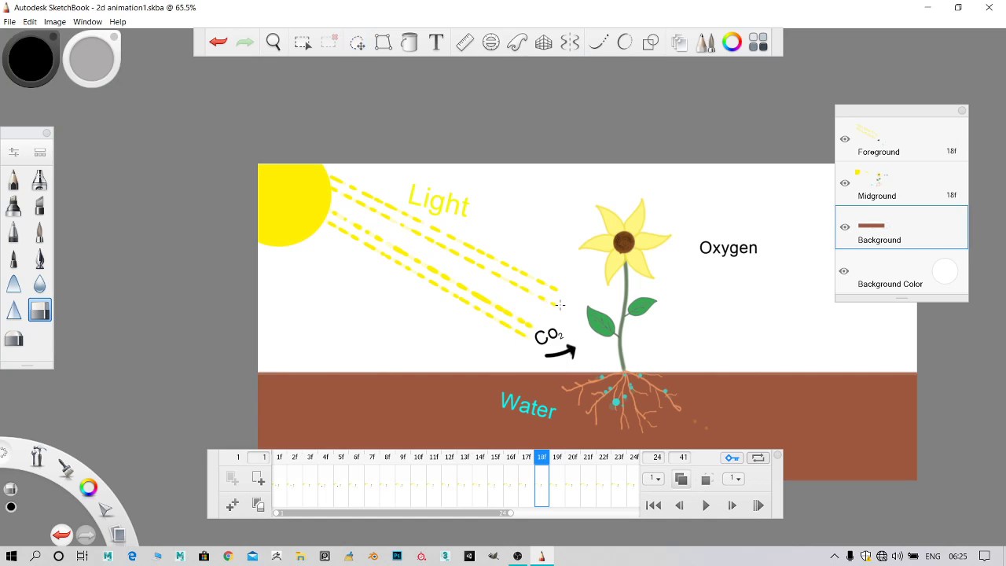
# Play the animation, stop it, and inspect individual frames between 14 and 24 to check the tilted Co2 label against the arrow and rays
pyautogui.click(707, 506)
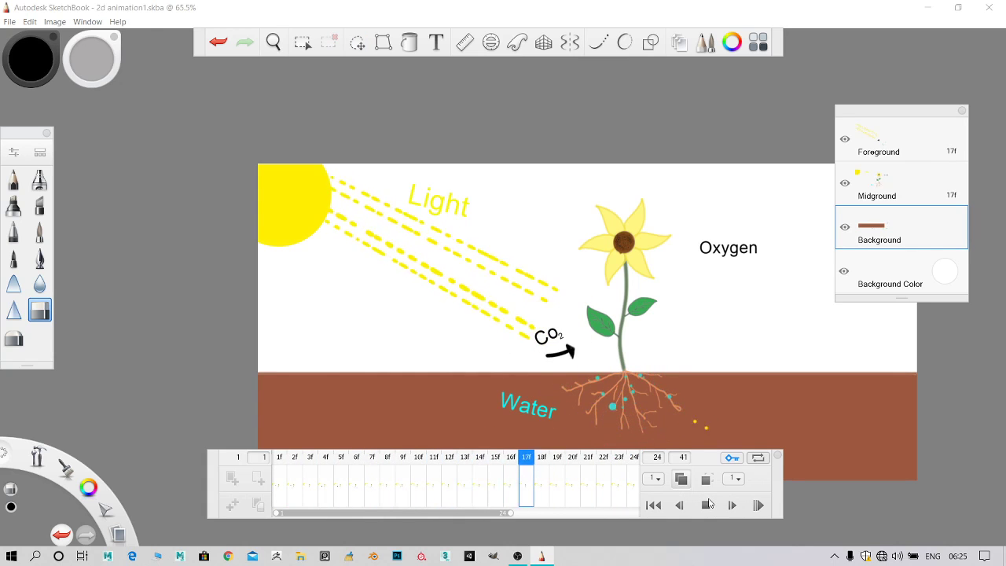
pyautogui.click(707, 505)
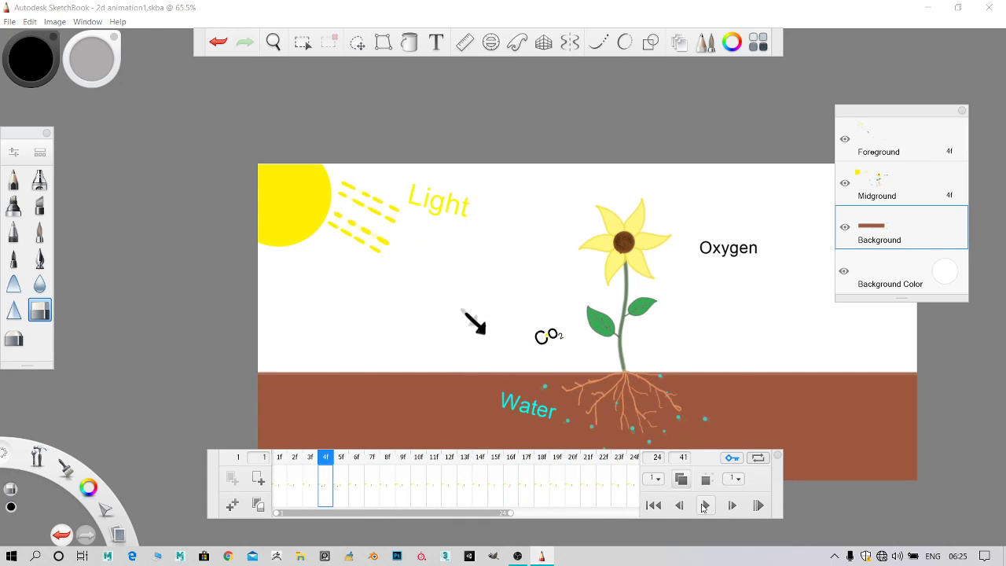
pyautogui.click(633, 457)
pyautogui.click(621, 461)
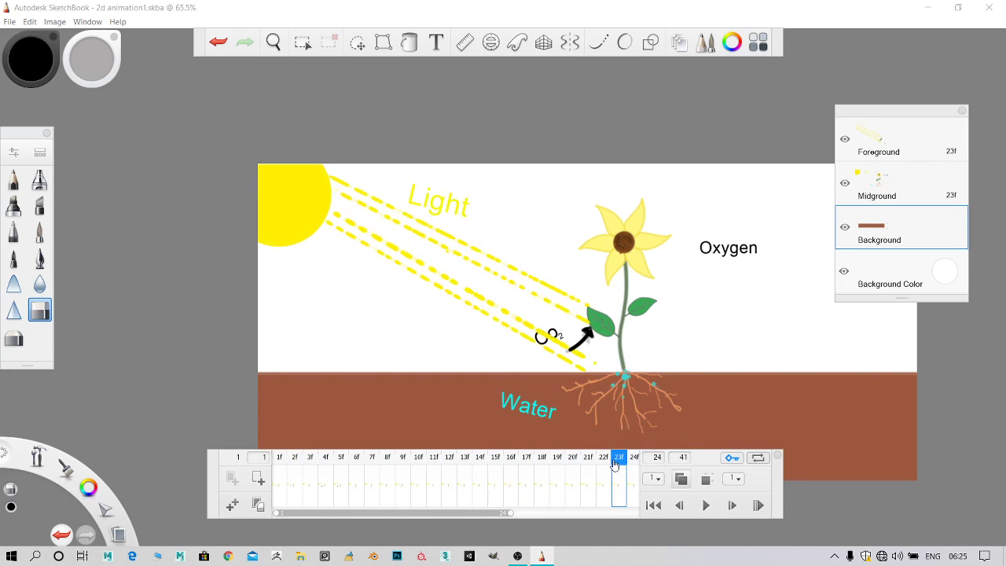
pyautogui.click(604, 462)
pyautogui.click(594, 464)
pyautogui.click(568, 467)
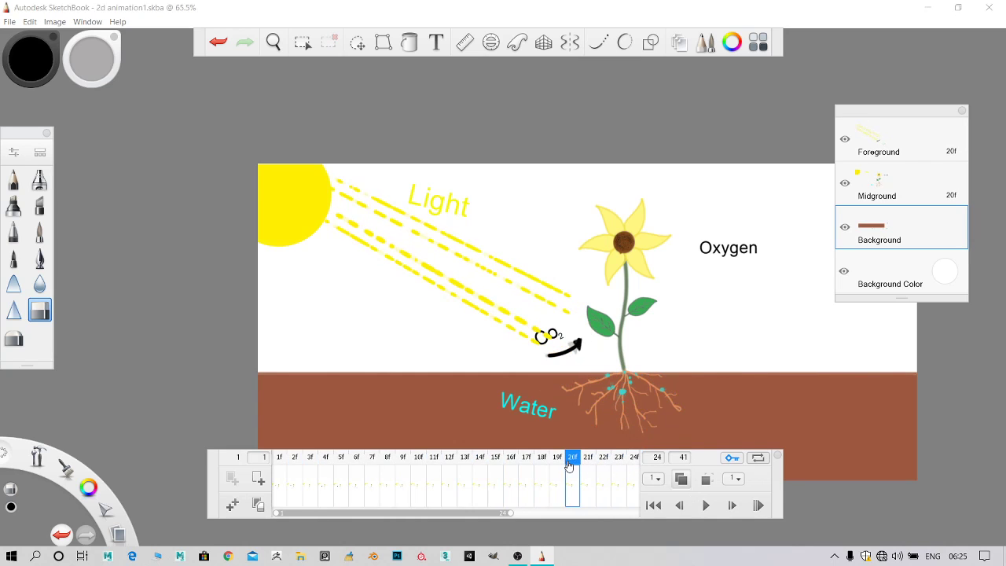
pyautogui.click(554, 464)
pyautogui.click(527, 468)
pyautogui.click(482, 465)
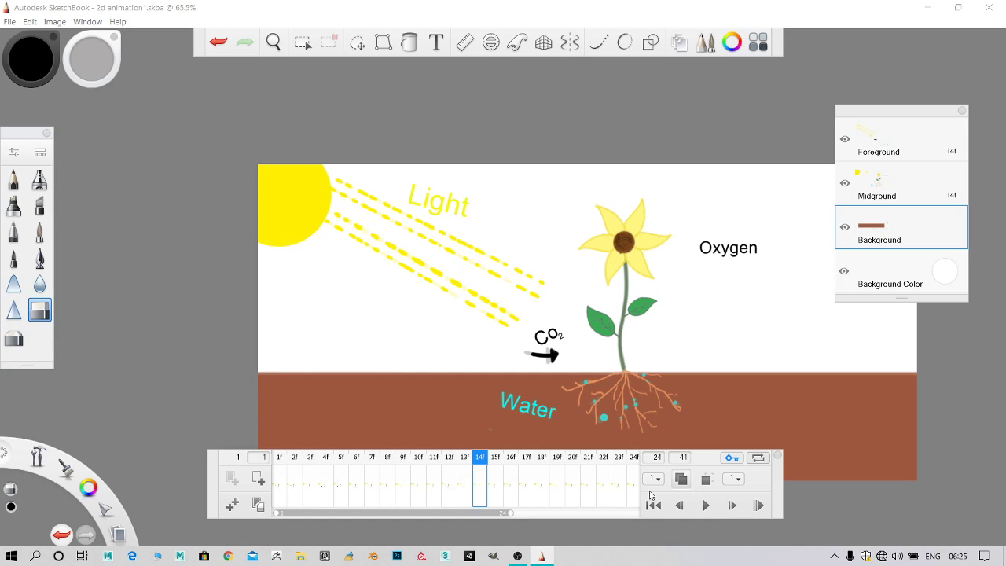
pyautogui.click(620, 459)
pyautogui.click(633, 461)
pyautogui.click(621, 464)
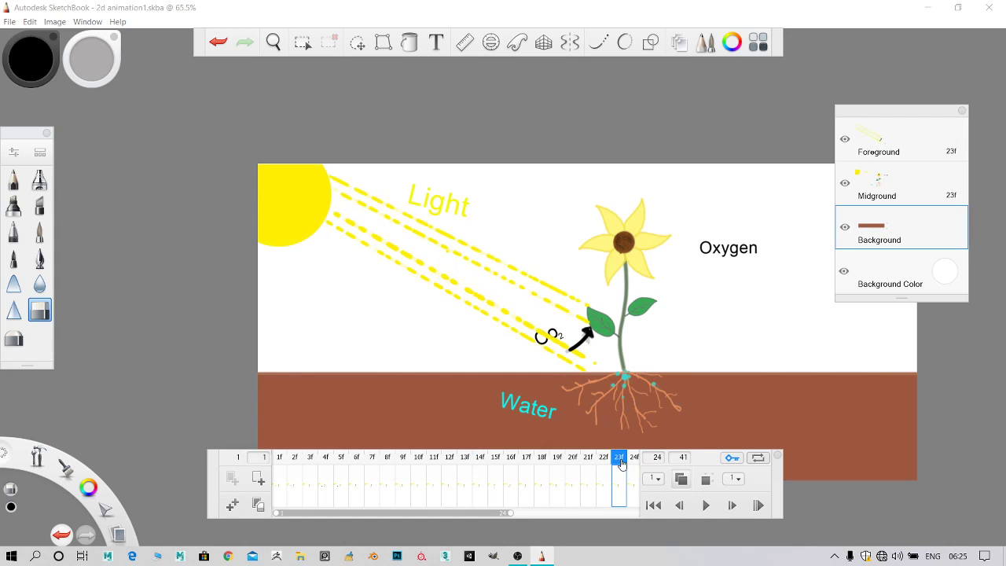
# Step backward and forward through the animation frames to check the Co2 label against the moving arrow, ending on frame 1
pyautogui.press('Left')
pyautogui.press('Left')
pyautogui.press('Left')
pyautogui.press('Left')
pyautogui.press('Left')
pyautogui.press('Left')
pyautogui.press('Left')
pyautogui.press('Left')
pyautogui.press('Left')
pyautogui.press('Left')
pyautogui.press('Left')
pyautogui.press('Left')
pyautogui.press('Left')
pyautogui.press('Left')
pyautogui.press('Left')
pyautogui.press('Left')
pyautogui.press('Left')
pyautogui.press('Left')
pyautogui.press('Left')
pyautogui.press('Left')
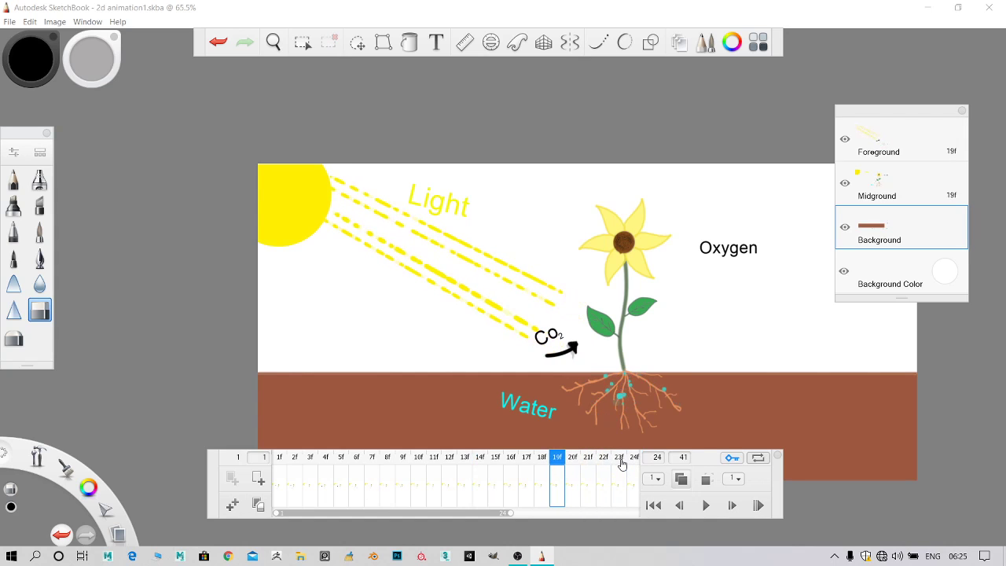
pyautogui.press('Right')
pyautogui.press('Right')
pyautogui.press('Right')
pyautogui.press('Right')
pyautogui.press('Right')
pyautogui.press('Right')
pyautogui.press('Right')
pyautogui.press('Right')
pyautogui.press('Right')
pyautogui.press('Right')
pyautogui.press('Right')
pyautogui.press('Right')
pyautogui.press('Right')
pyautogui.press('Right')
pyautogui.press('Right')
pyautogui.press('Right')
pyautogui.press('Right')
pyautogui.press('Right')
pyautogui.press('Right')
pyautogui.press('Right')
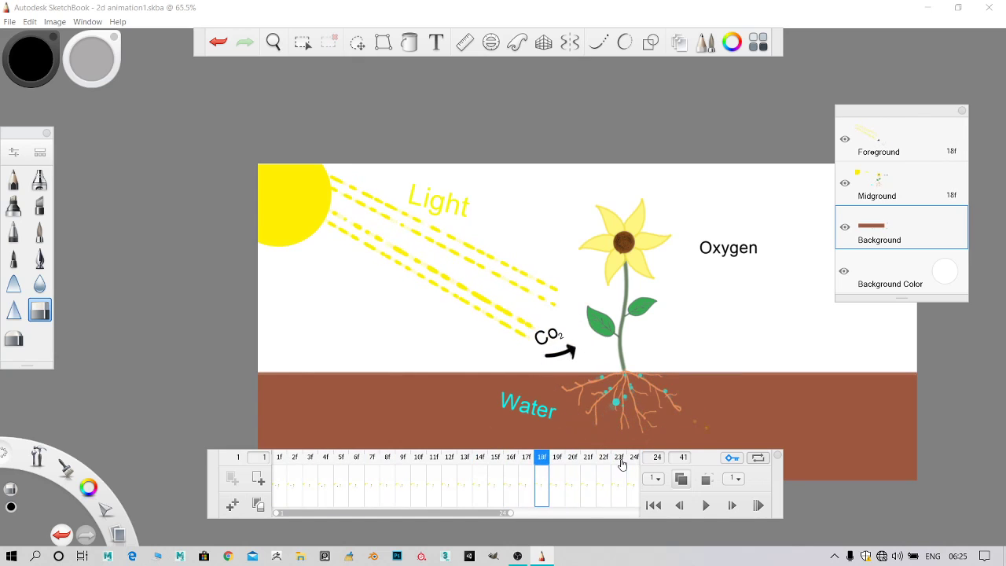
pyautogui.press('Right')
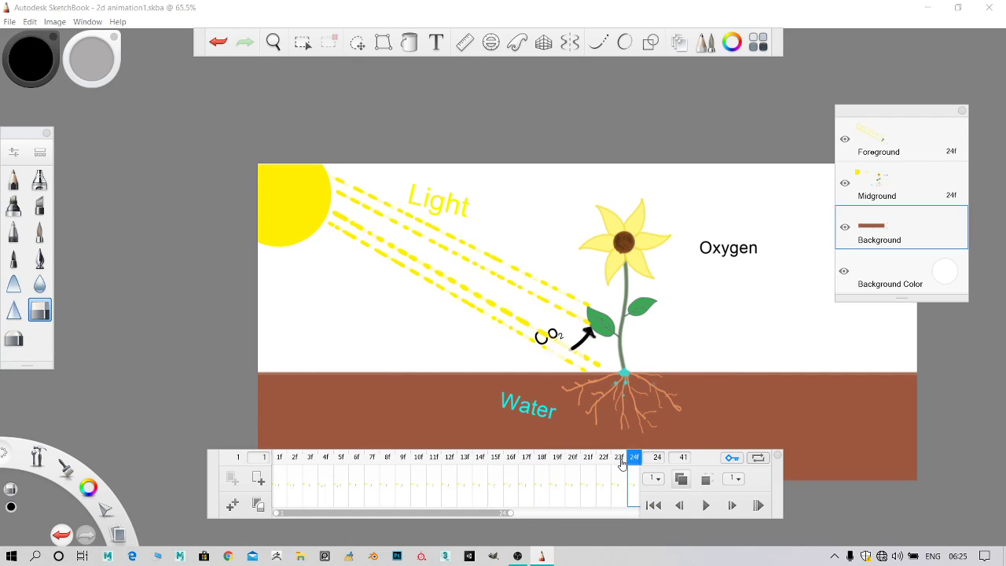
pyautogui.press('Right')
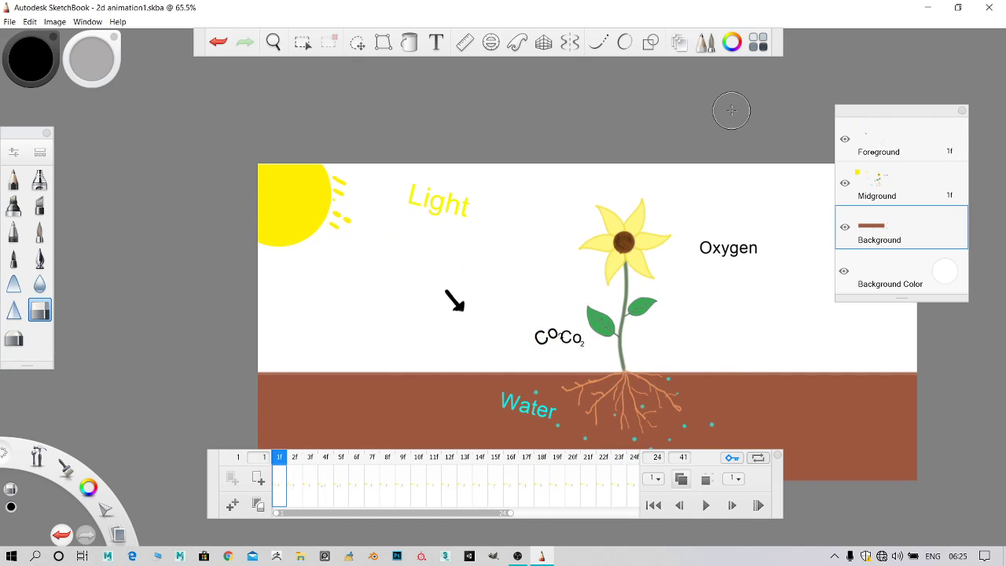
# Toggle the Background and Midground layers' visibility to identify the layer holding the duplicate Co2 label, leaving Background hidden
pyautogui.click(848, 228)
pyautogui.click(848, 228)
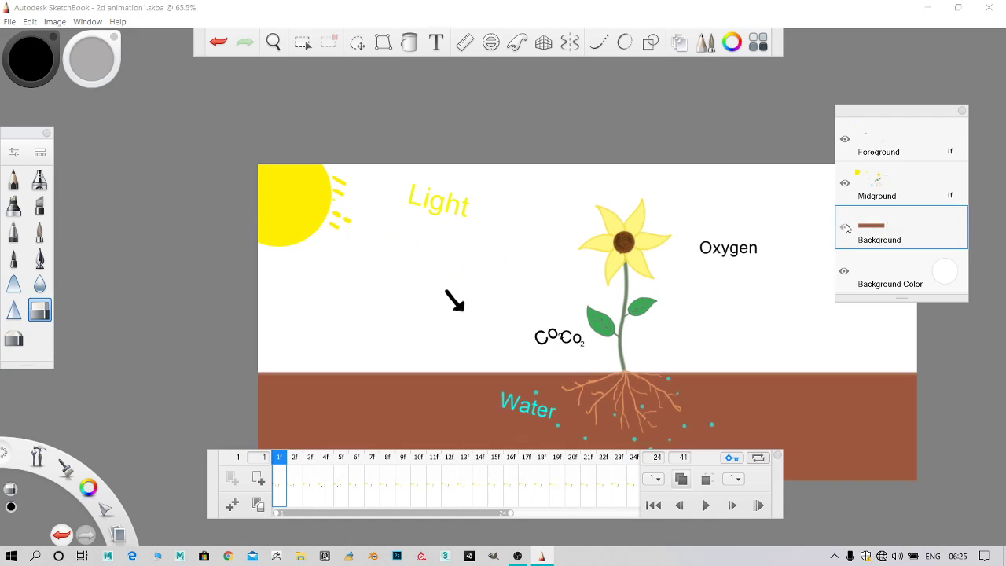
pyautogui.click(847, 228)
pyautogui.click(846, 182)
pyautogui.click(846, 183)
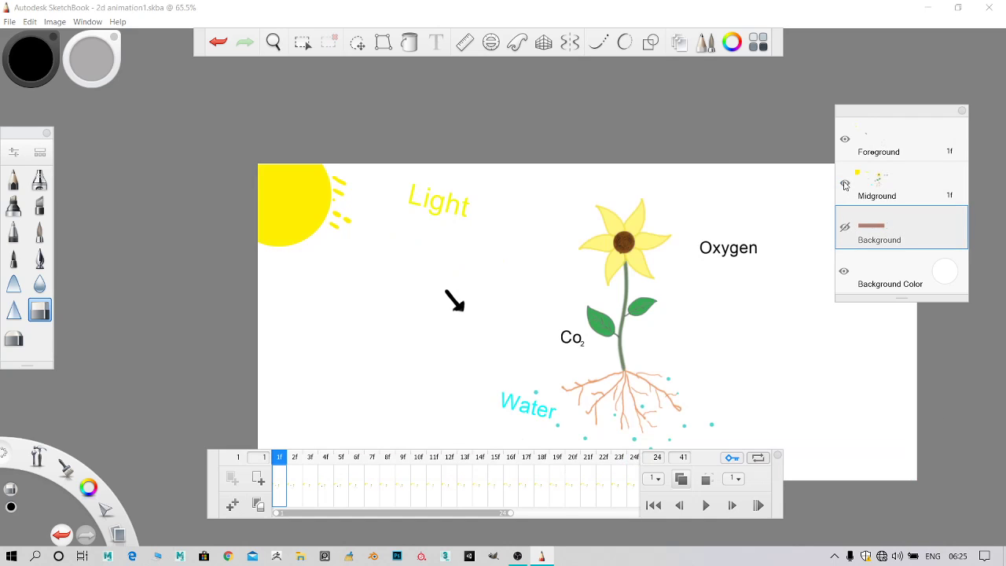
pyautogui.click(846, 182)
pyautogui.click(846, 182)
# Erase the upright Co2 label below the left leaf from Midground frame 1, and show the Background layer again
pyautogui.click(872, 179)
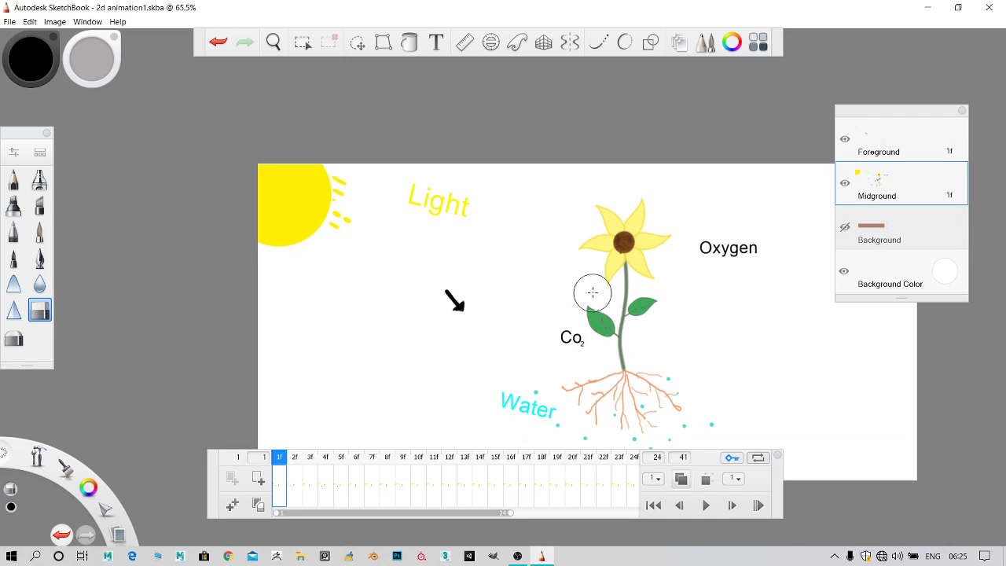
pyautogui.moveTo(538, 332); pyautogui.dragTo(578, 338)
pyautogui.click(843, 233)
pyautogui.scroll(-3, 603, 361)
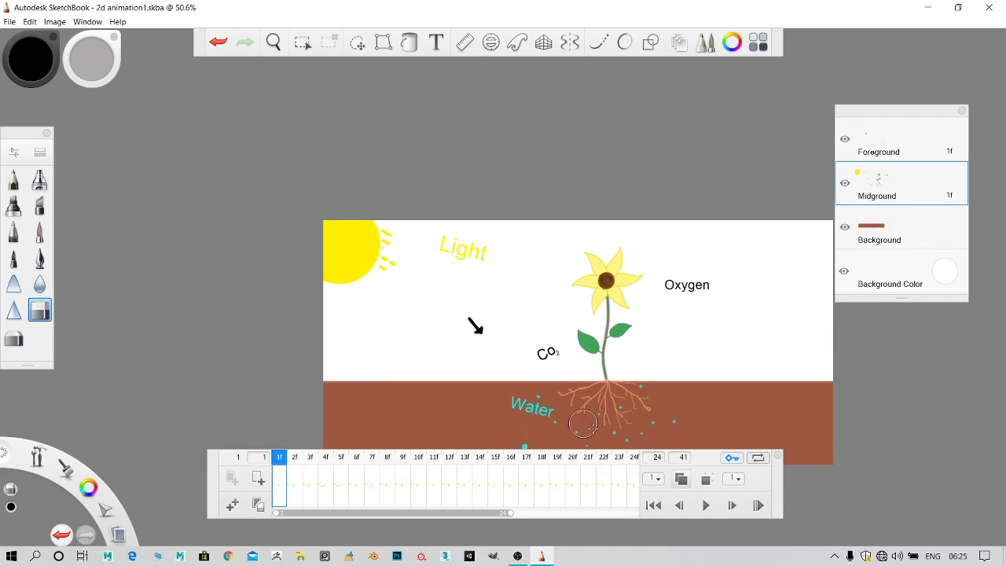
pyautogui.scroll(-1, 603, 360)
pyautogui.press('space')
pyautogui.moveTo(690, 327); pyautogui.dragTo(677, 285)
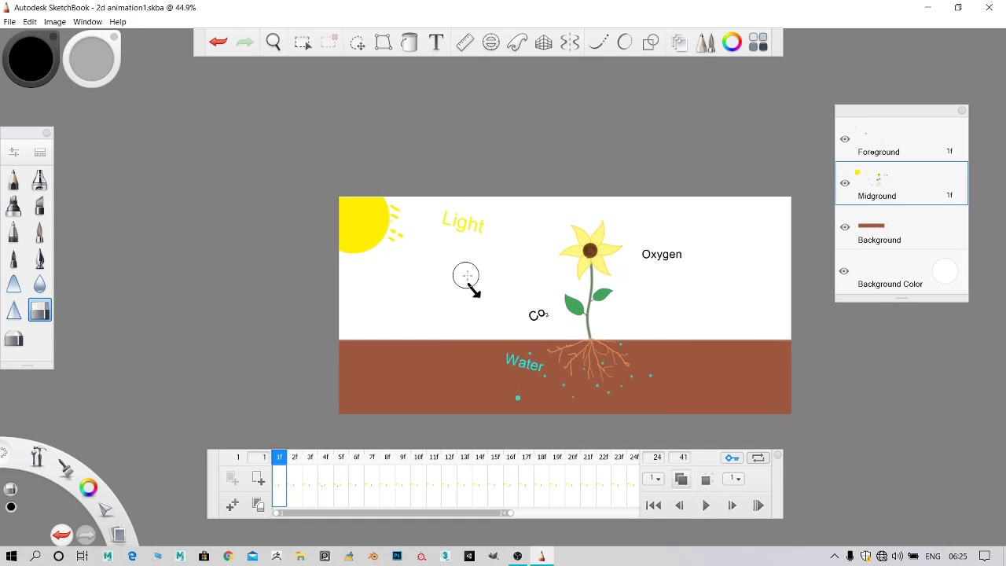